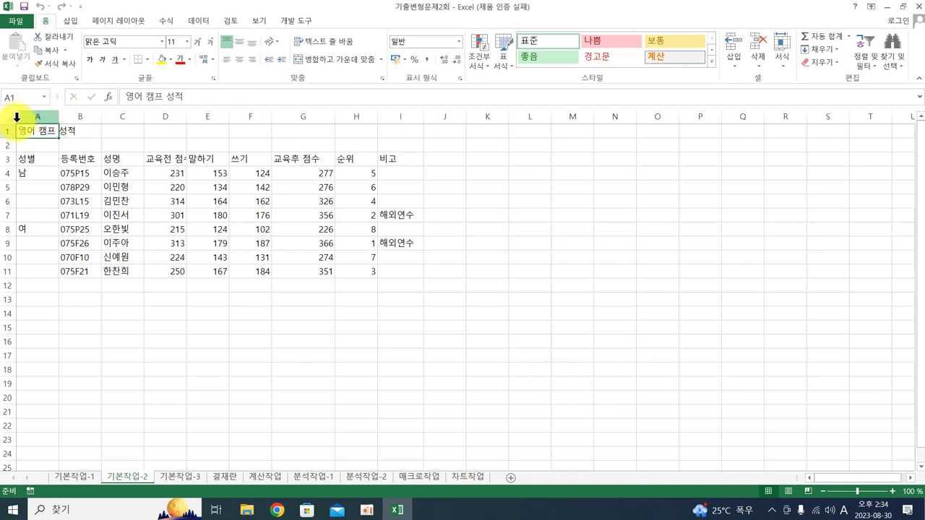
Merge and center the title across A1:I1 and align it vertically to the middle
{"action": "left_click_drag", "start_coordinate": [26, 132], "coordinate": [389, 132]}
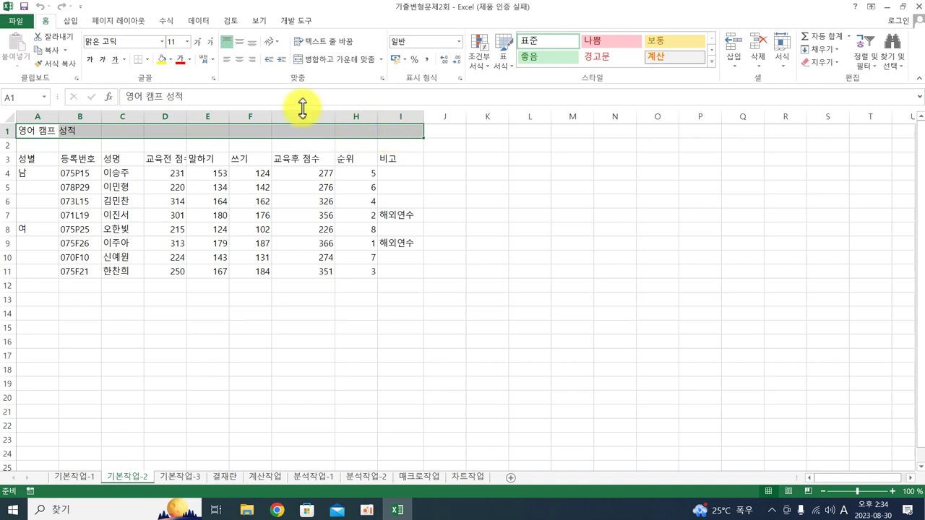
{"action": "left_click", "coordinate": [309, 69]}
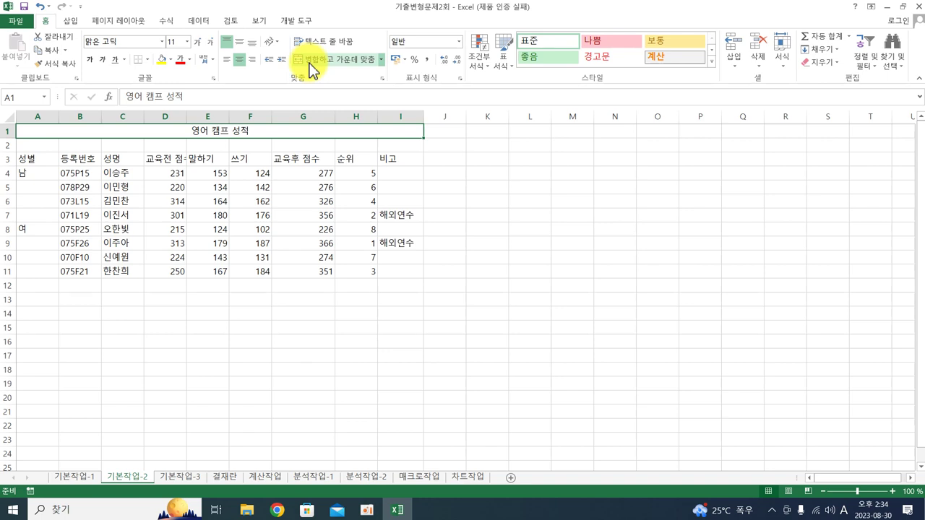
{"action": "left_click", "coordinate": [239, 47]}
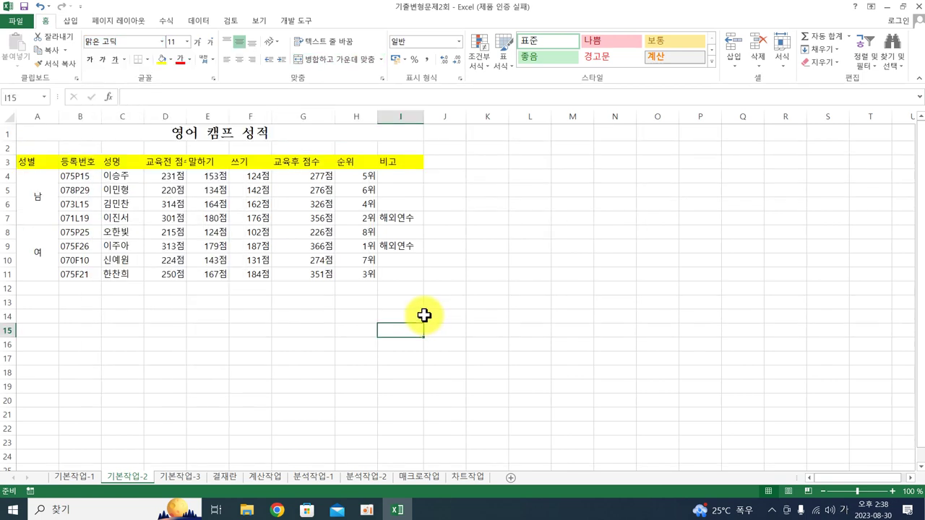
Undo the last two number format changes, on the rank column and the score columns
{"action": "key", "text": "ctrl+z"}
{"action": "key", "text": "ctrl+z"}
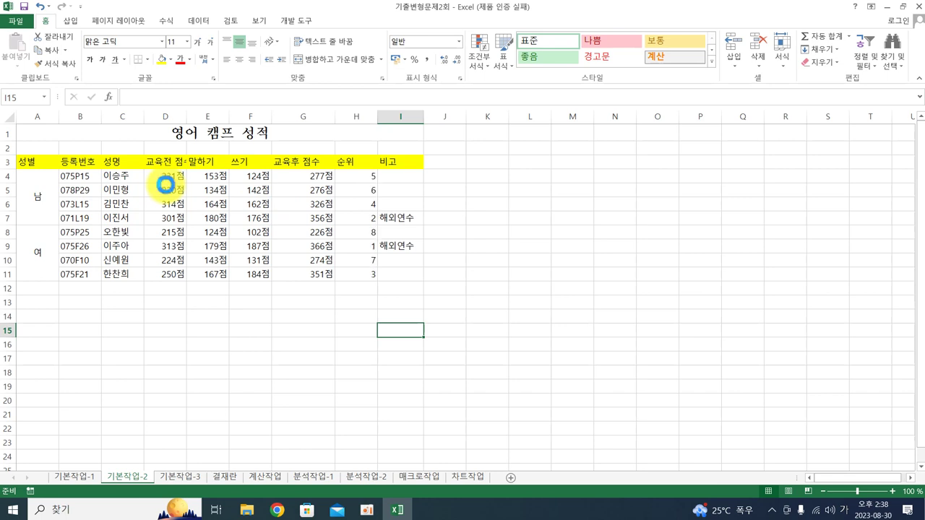
{"action": "left_click", "coordinate": [246, 319]}
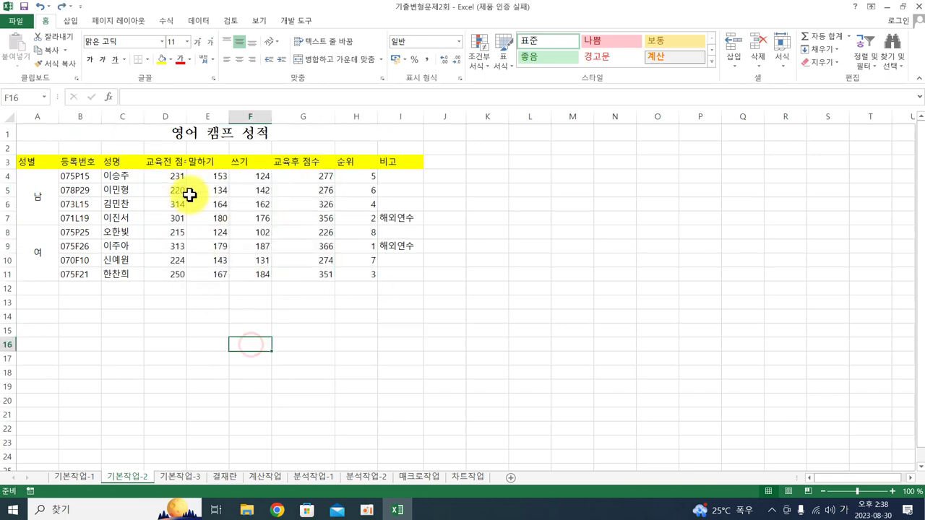
Apply the custom number format 0점 to the score cells D4:G11
{"action": "left_click_drag", "start_coordinate": [171, 175], "coordinate": [301, 270]}
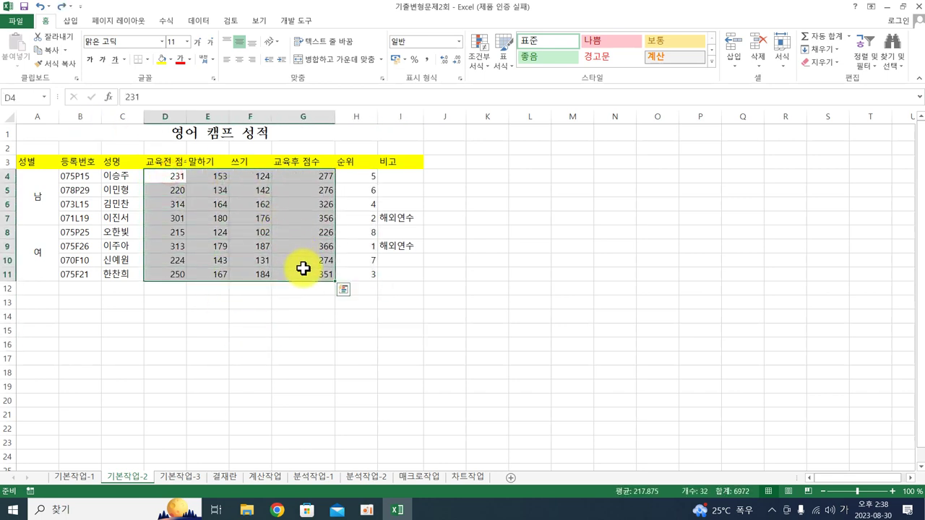
{"action": "right_click", "coordinate": [297, 244]}
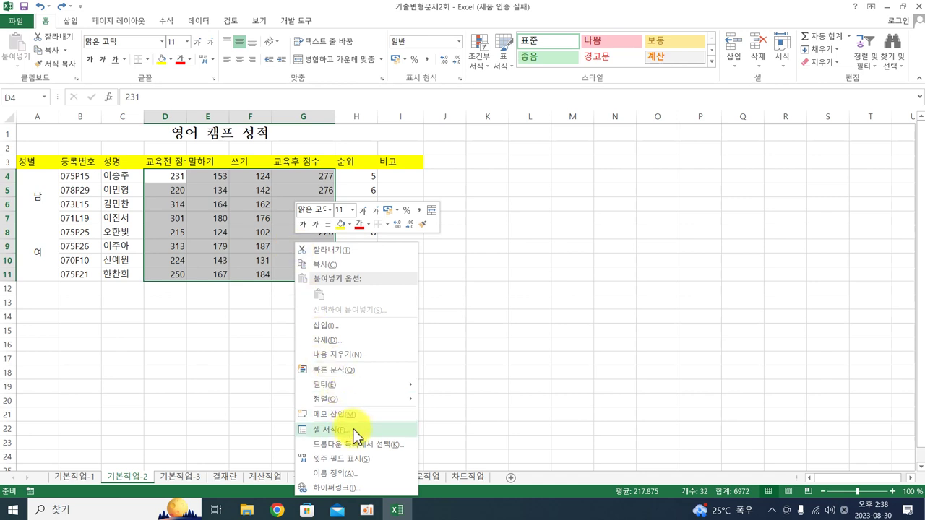
{"action": "key", "text": "Escape"}
{"action": "left_click_drag", "start_coordinate": [166, 173], "coordinate": [308, 269]}
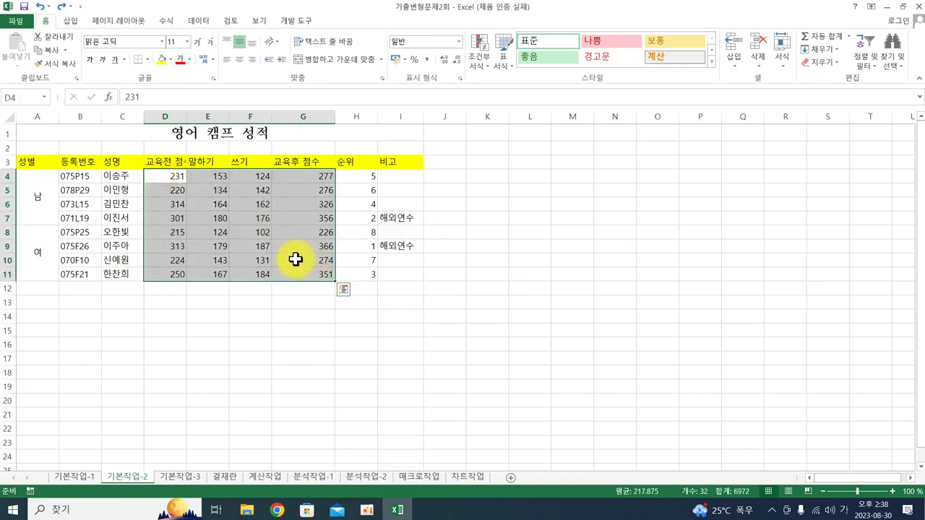
{"action": "key", "text": "ctrl+1"}
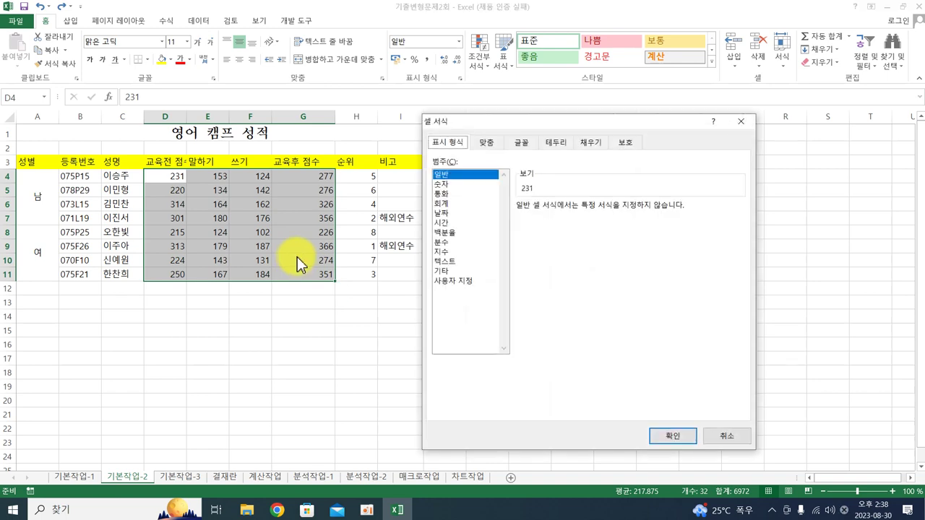
{"action": "left_click", "coordinate": [453, 281]}
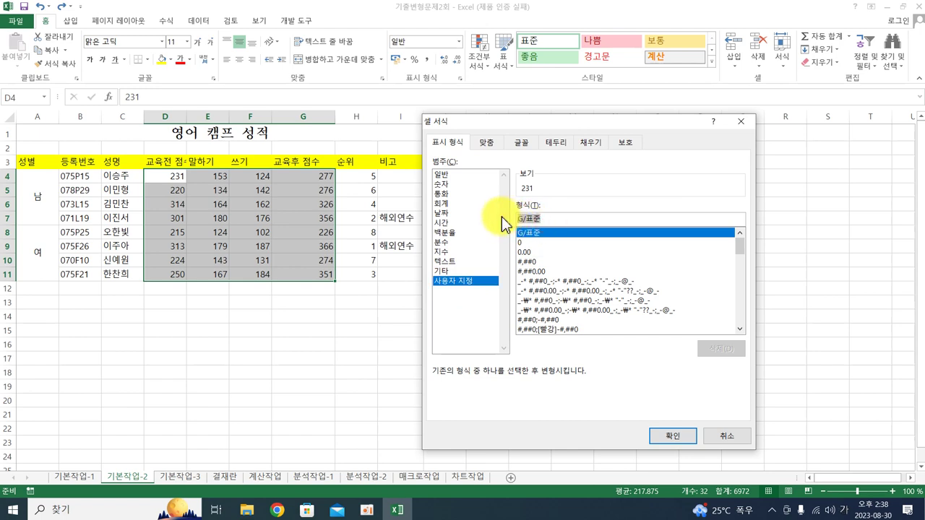
{"action": "type", "text": "0"}
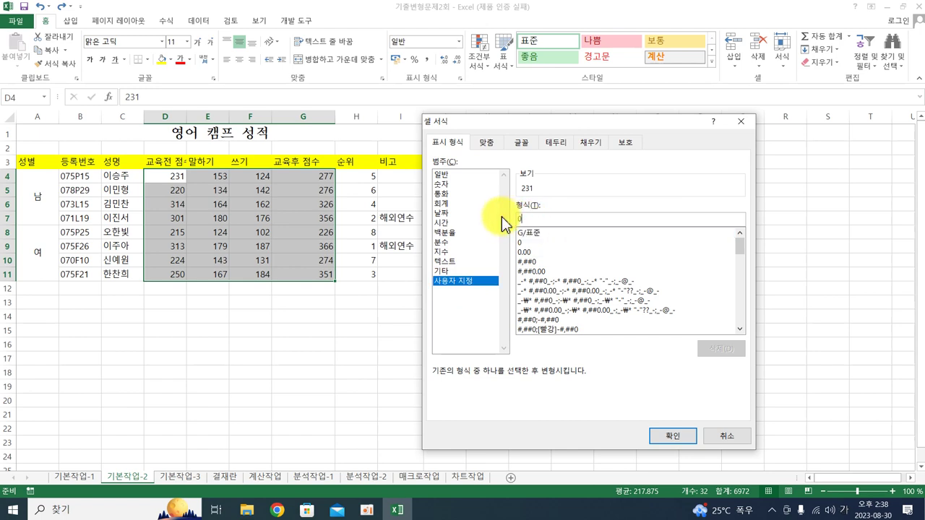
{"action": "type", "text": "점"}
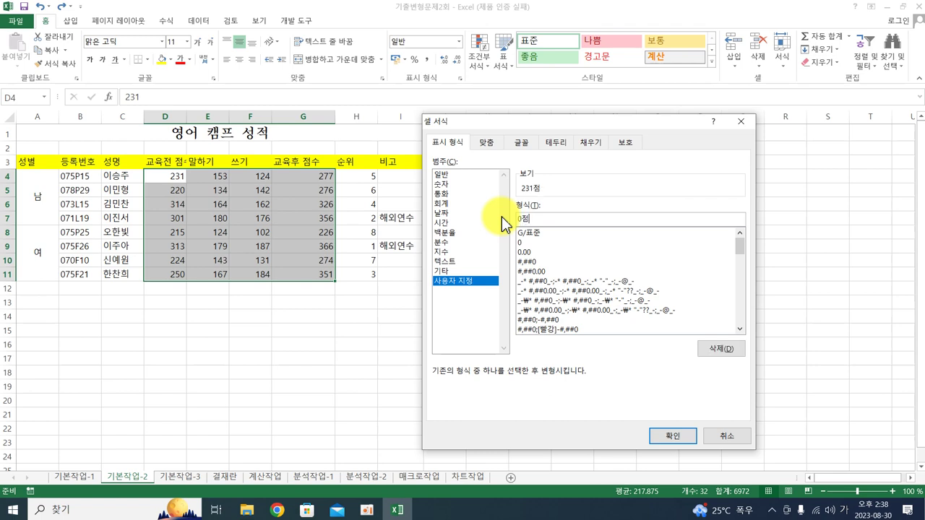
{"action": "key", "text": "Return"}
Apply the custom number format 0위 to the rank cells H4:H11
{"action": "left_click_drag", "start_coordinate": [356, 175], "coordinate": [360, 268]}
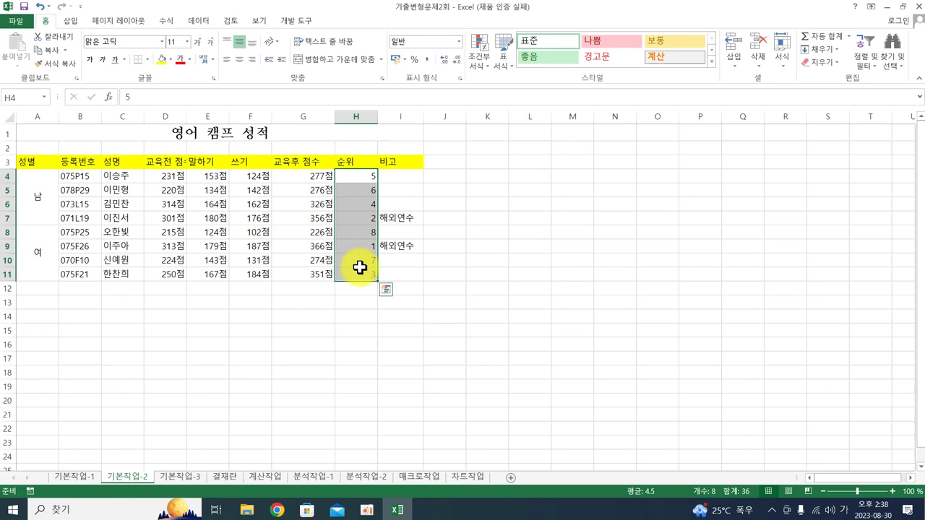
{"action": "right_click", "coordinate": [360, 268]}
{"action": "left_click", "coordinate": [392, 206]}
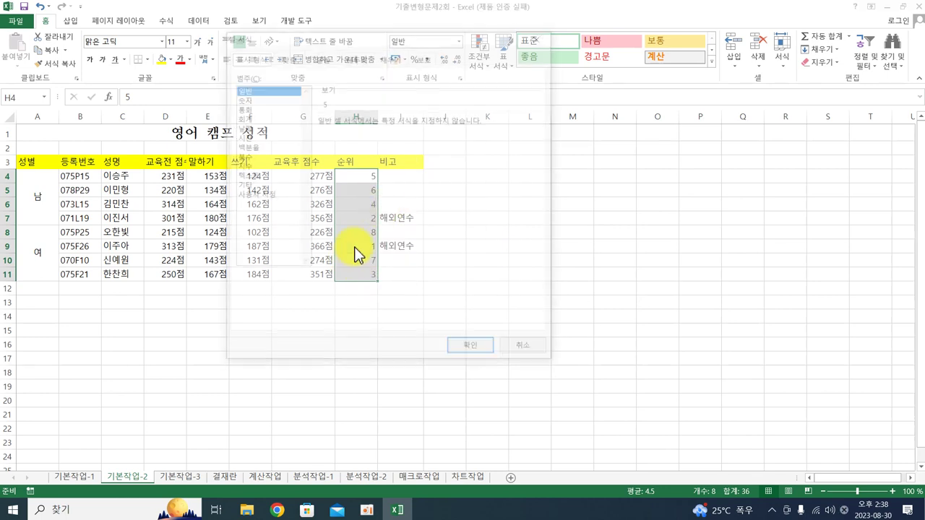
{"action": "left_click", "coordinate": [268, 195]}
{"action": "double_click", "coordinate": [339, 132]}
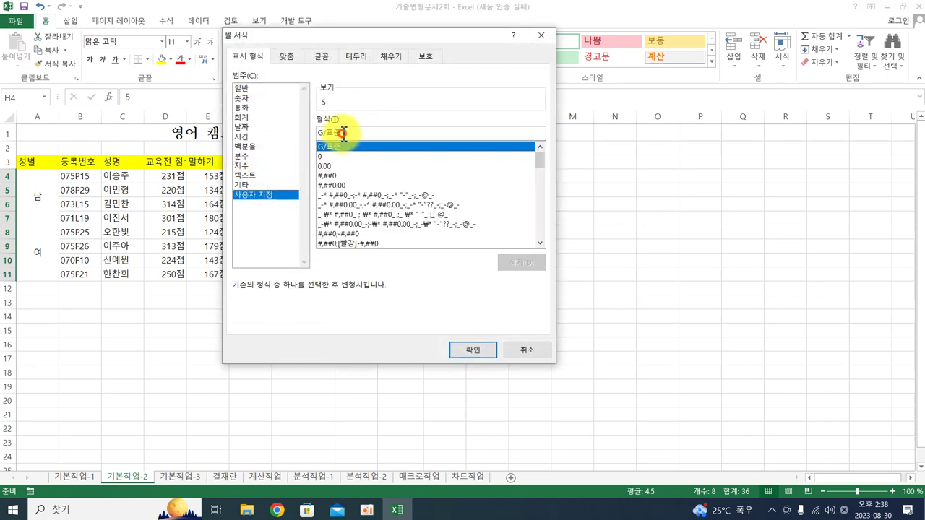
{"action": "type", "text": "0위"}
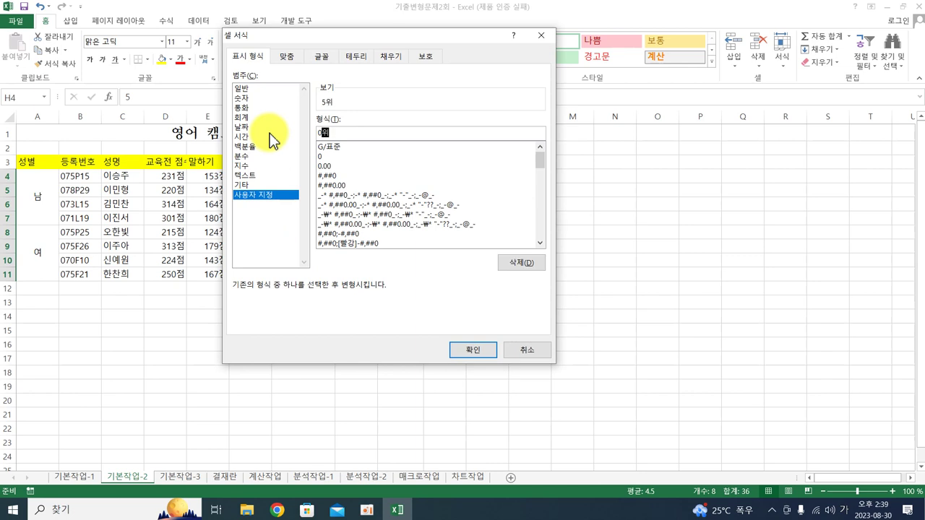
{"action": "key", "text": "Return"}
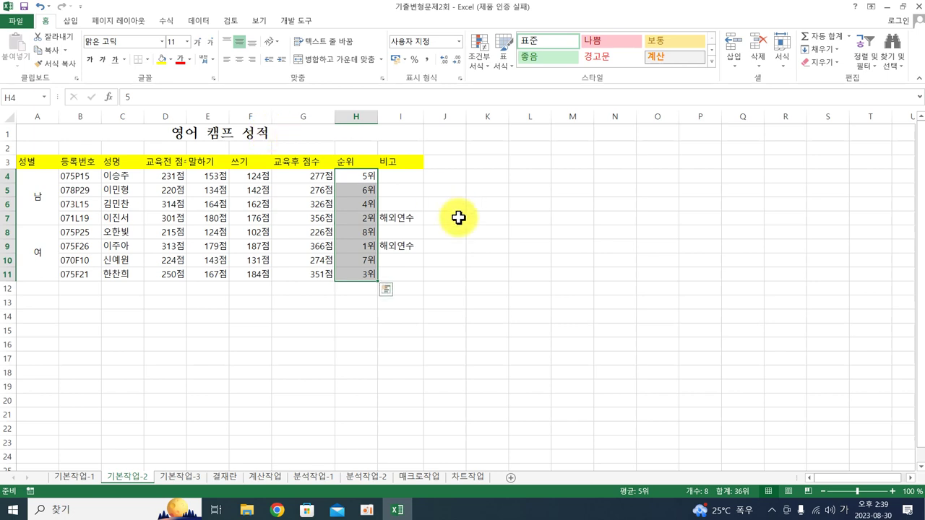
Insert a memo on cell H11, replacing the default author text with "성적이 많이 오름"
{"action": "left_click", "coordinate": [347, 275]}
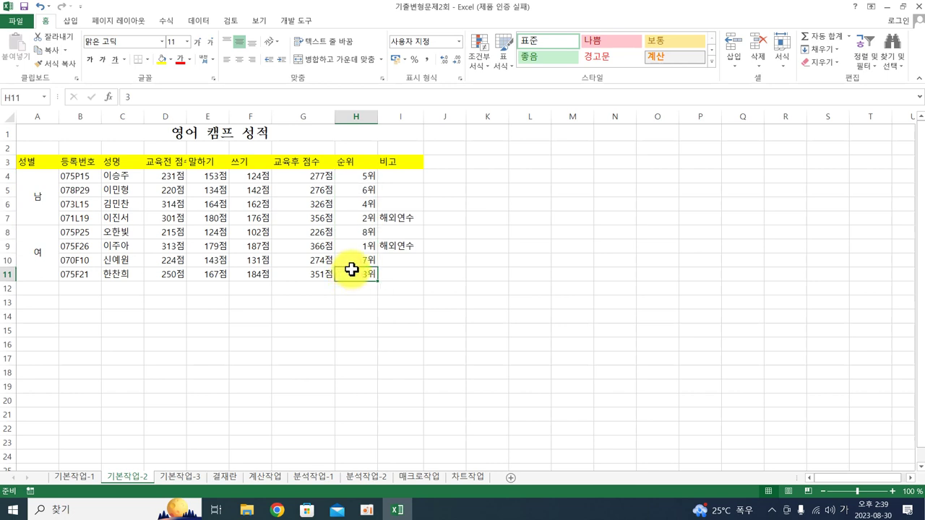
{"action": "right_click", "coordinate": [360, 272]}
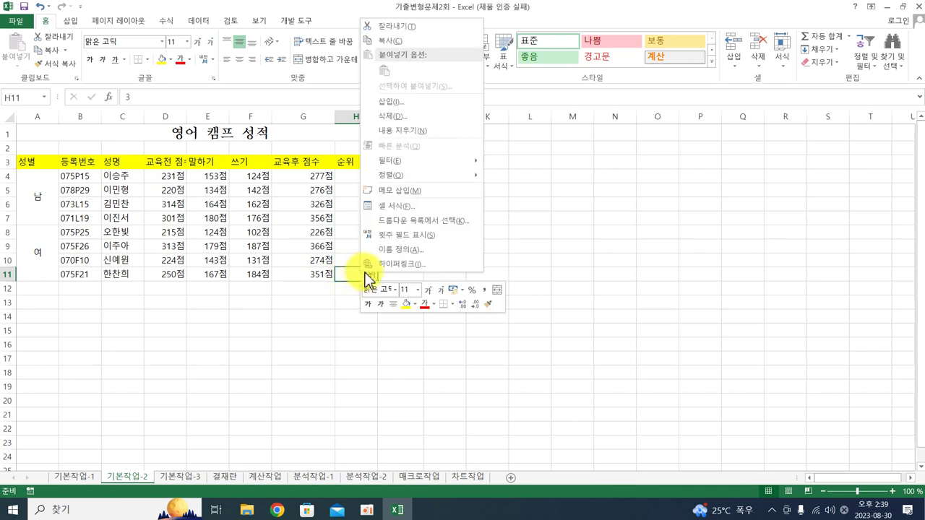
{"action": "left_click", "coordinate": [416, 194]}
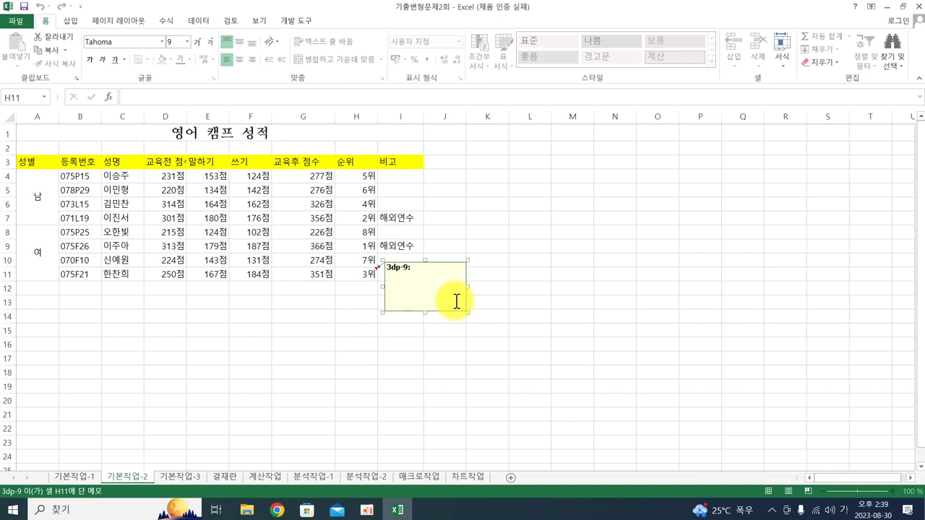
{"action": "key", "text": "BackSpace"}
{"action": "key", "text": "BackSpace"}
{"action": "key", "text": "BackSpace"}
{"action": "key", "text": "BackSpace"}
{"action": "key", "text": "BackSpace"}
{"action": "key", "text": "BackSpace"}
{"action": "key", "text": "BackSpace"}
{"action": "type", "text": "성적이 "}
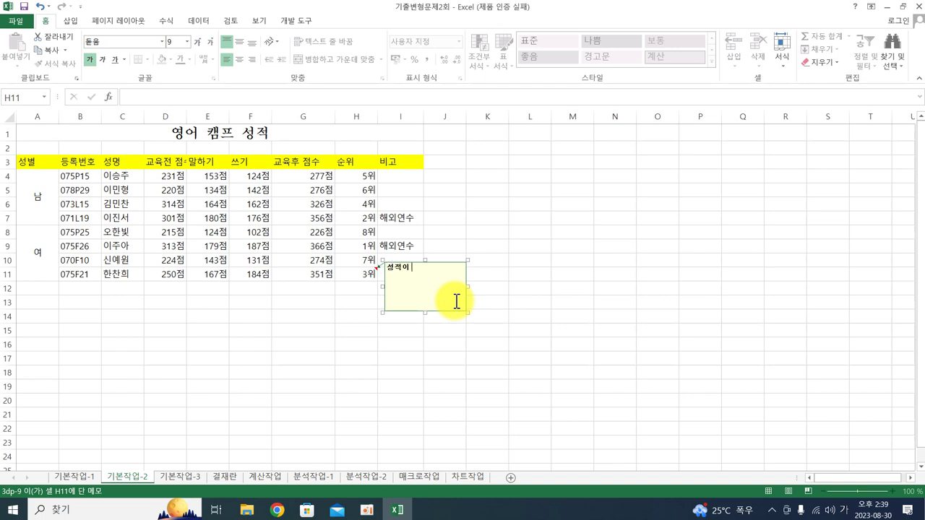
{"action": "type", "text": "많ㅇ이 오름"}
{"action": "left_click", "coordinate": [553, 302]}
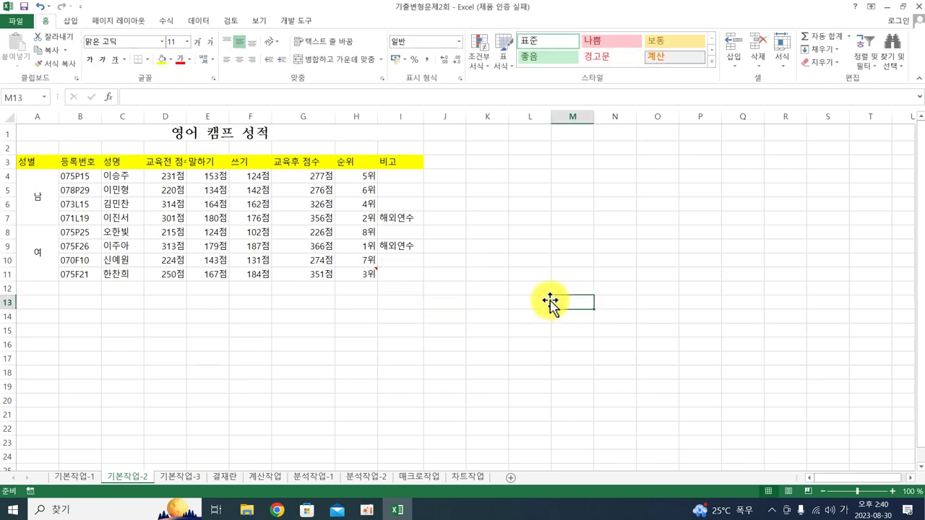
Set the memo on cell H11 to stay displayed at all times
{"action": "mouse_move", "coordinate": [371, 270]}
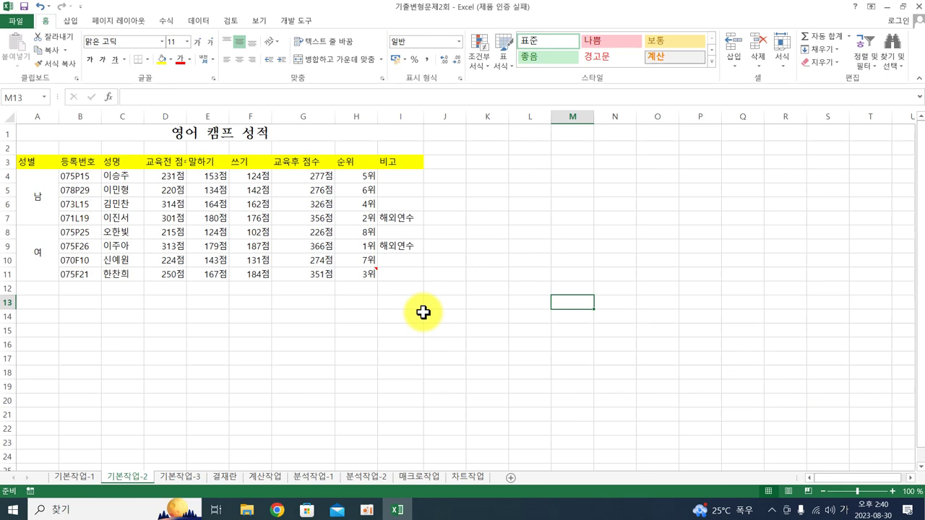
{"action": "left_click", "coordinate": [354, 274]}
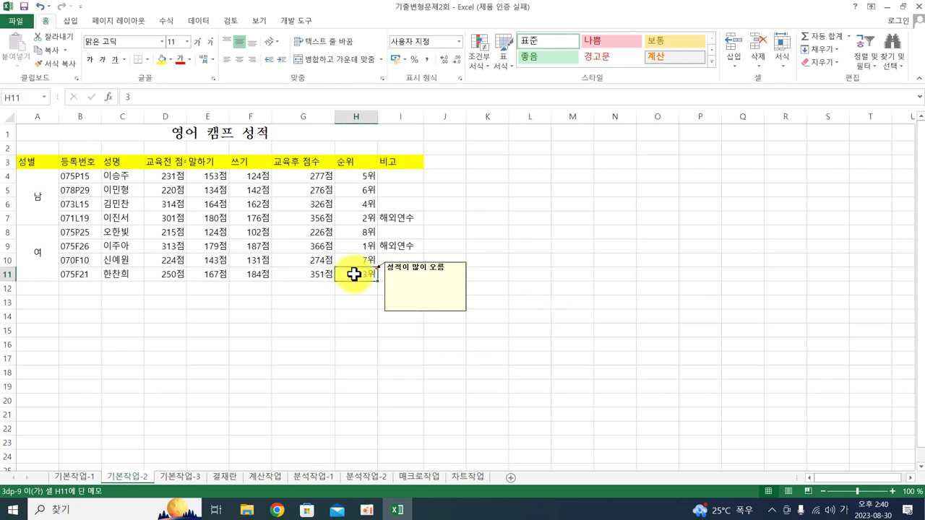
{"action": "right_click", "coordinate": [354, 274]}
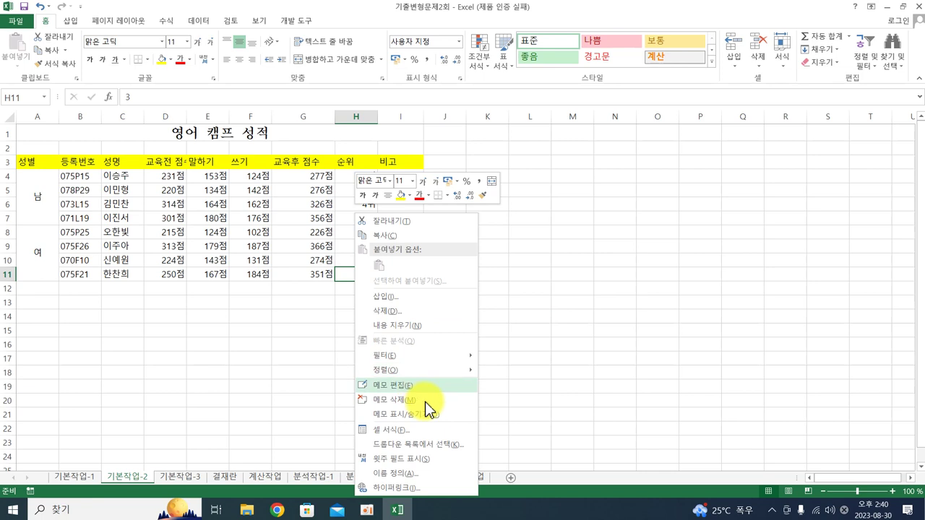
{"action": "left_click", "coordinate": [417, 414]}
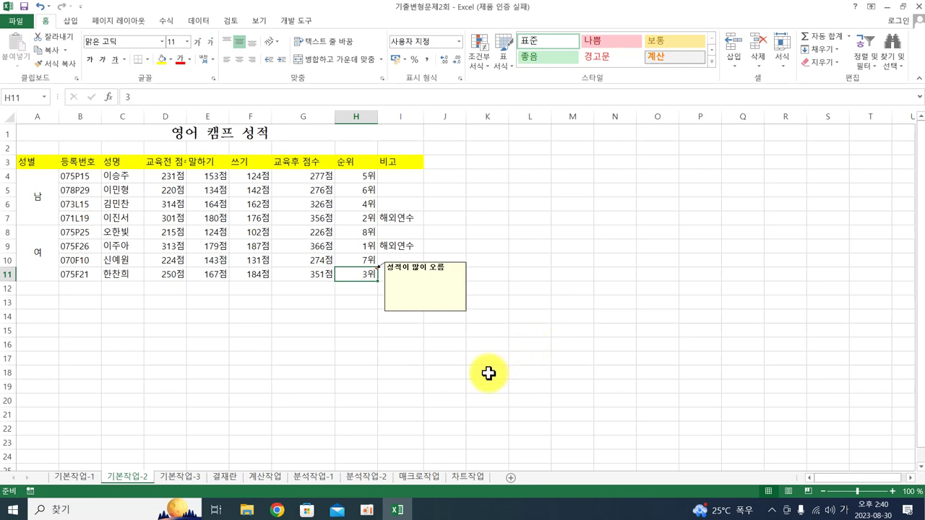
Examine the memo format settings offered for the H11 memo's frame, and close them without changes
{"action": "left_click", "coordinate": [399, 311]}
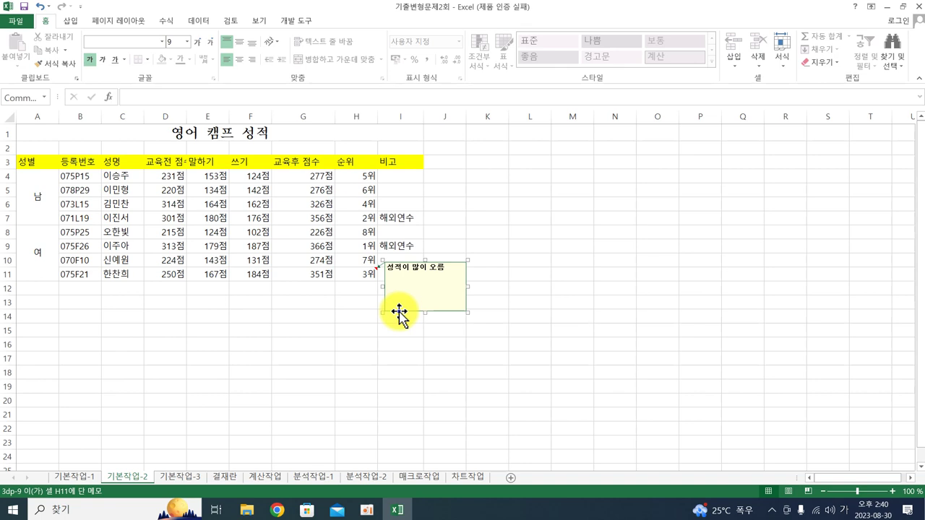
{"action": "right_click", "coordinate": [399, 311]}
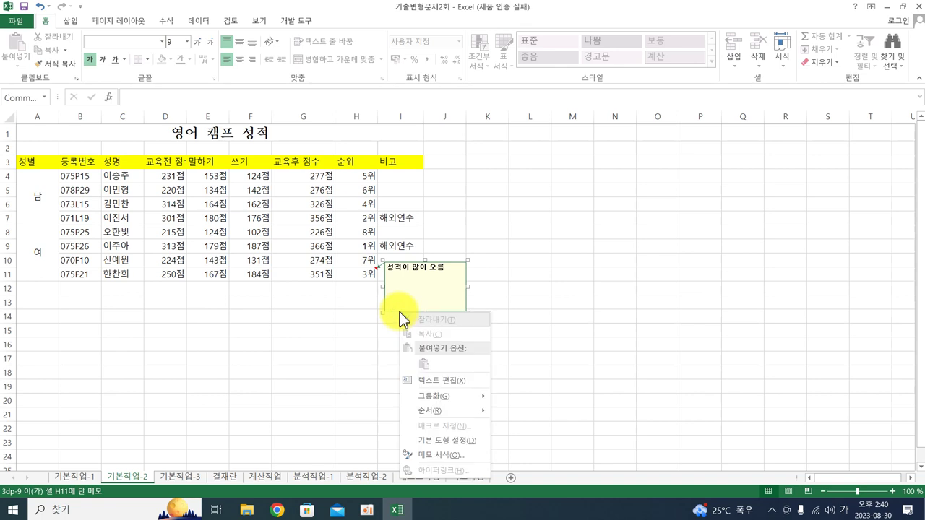
{"action": "left_click", "coordinate": [452, 456]}
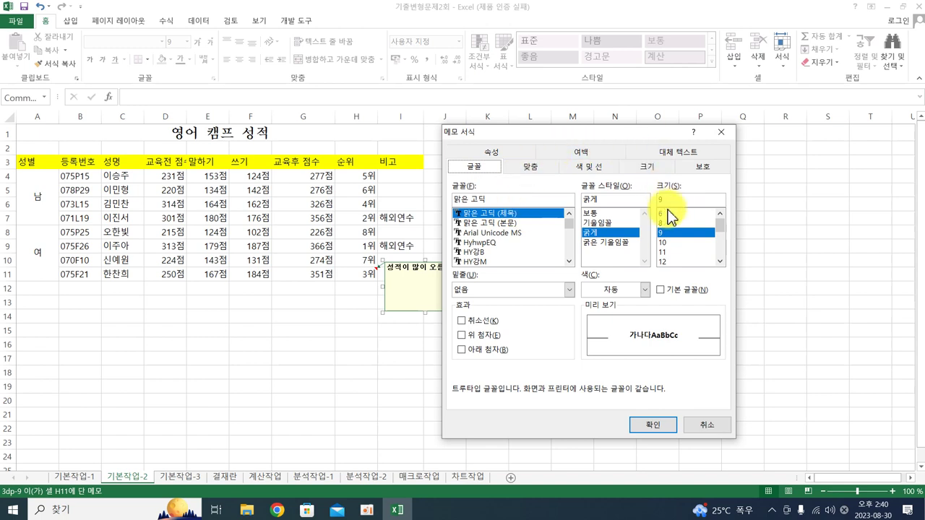
{"action": "left_click", "coordinate": [725, 135]}
{"action": "left_click", "coordinate": [733, 259]}
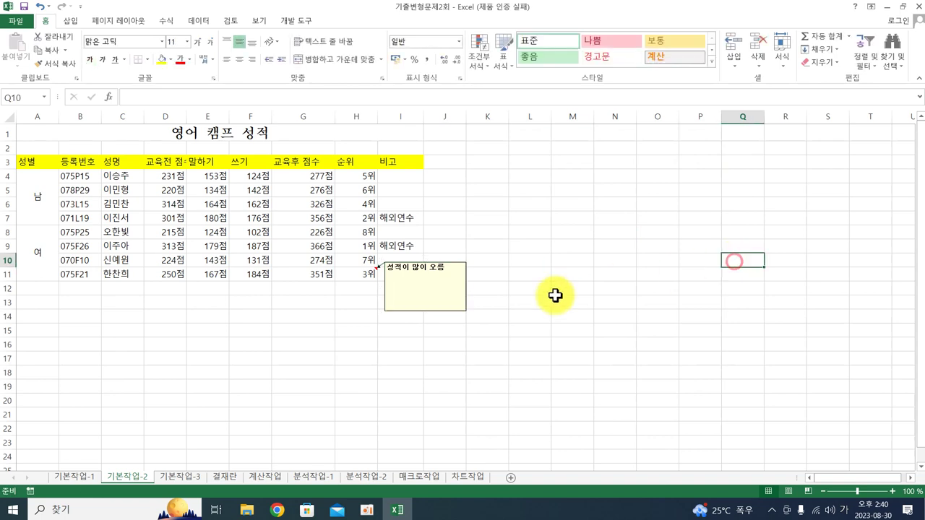
Examine the memo format settings offered while the H11 memo's text is being edited, and close them without changes
{"action": "left_click", "coordinate": [427, 275]}
{"action": "right_click", "coordinate": [443, 278]}
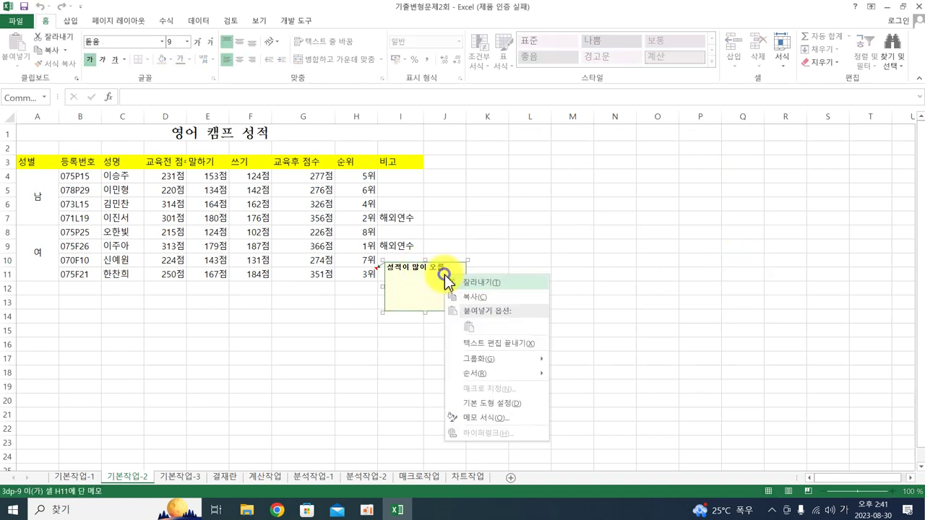
{"action": "left_click", "coordinate": [484, 418]}
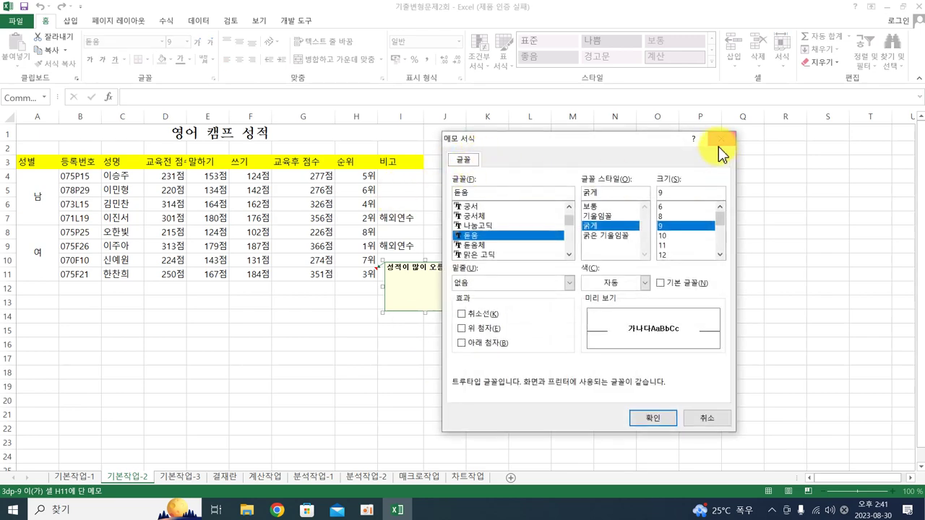
{"action": "left_click", "coordinate": [719, 144]}
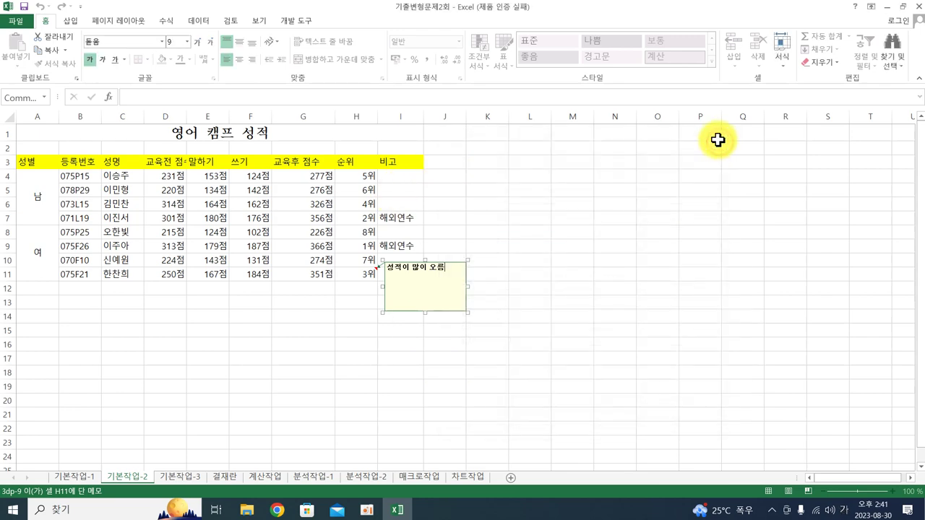
Turn on automatic sizing for the memo on cell H11 in its alignment format settings
{"action": "right_click", "coordinate": [397, 312]}
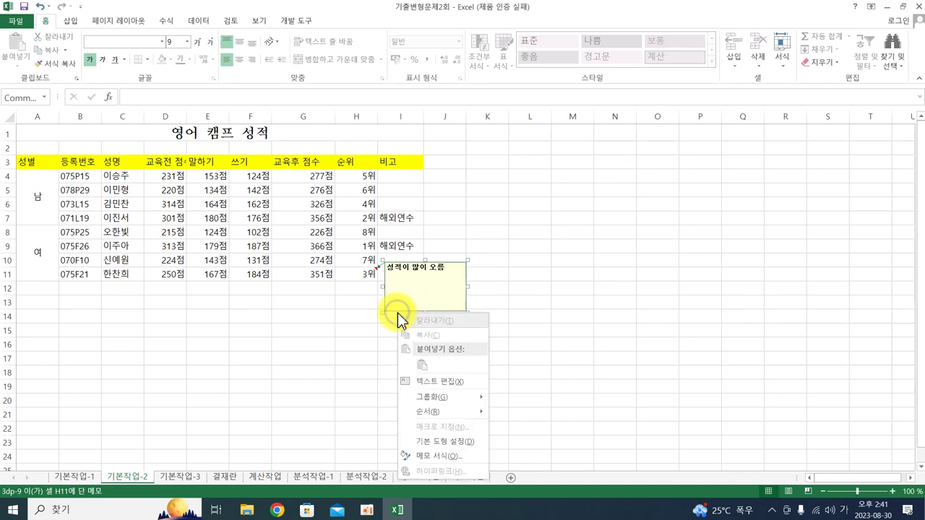
{"action": "left_click", "coordinate": [466, 455]}
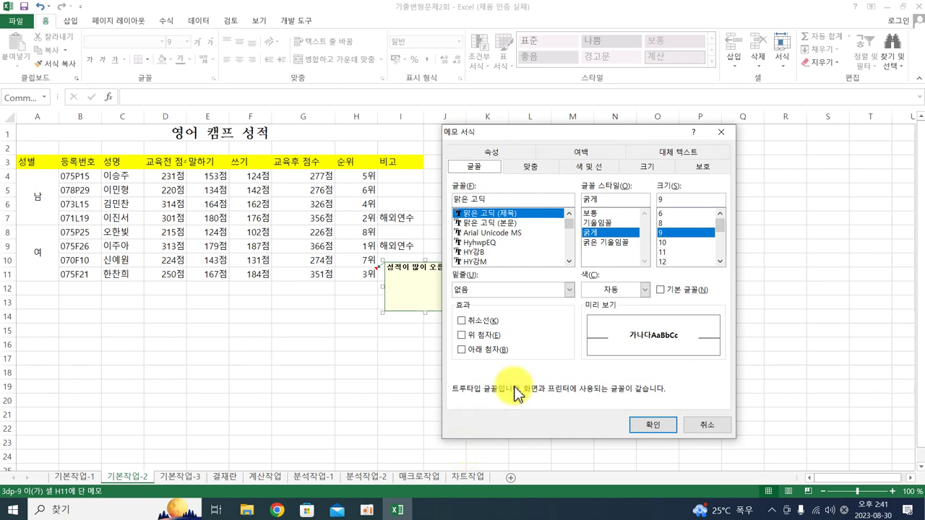
{"action": "left_click", "coordinate": [539, 167]}
{"action": "left_click", "coordinate": [462, 243]}
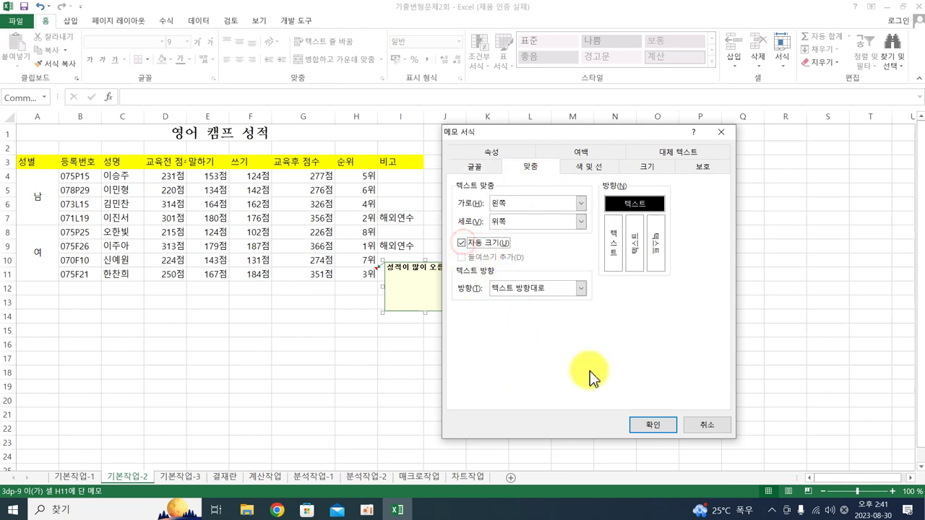
{"action": "left_click", "coordinate": [653, 425]}
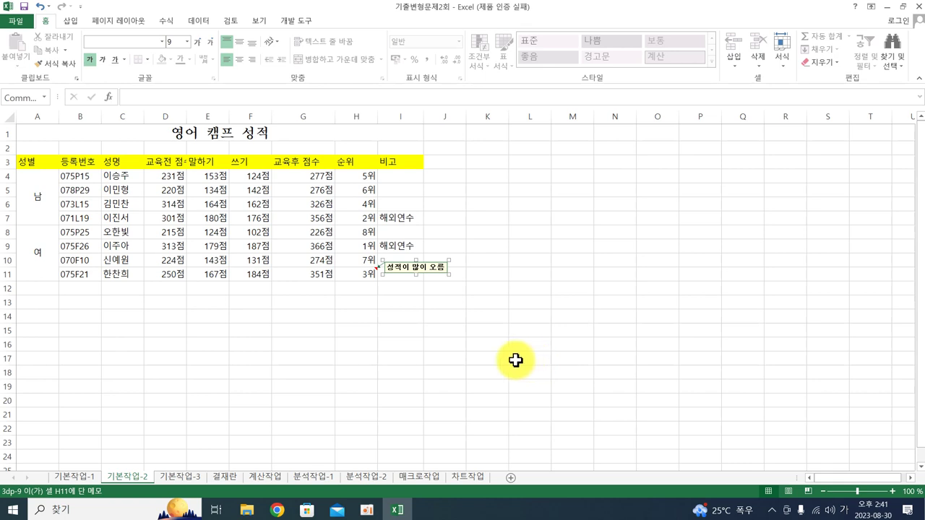
Center the contents of A3:I11 horizontally and apply all borders to the range
{"action": "left_click_drag", "start_coordinate": [24, 161], "coordinate": [386, 257]}
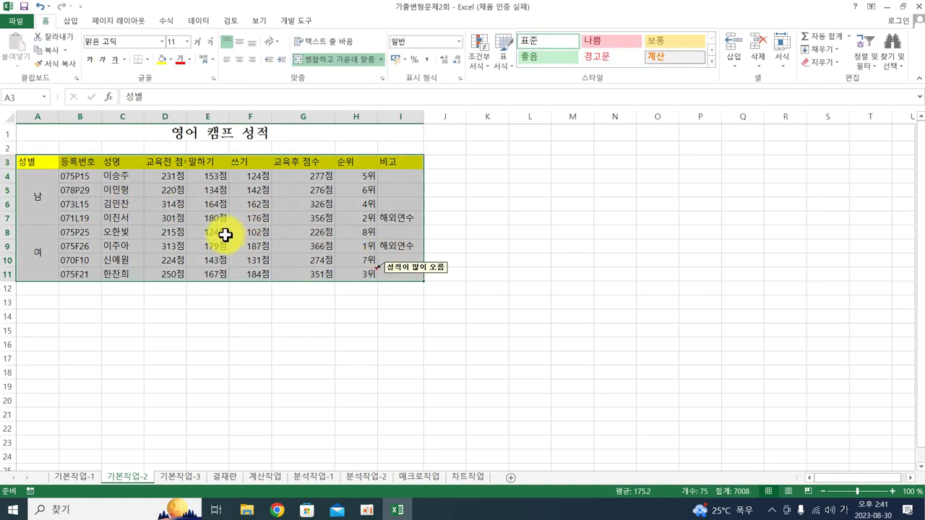
{"action": "left_click", "coordinate": [241, 60]}
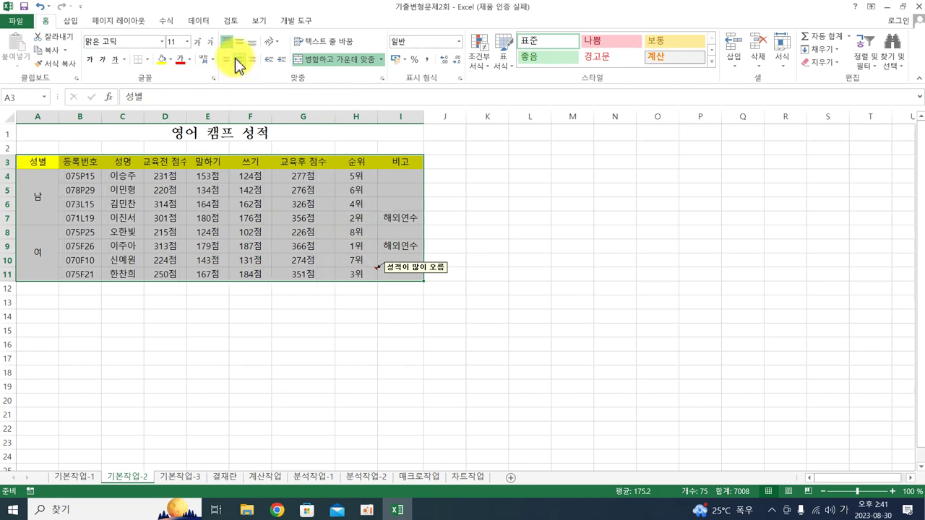
{"action": "left_click", "coordinate": [147, 60]}
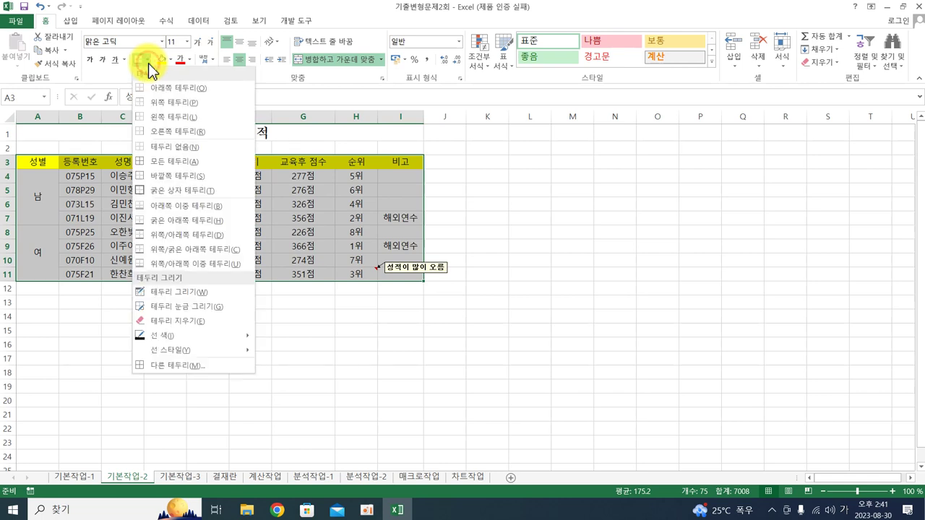
{"action": "left_click", "coordinate": [141, 162]}
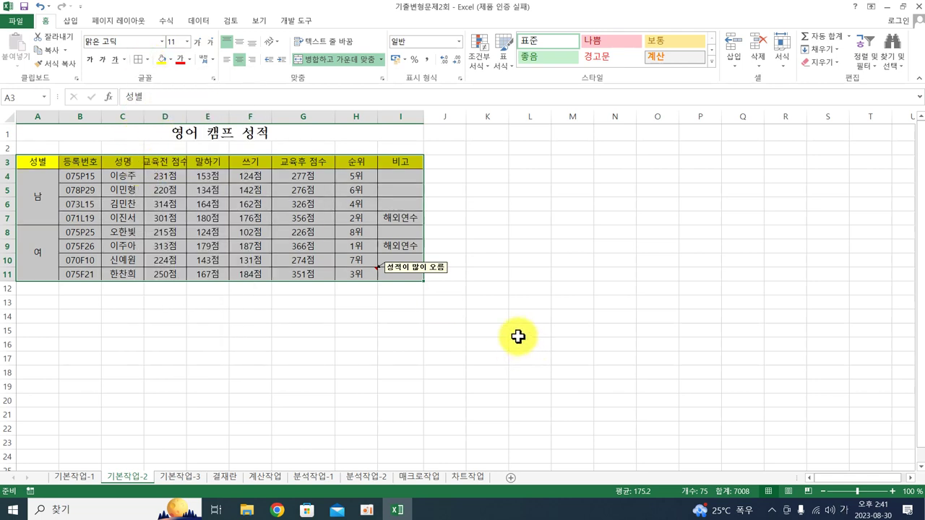
{"action": "left_click", "coordinate": [513, 332]}
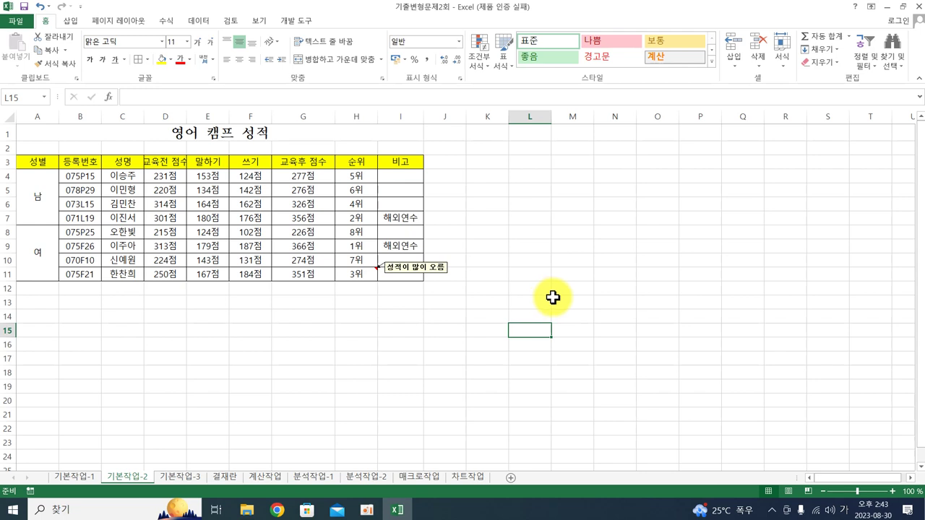
Copy the approval box A1:D2 from sheet 결재란 and paste it as a linked picture at E3 of sheet 기본작업-3
{"action": "left_click", "coordinate": [225, 478]}
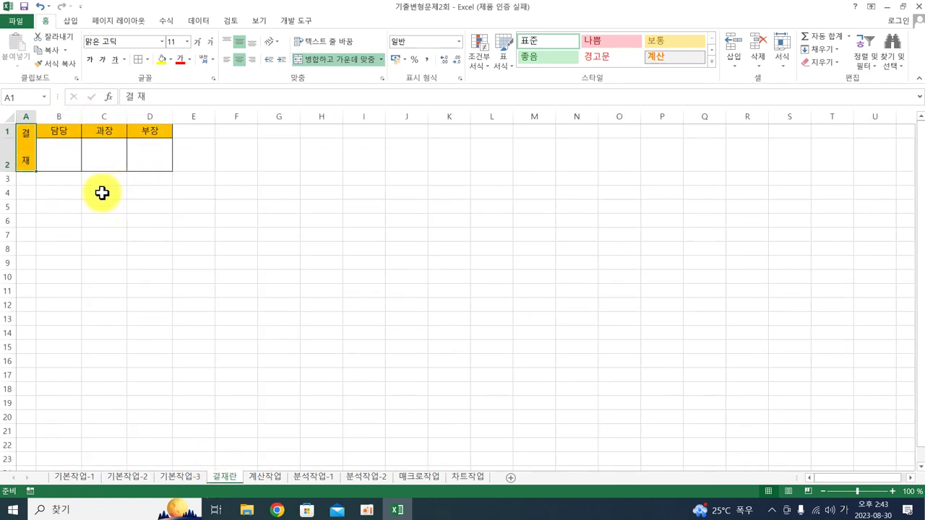
{"action": "left_click", "coordinate": [175, 475]}
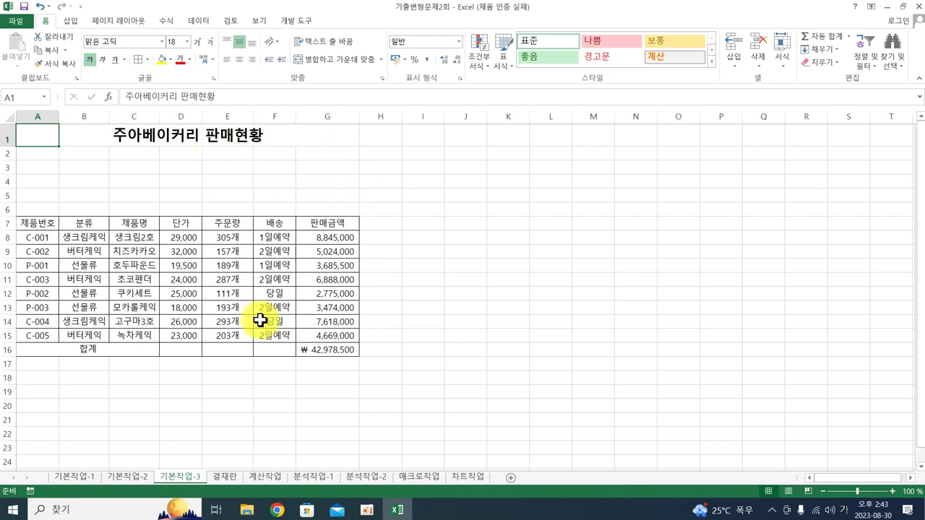
{"action": "left_click", "coordinate": [228, 483]}
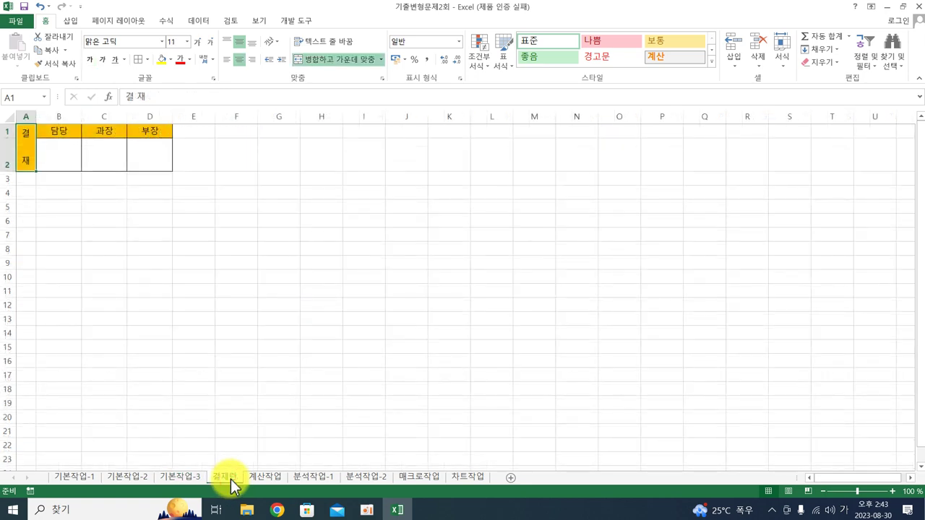
{"action": "left_click_drag", "start_coordinate": [27, 134], "coordinate": [150, 152]}
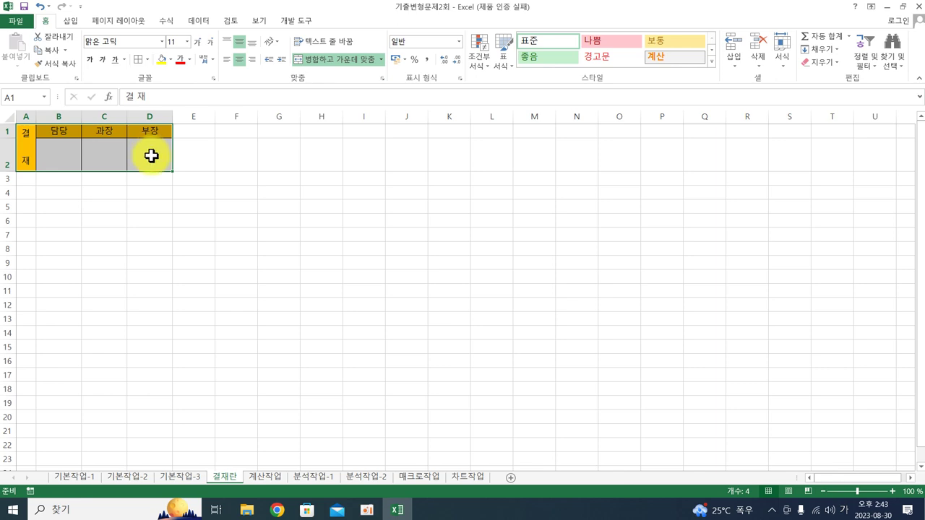
{"action": "left_click", "coordinate": [50, 55]}
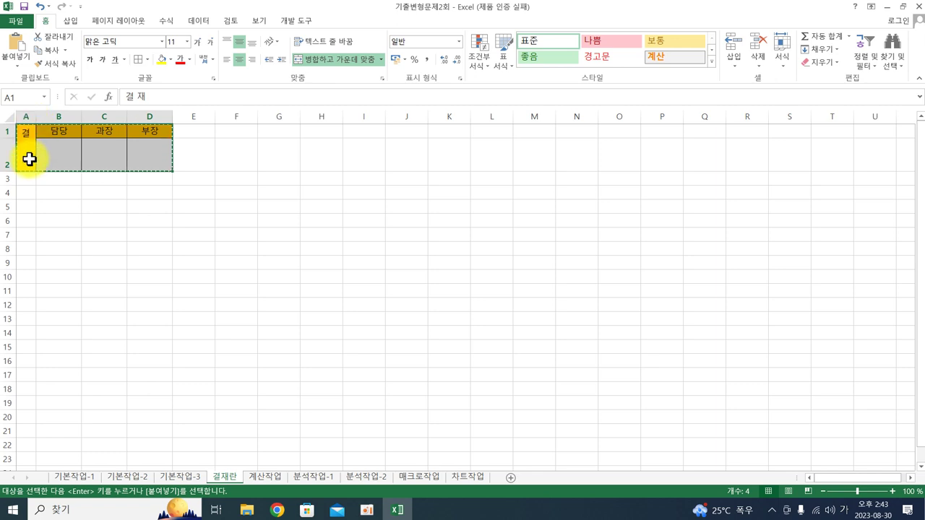
{"action": "left_click", "coordinate": [184, 478]}
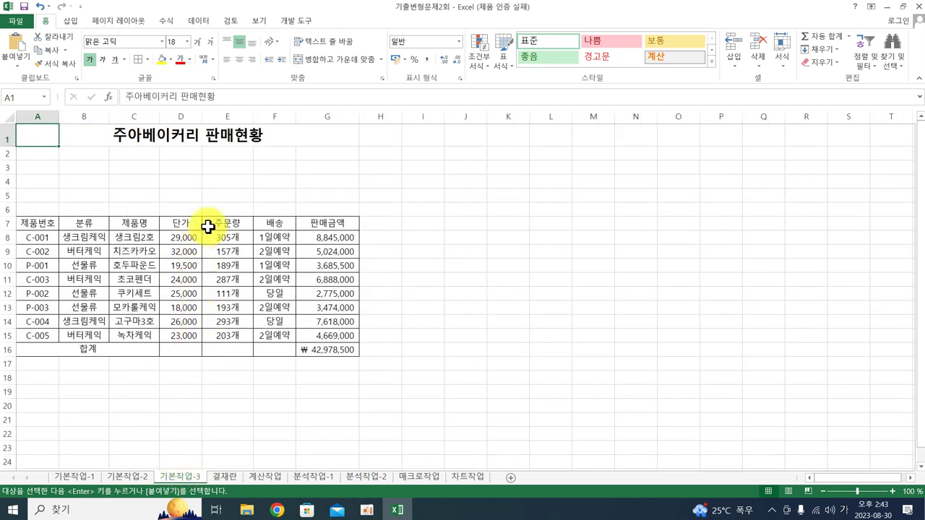
{"action": "left_click", "coordinate": [222, 165]}
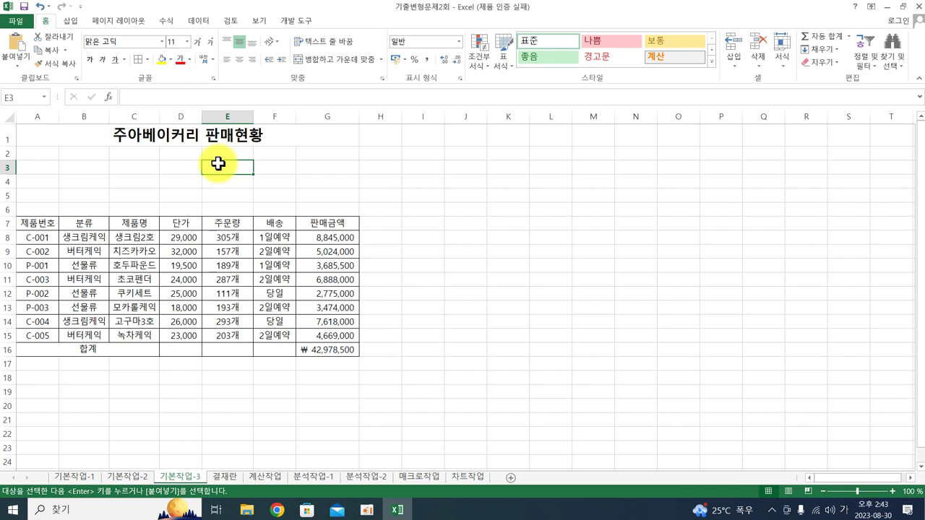
{"action": "left_click", "coordinate": [16, 67]}
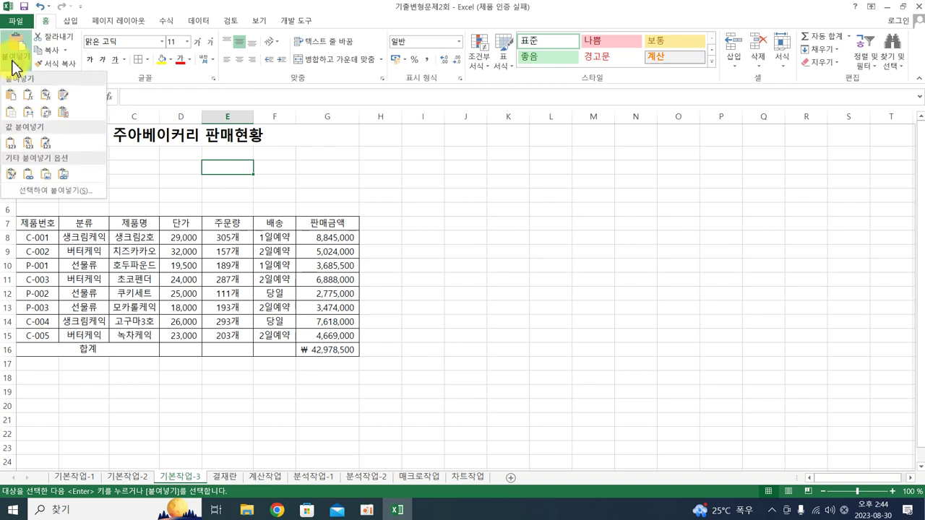
{"action": "left_click", "coordinate": [66, 181]}
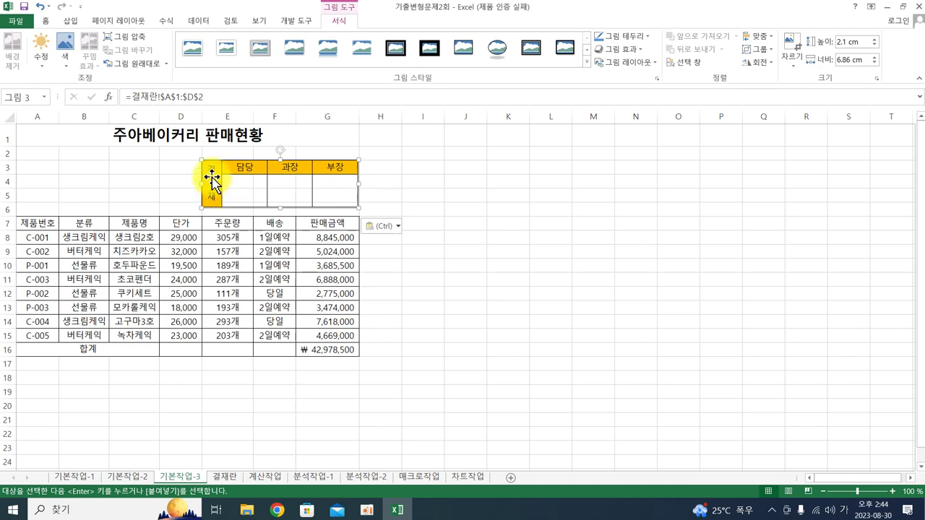
Change cell B1 on sheet 결재란 to "팀장" and check the linked picture on sheet 기본작업-3
{"action": "left_click", "coordinate": [233, 477]}
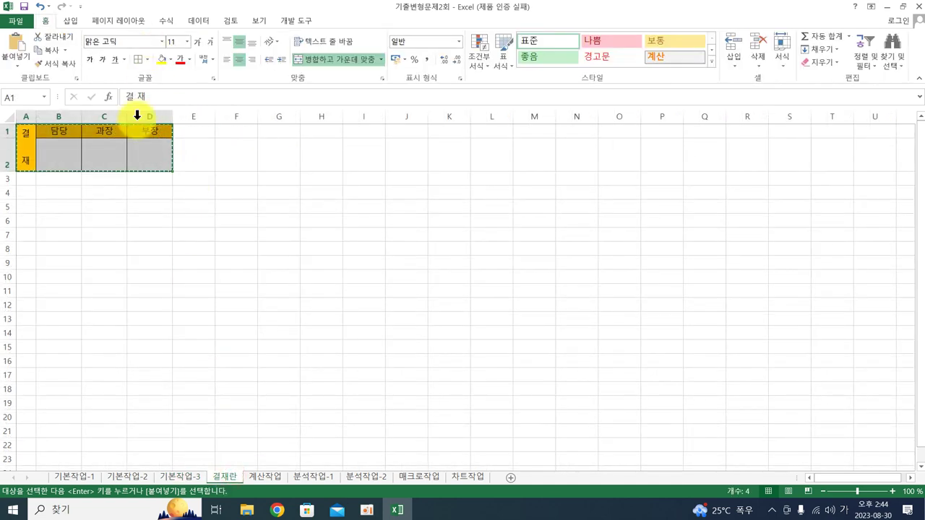
{"action": "left_click", "coordinate": [187, 477]}
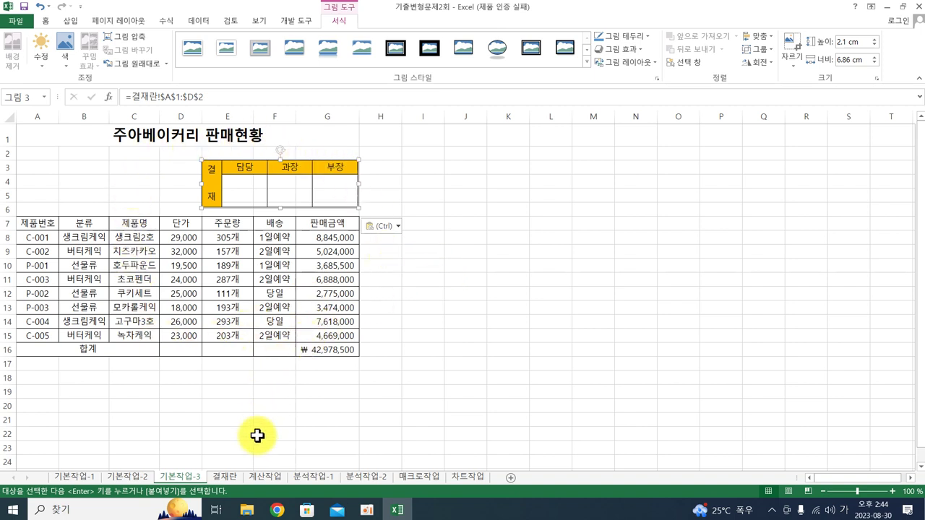
{"action": "left_click", "coordinate": [226, 483]}
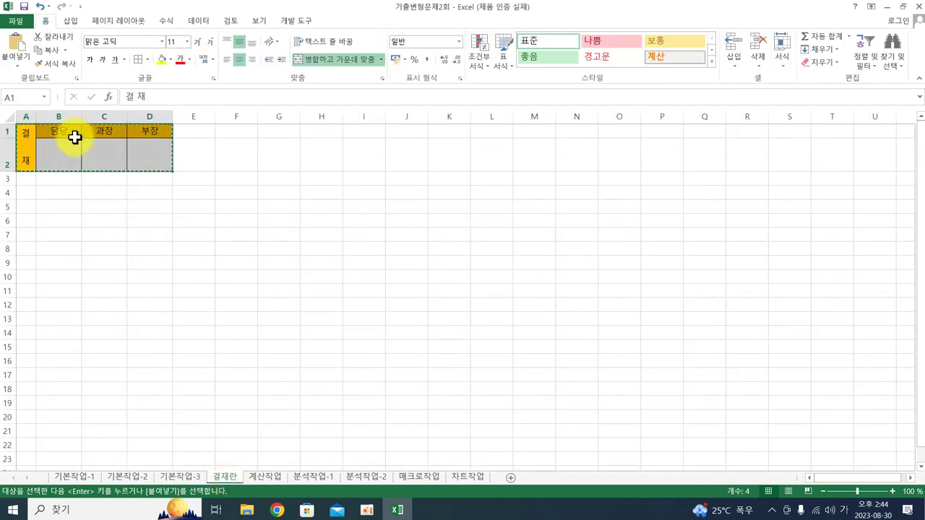
{"action": "left_click", "coordinate": [144, 132]}
{"action": "left_click", "coordinate": [58, 130]}
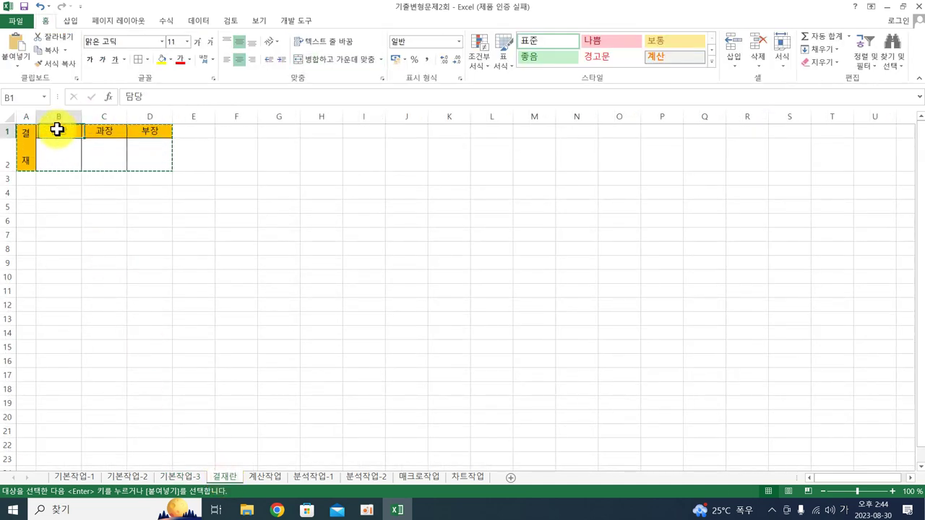
{"action": "key", "text": "Escape"}
{"action": "type", "text": "팀장"}
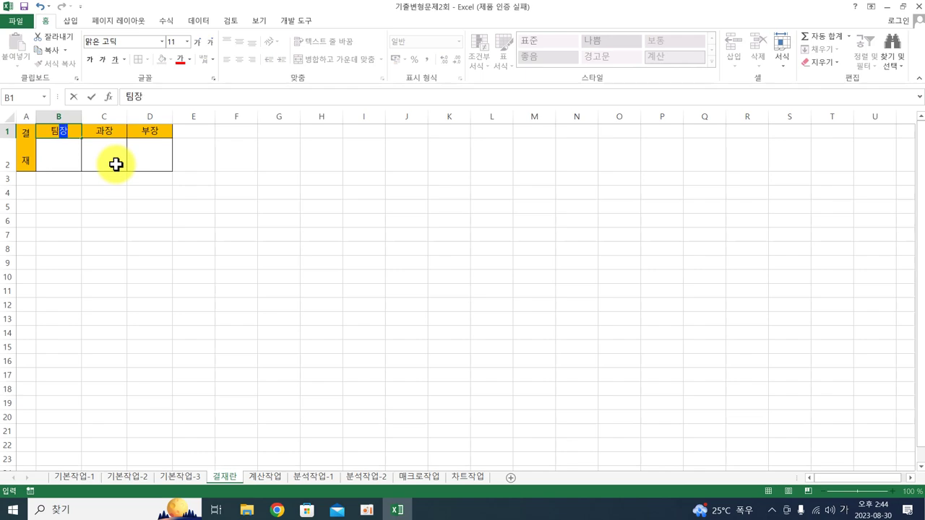
{"action": "key", "text": "ctrl+Return"}
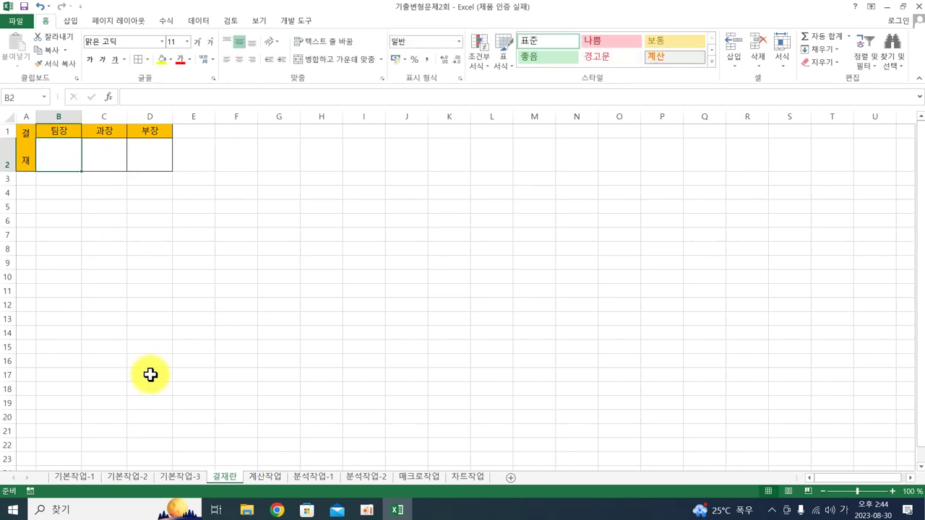
{"action": "left_click", "coordinate": [180, 479]}
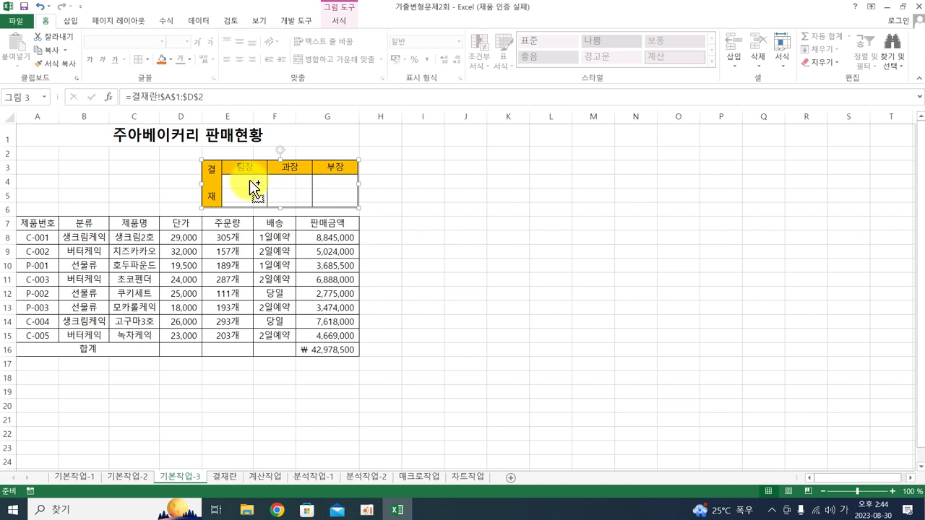
Delete the linked approval picture from sheet 기본작업-3, and undo the edits back to before it was pasted
{"action": "key", "text": "Delete"}
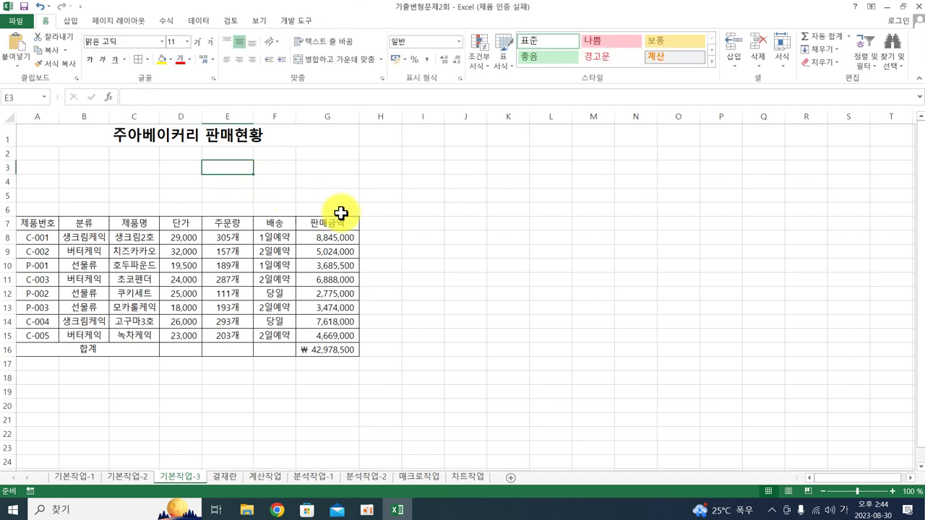
{"action": "left_click", "coordinate": [16, 63]}
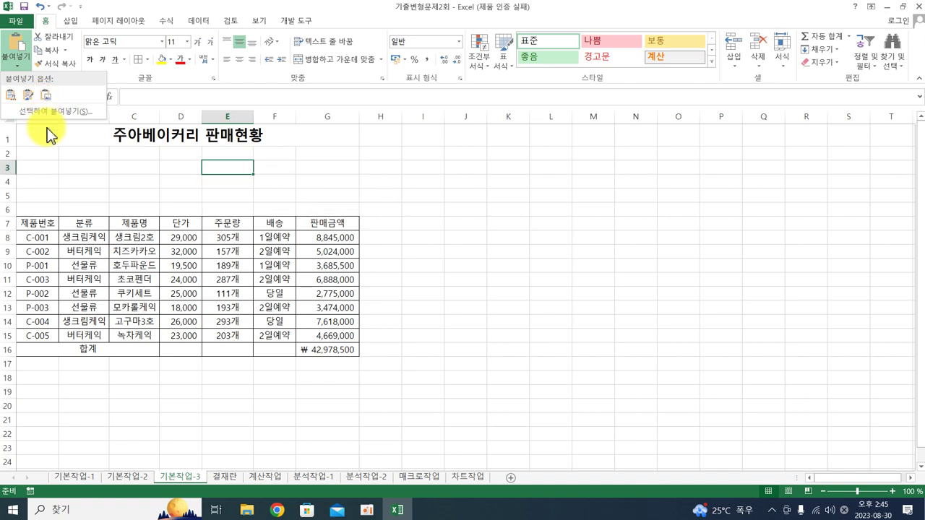
{"action": "left_click", "coordinate": [104, 160]}
{"action": "left_click", "coordinate": [224, 480]}
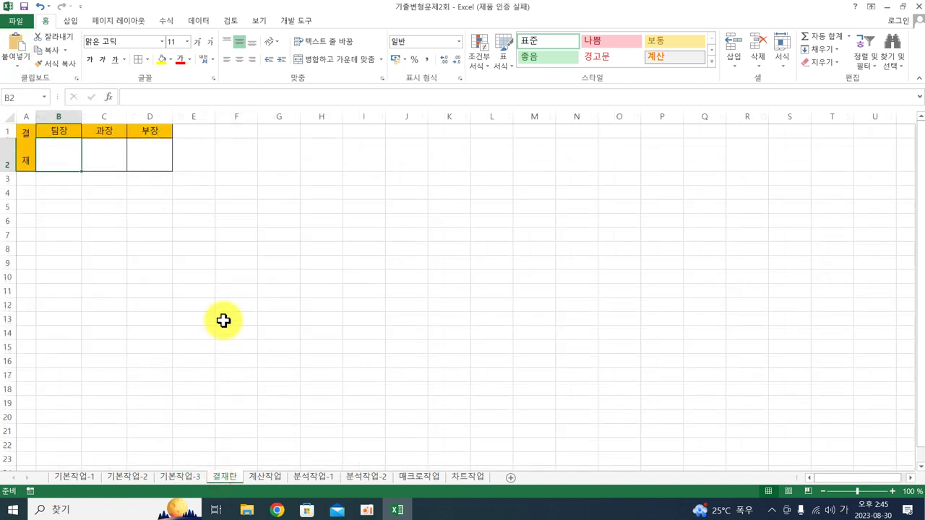
{"action": "key", "text": "ctrl+z"}
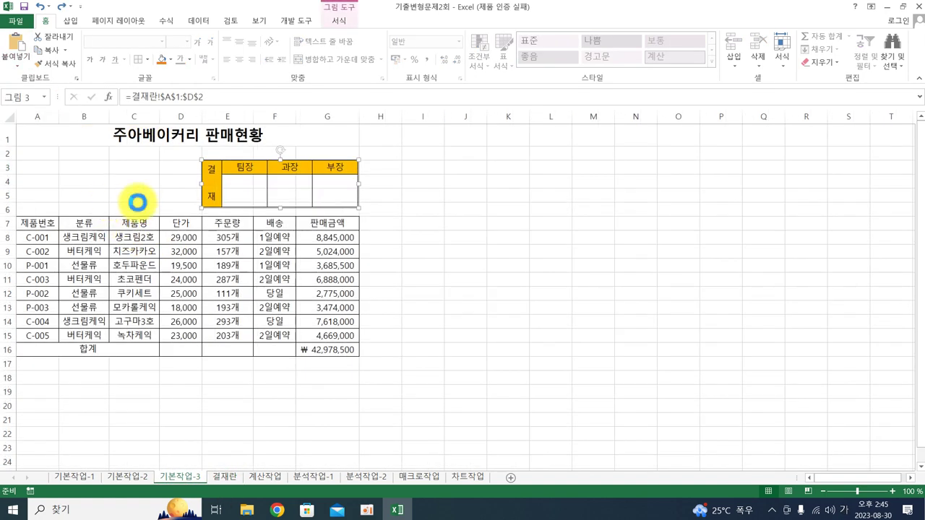
{"action": "key", "text": "ctrl+z"}
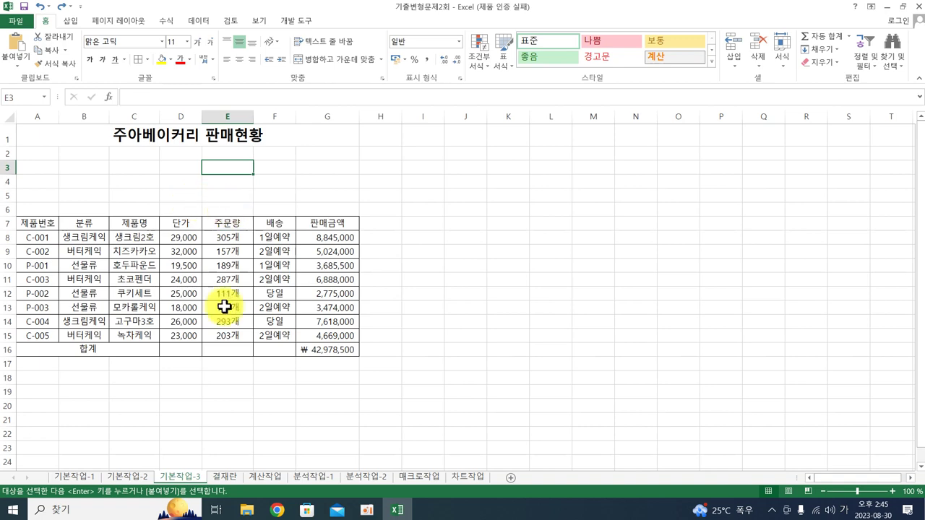
Copy A1:D2 of sheet 결재란 again and place it as a linked picture at E3 on sheet 기본작업-3
{"action": "left_click", "coordinate": [224, 477]}
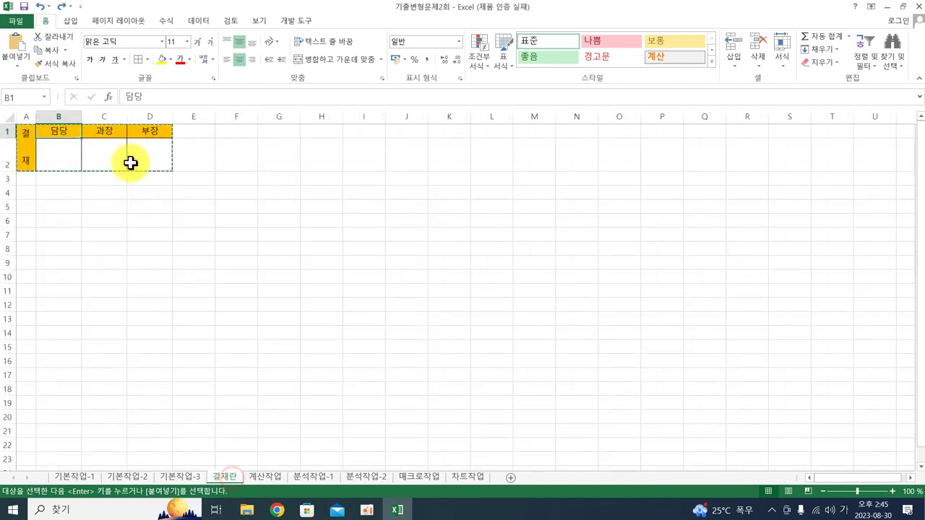
{"action": "left_click_drag", "start_coordinate": [27, 147], "coordinate": [152, 163]}
{"action": "left_click", "coordinate": [48, 49]}
{"action": "left_click", "coordinate": [168, 478]}
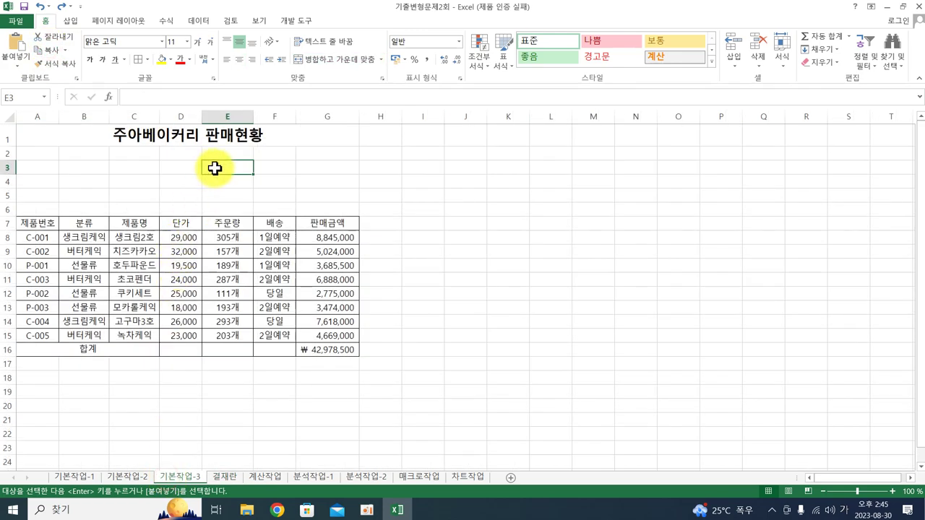
{"action": "left_click", "coordinate": [16, 65]}
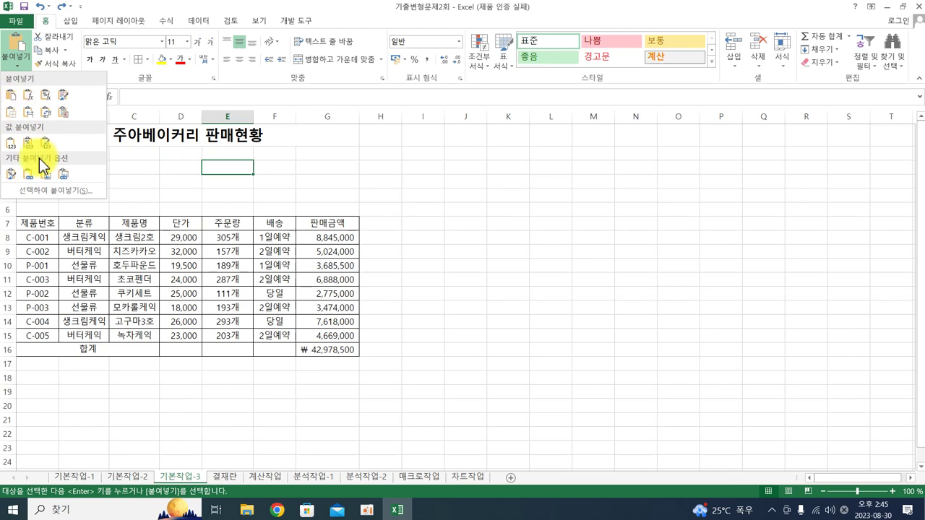
{"action": "left_click", "coordinate": [64, 186]}
{"action": "left_click", "coordinate": [483, 244]}
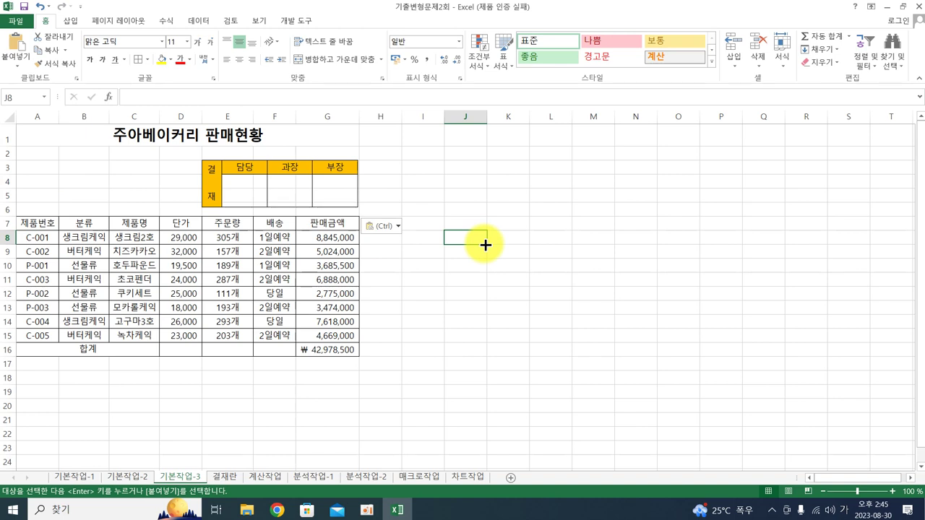
Switch to sheet 계산작업 and select the empty cell A12 below table [표1]
{"action": "left_click", "coordinate": [255, 479]}
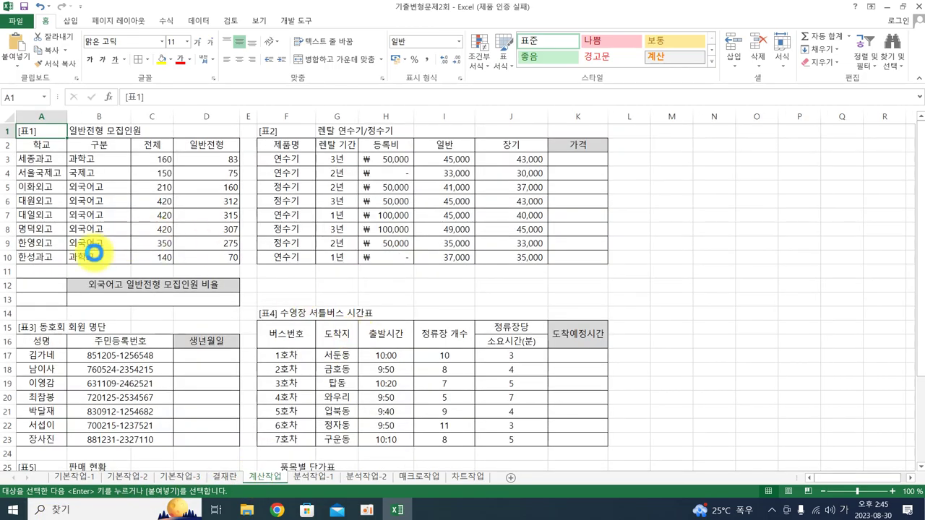
{"action": "scroll", "coordinate": [178, 217], "scroll_direction": "up", "scroll_amount": 6, "text": "ctrl"}
{"action": "scroll", "coordinate": [178, 223], "scroll_direction": "down", "scroll_amount": 1, "text": "ctrl"}
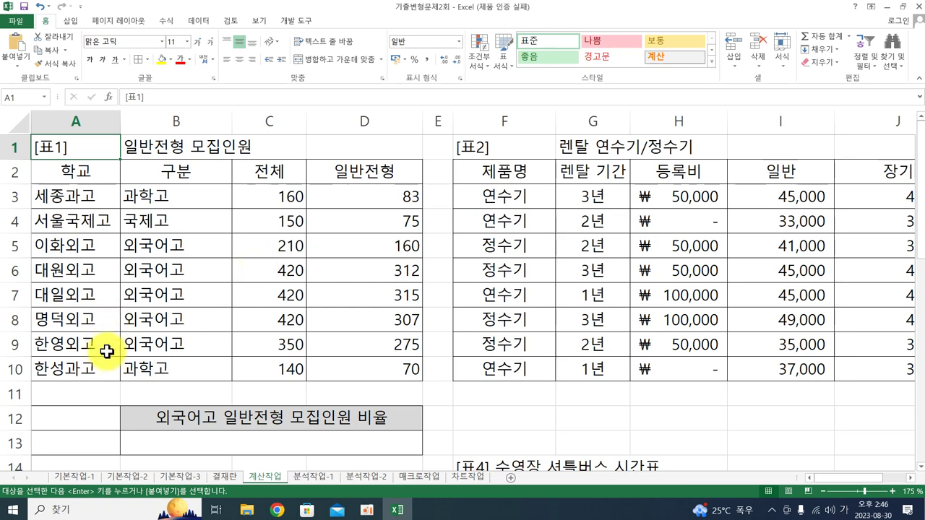
{"action": "left_click", "coordinate": [55, 424]}
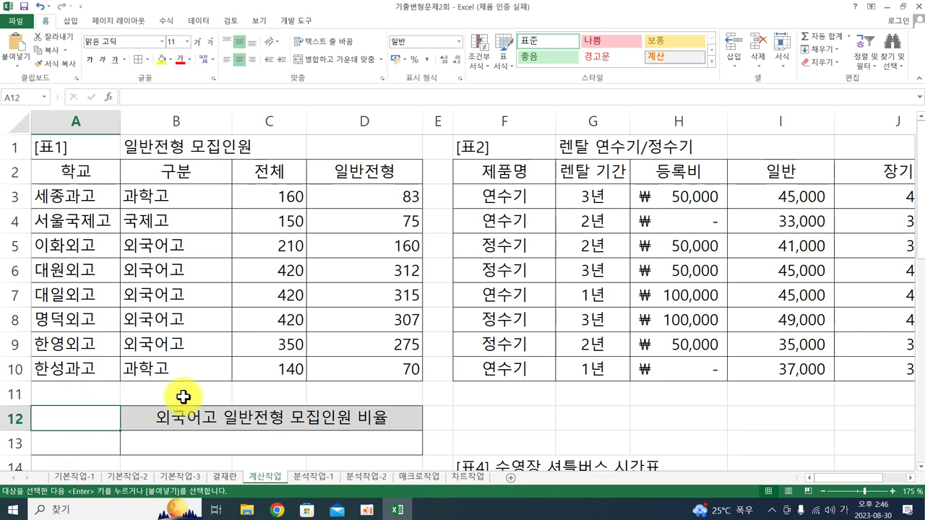
Copy the heading 구분 (B2) and the entry 외국어고 (B5) into A12:A13, and clear those two cells again
{"action": "left_click", "coordinate": [208, 170]}
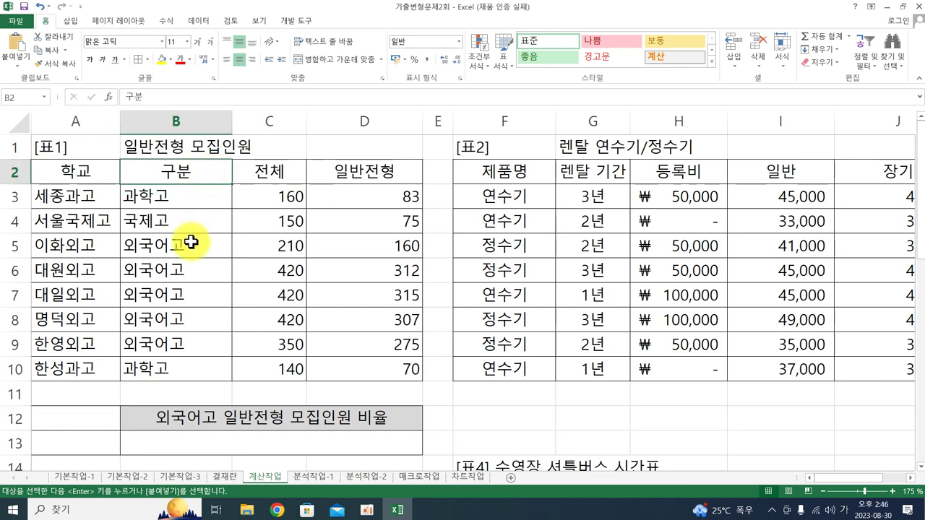
{"action": "left_click", "coordinate": [200, 250], "text": "ctrl"}
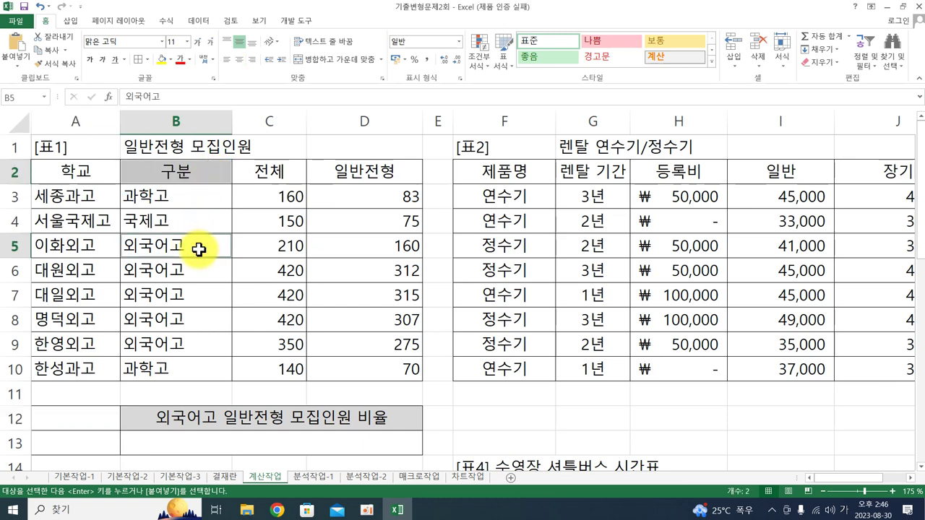
{"action": "left_click", "coordinate": [63, 414]}
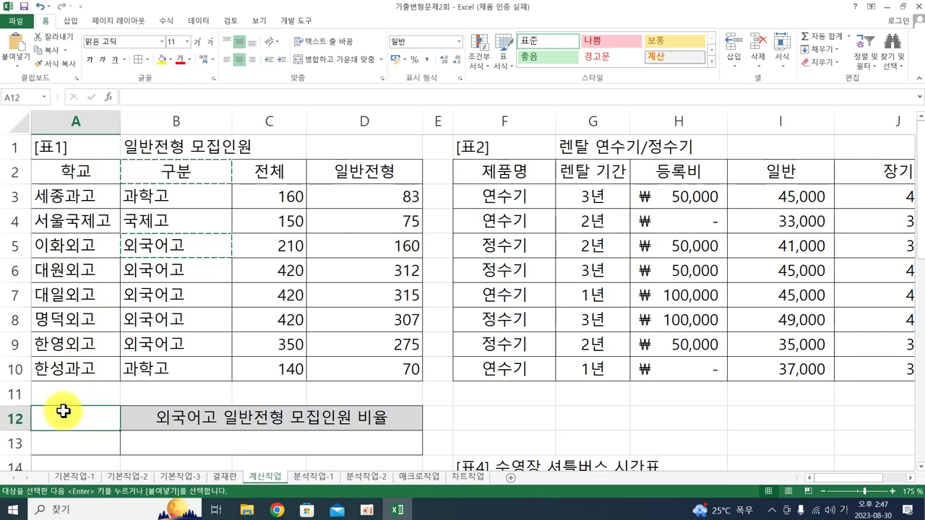
{"action": "key", "text": "ctrl+v"}
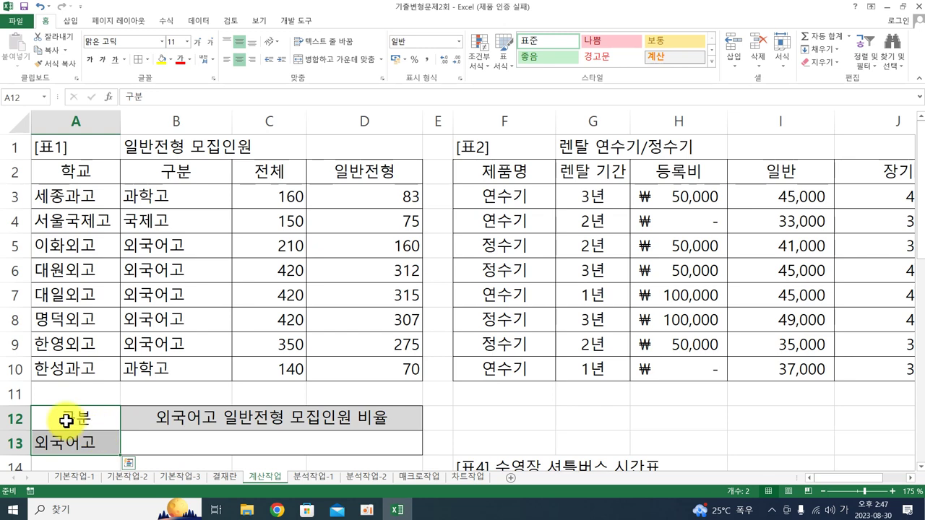
{"action": "left_click", "coordinate": [187, 449]}
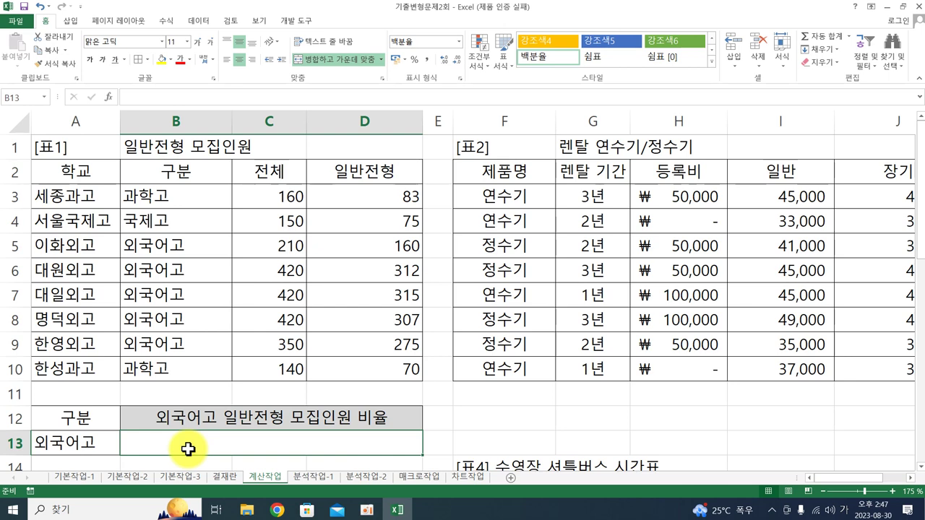
{"action": "left_click_drag", "start_coordinate": [62, 426], "coordinate": [74, 439]}
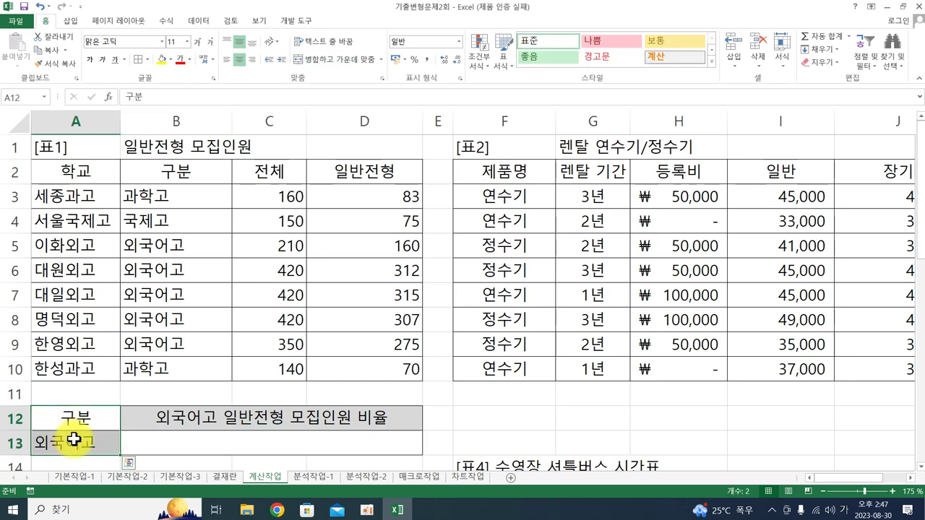
{"action": "key", "text": "Delete"}
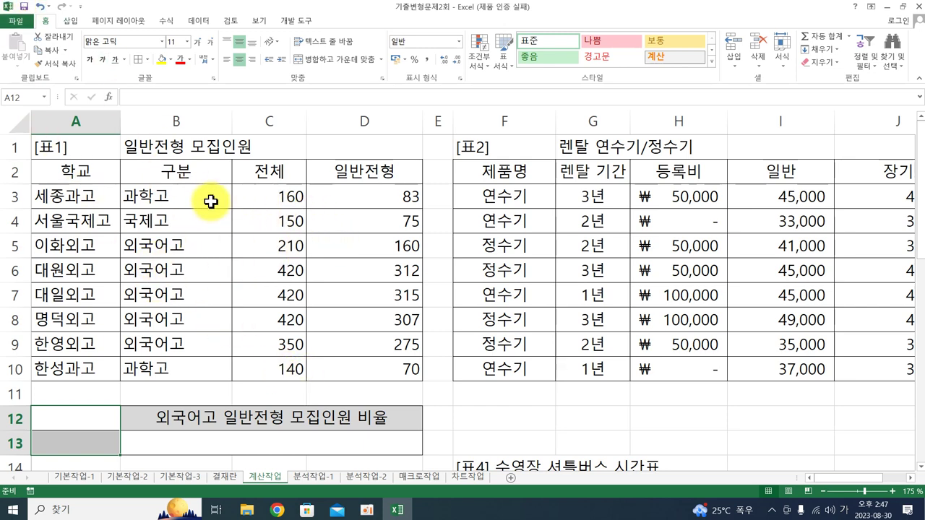
Copy cells B2 and B5 together and paste them into A12:A13 as the criteria range for 외국어고
{"action": "left_click", "coordinate": [202, 174]}
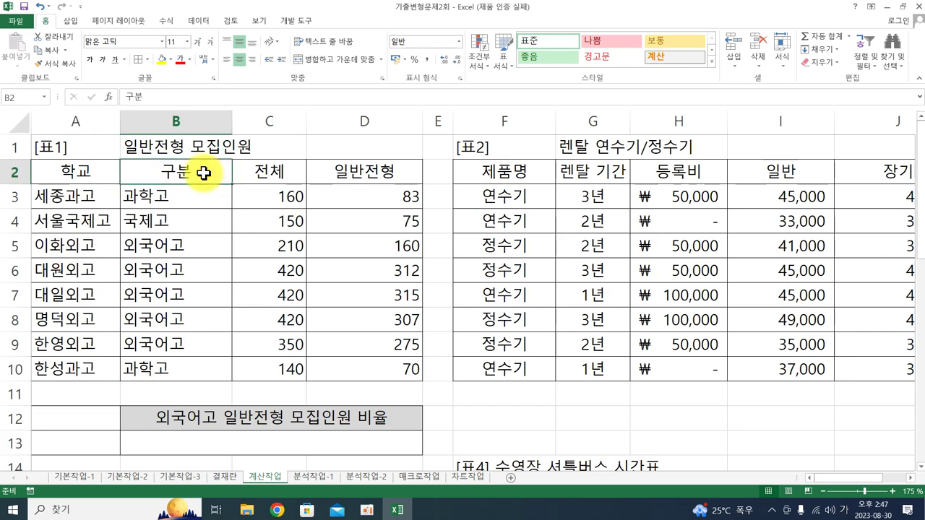
{"action": "left_click", "coordinate": [185, 243], "text": "ctrl"}
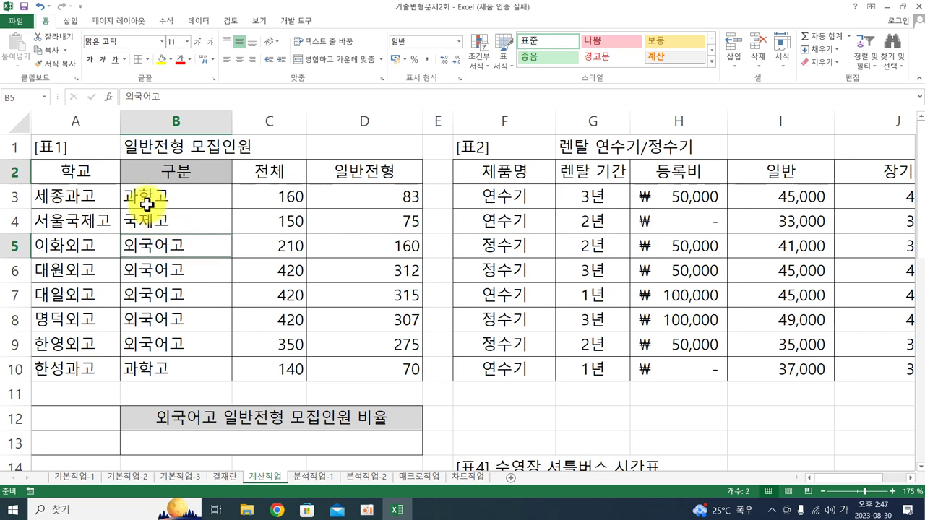
{"action": "key", "text": "ctrl+c"}
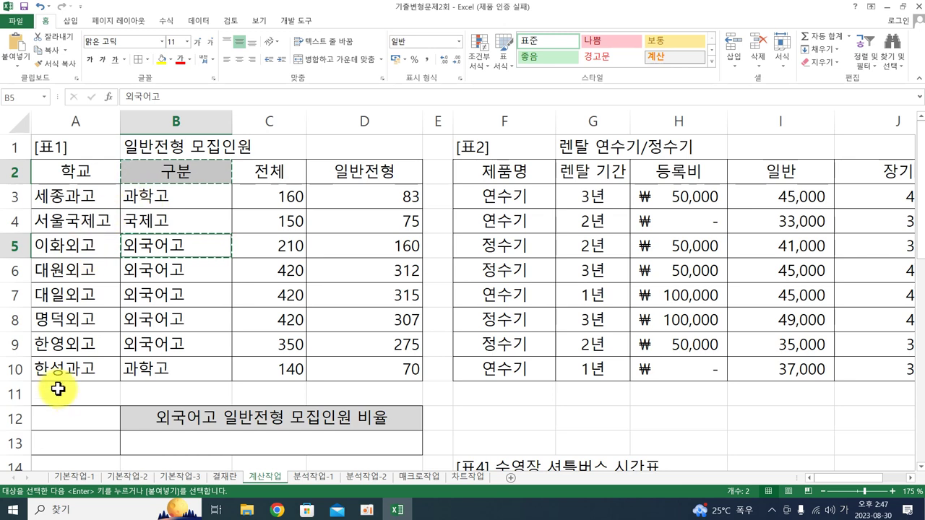
{"action": "left_click", "coordinate": [78, 417]}
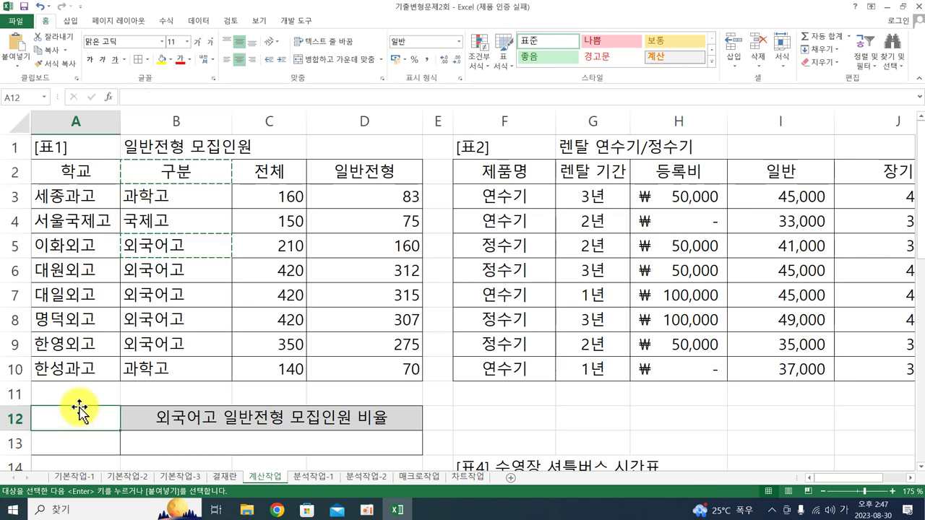
{"action": "key", "text": "Return"}
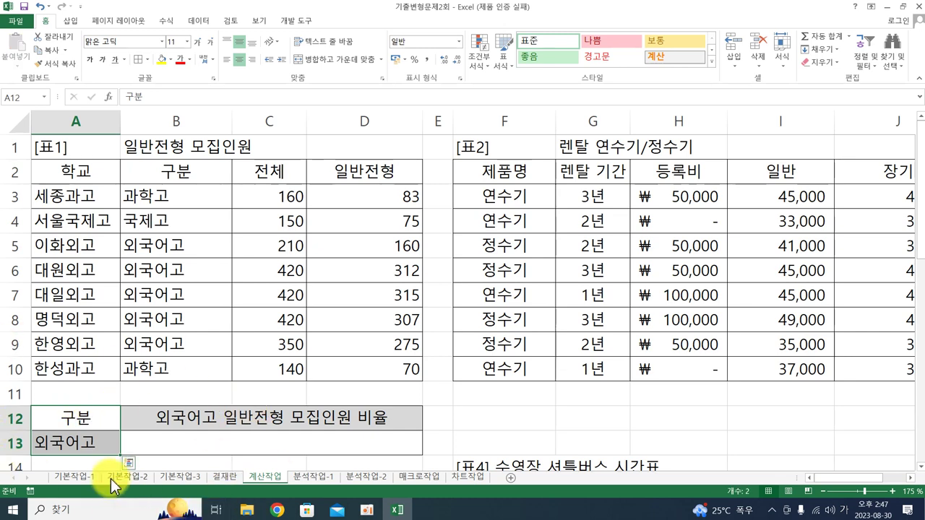
Begin a DSUM formula in cell B13 under the heading 외국어고 일반전형 모집인원 비율, using English input
{"action": "left_click", "coordinate": [199, 443]}
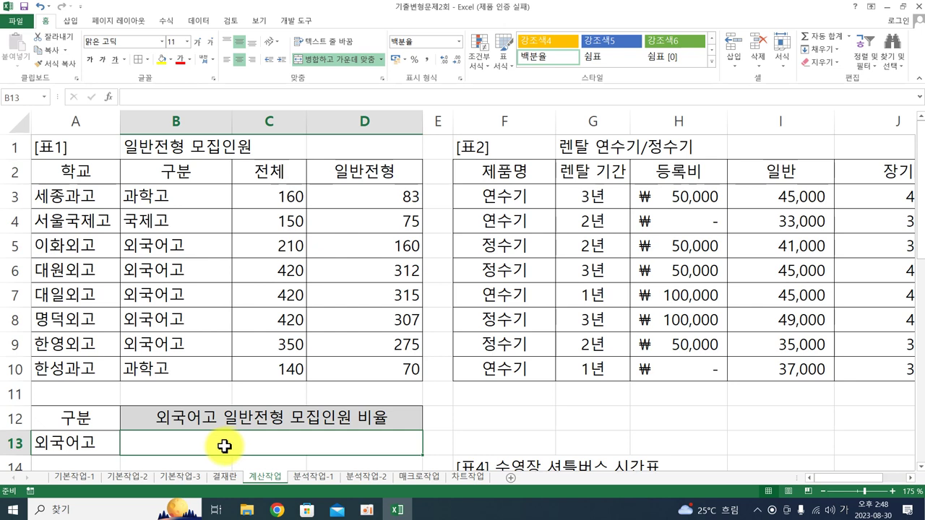
{"action": "type", "text": "=ㅇ녀ㅡ"}
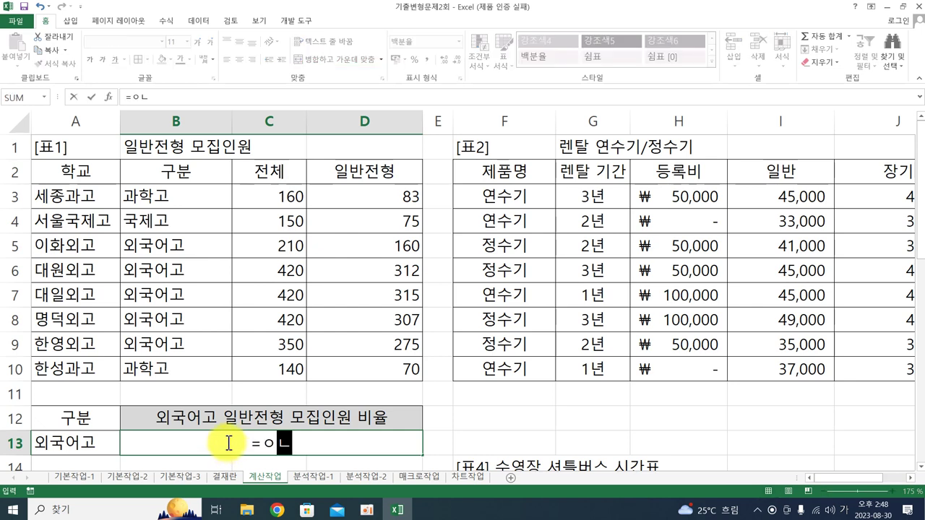
{"action": "type", "text": "("}
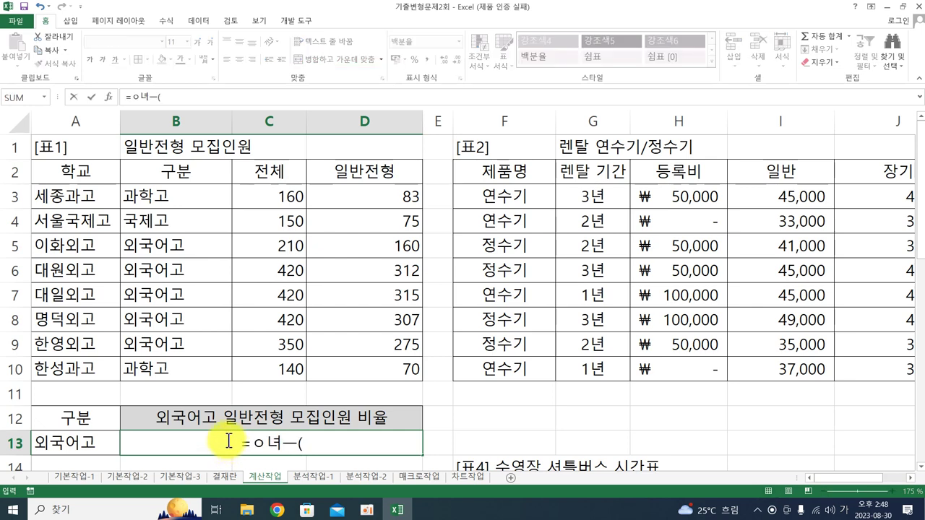
{"action": "key", "text": "BackSpace"}
{"action": "key", "text": "BackSpace"}
{"action": "key", "text": "BackSpace"}
{"action": "key", "text": "BackSpace"}
{"action": "key", "text": "Hangul"}
{"action": "type", "text": "dsum"}
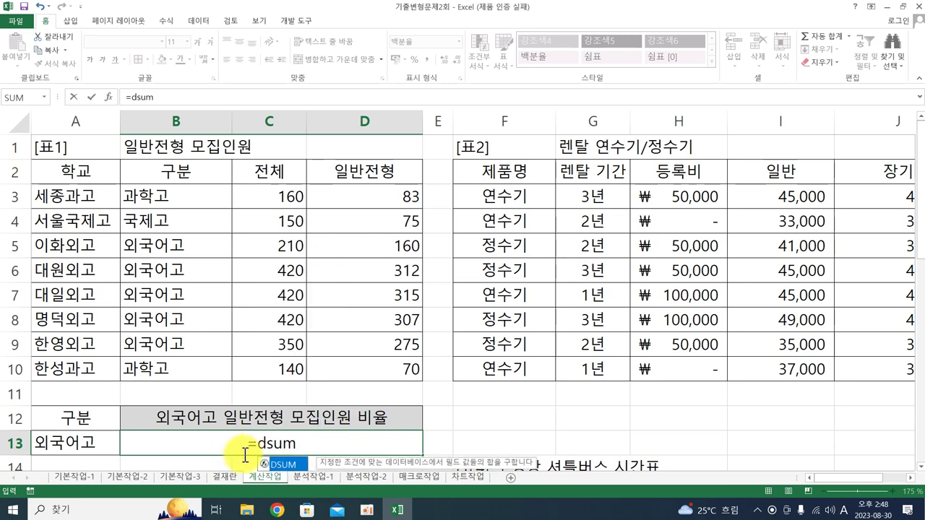
{"action": "type", "text": "("}
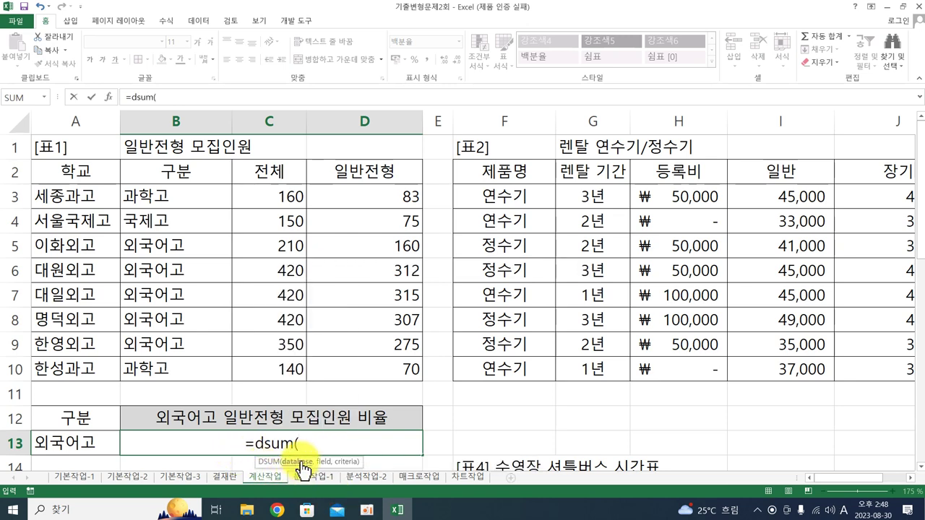
Complete the DSUM formula in B13 with database A2:D10, field D2 and criteria A12:A13
{"action": "left_click", "coordinate": [61, 172]}
{"action": "left_click_drag", "start_coordinate": [95, 190], "coordinate": [349, 367]}
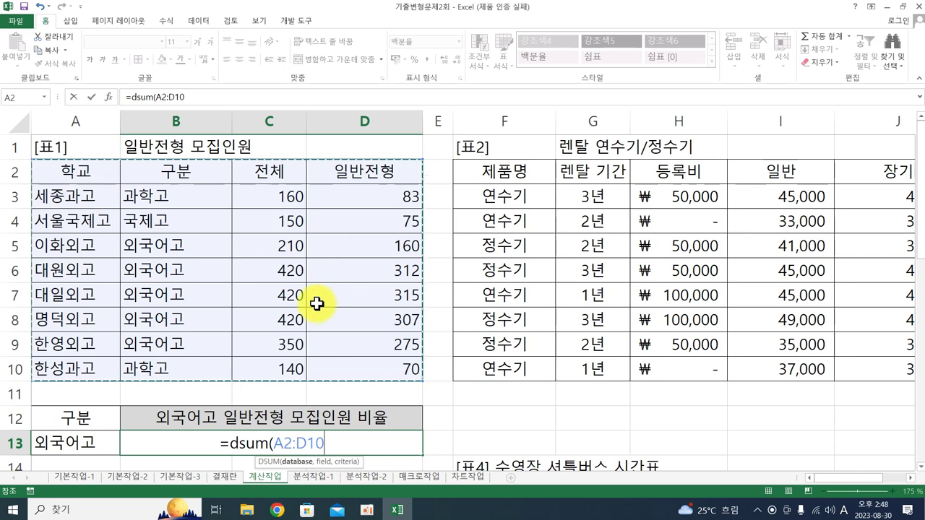
{"action": "type", "text": ","}
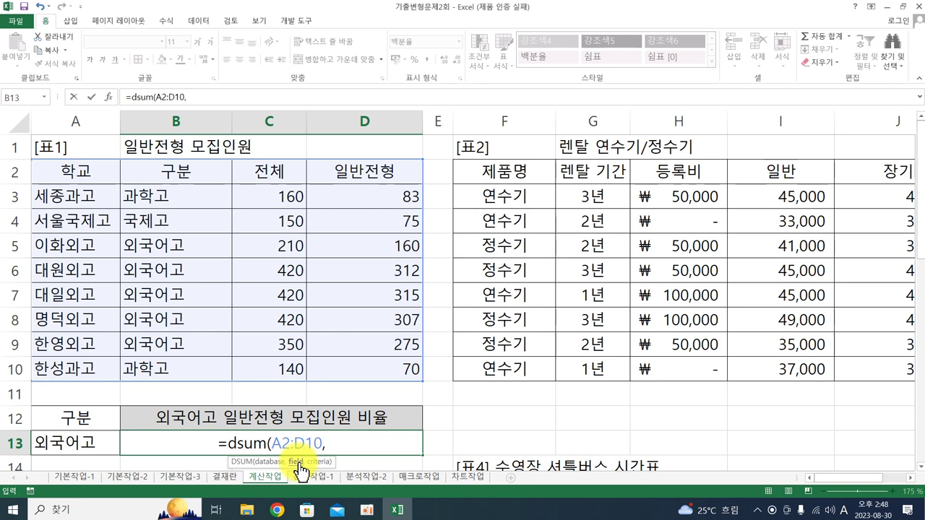
{"action": "left_click", "coordinate": [346, 175]}
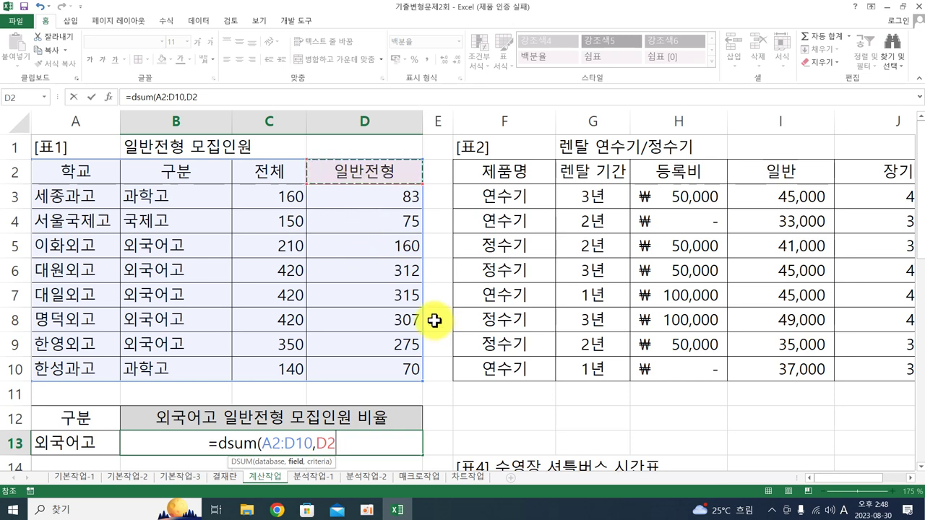
{"action": "type", "text": ","}
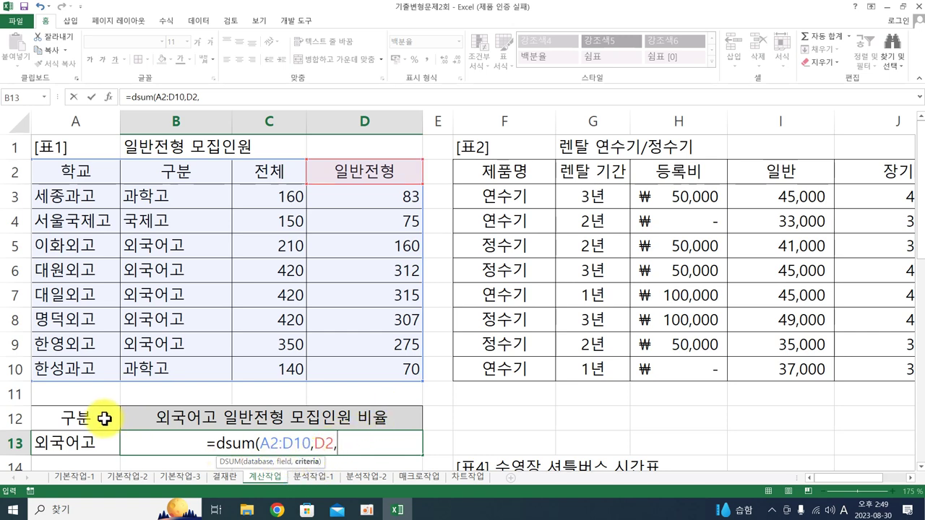
{"action": "left_click_drag", "start_coordinate": [83, 420], "coordinate": [90, 434]}
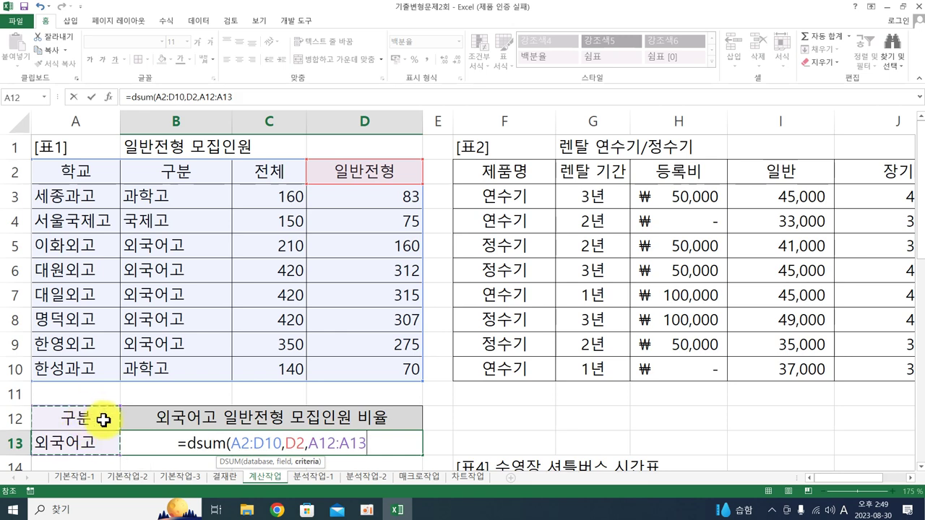
{"action": "type", "text": ")"}
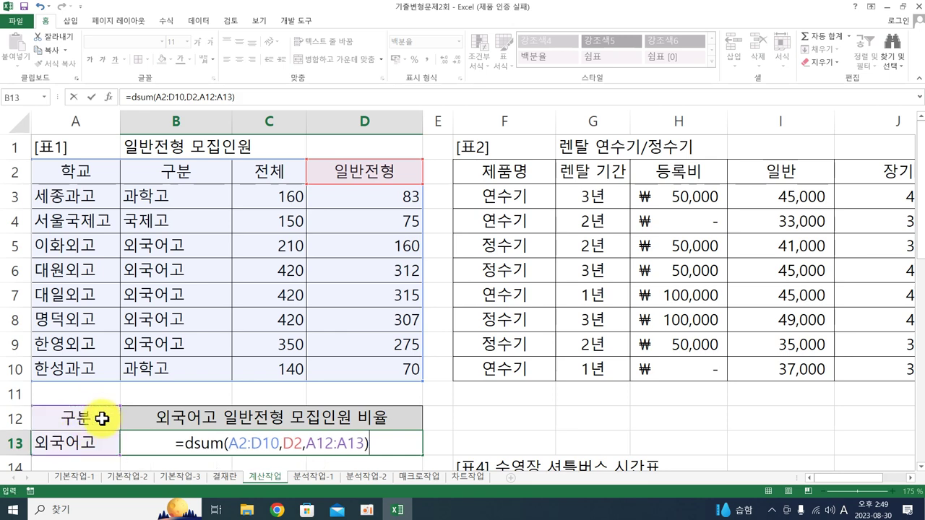
{"action": "key", "text": "Return"}
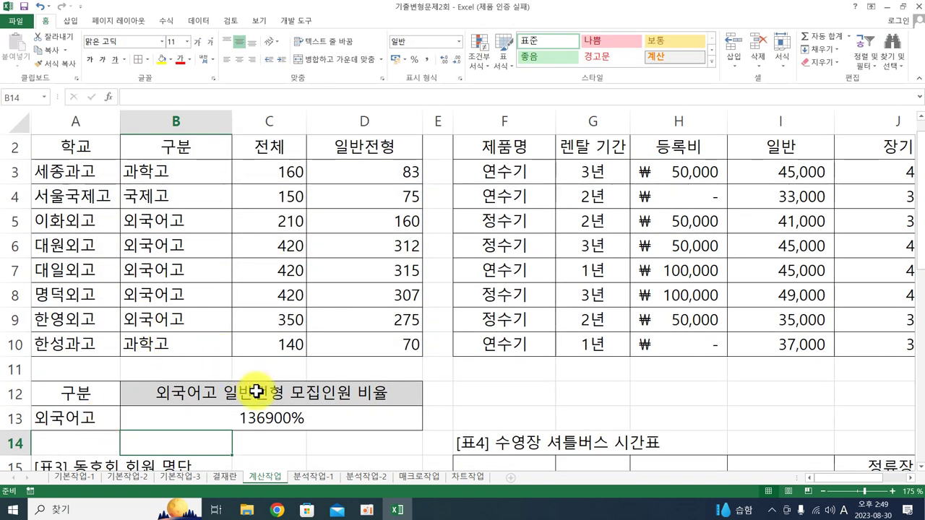
Extend the formula in B13 to divide the DSUM by SUM(D3:D10)
{"action": "left_click", "coordinate": [289, 418]}
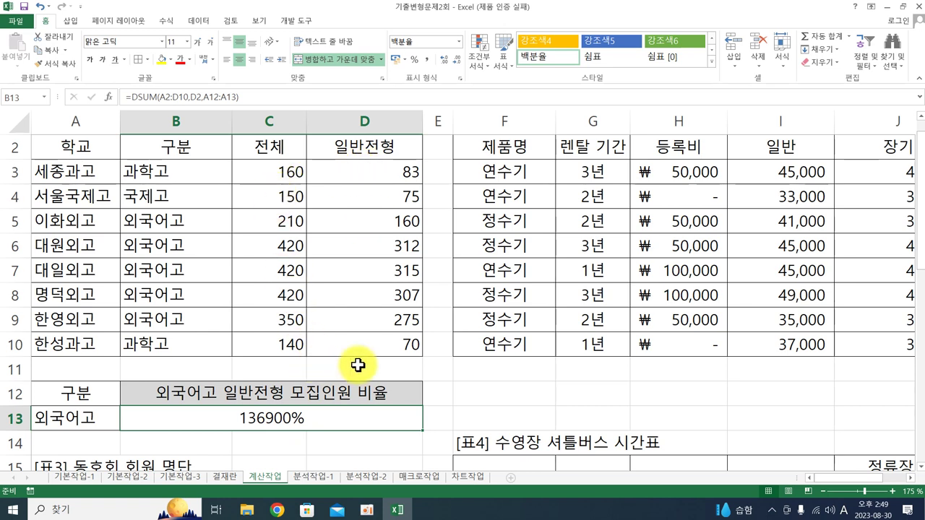
{"action": "double_click", "coordinate": [333, 425]}
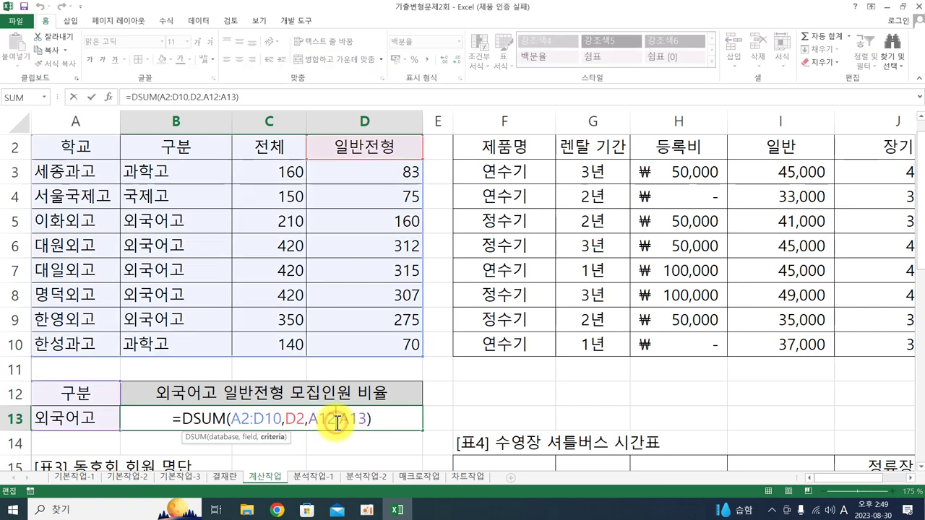
{"action": "left_click", "coordinate": [397, 423]}
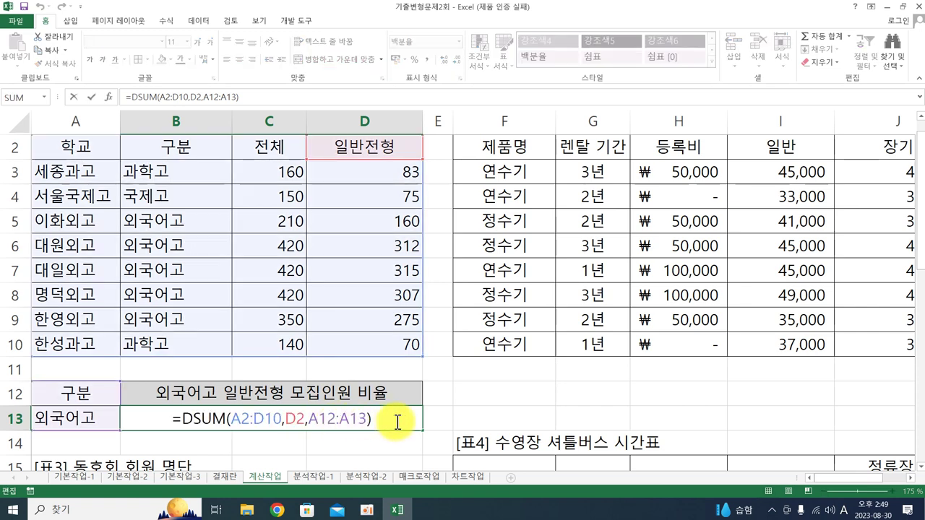
{"action": "type", "text": "/"}
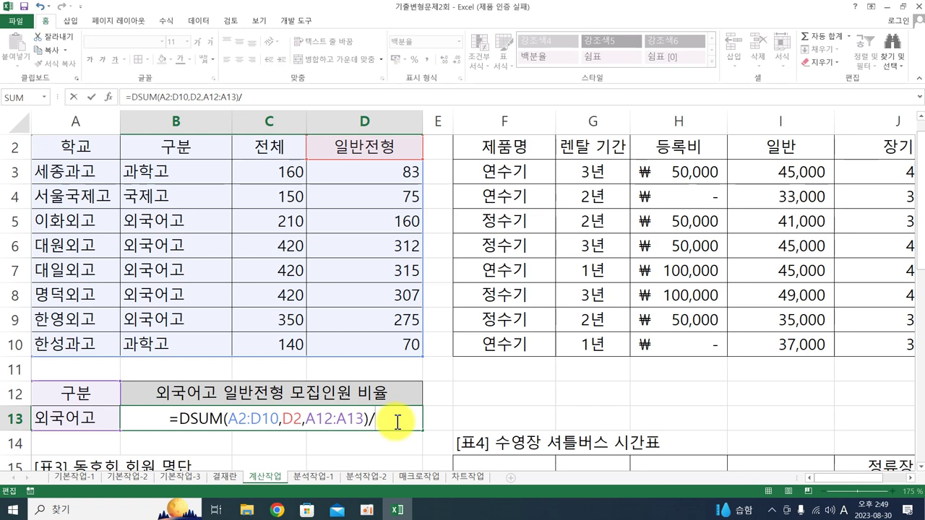
{"action": "type", "text": "sum"}
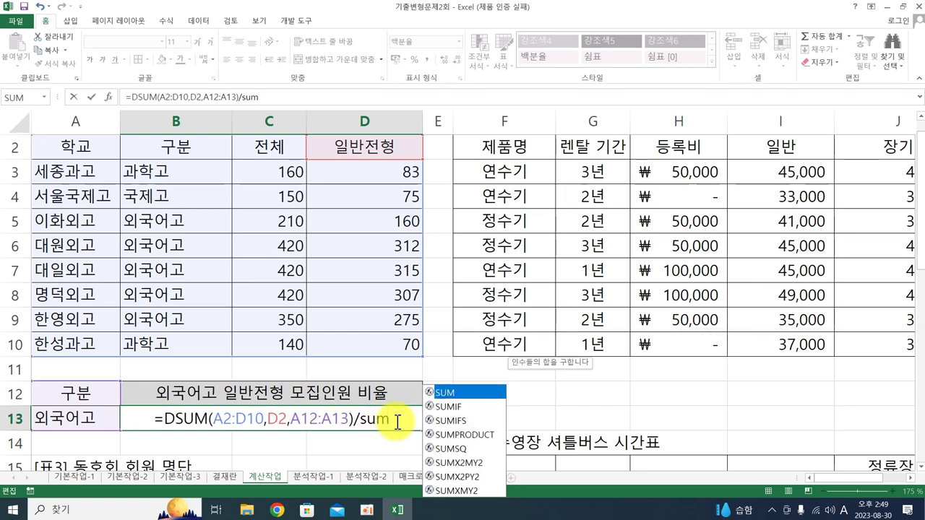
{"action": "type", "text": "("}
{"action": "left_click_drag", "start_coordinate": [355, 175], "coordinate": [373, 340]}
{"action": "type", "text": ")"}
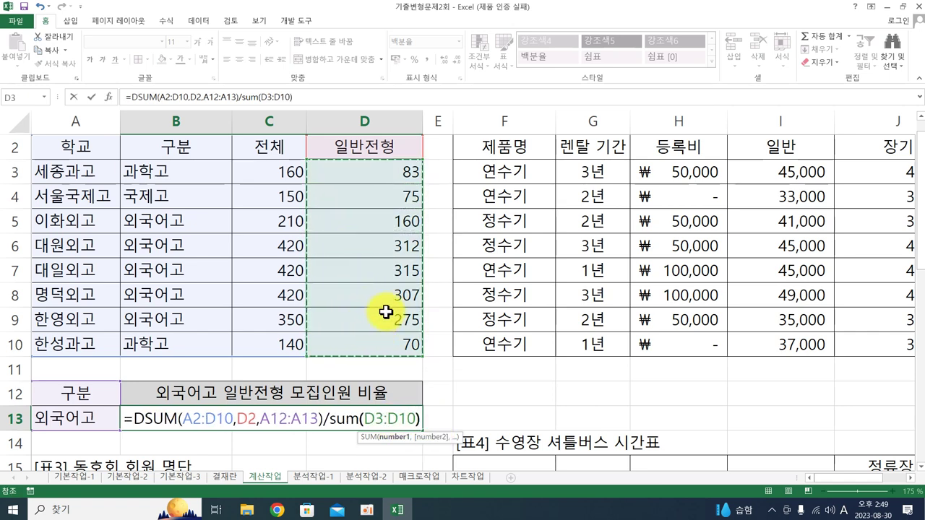
{"action": "key", "text": "Return"}
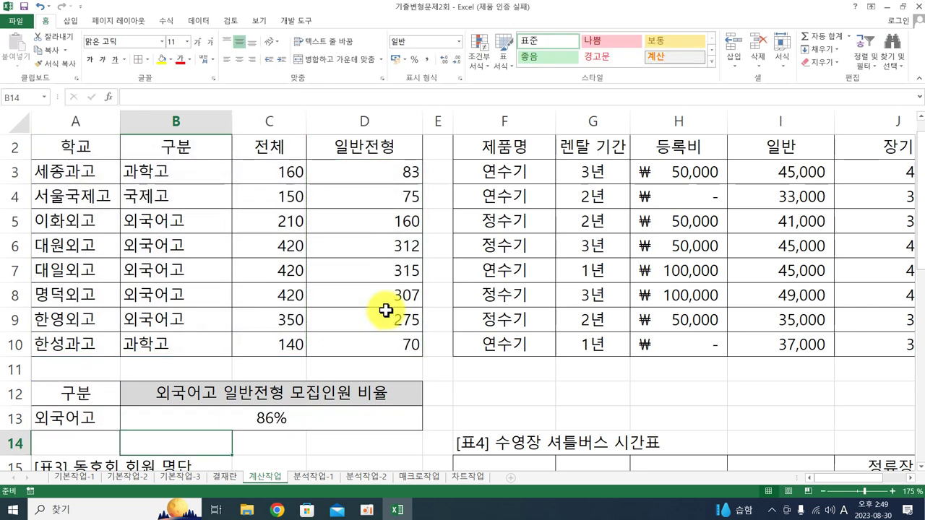
Review the completed DSUM ratio formula in cell B13 without changing it
{"action": "double_click", "coordinate": [368, 425]}
{"action": "left_click", "coordinate": [421, 415]}
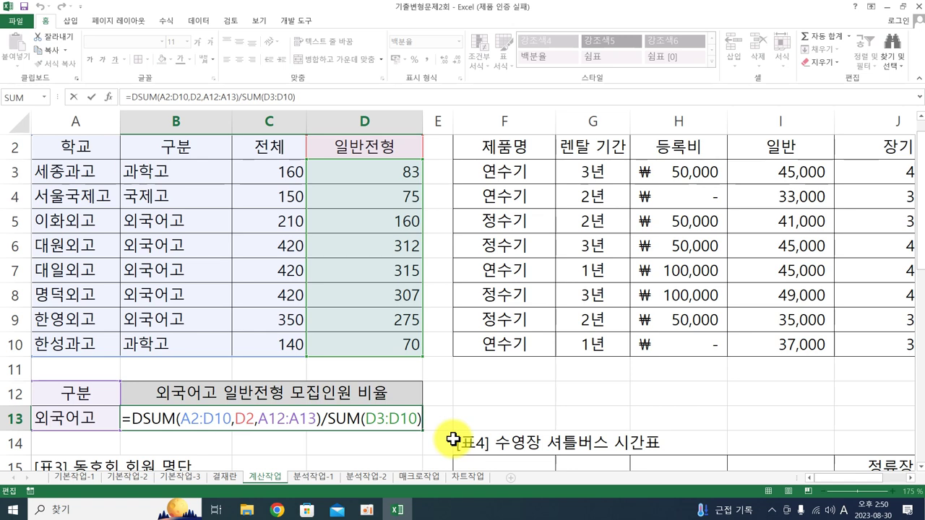
{"action": "left_click", "coordinate": [799, 322]}
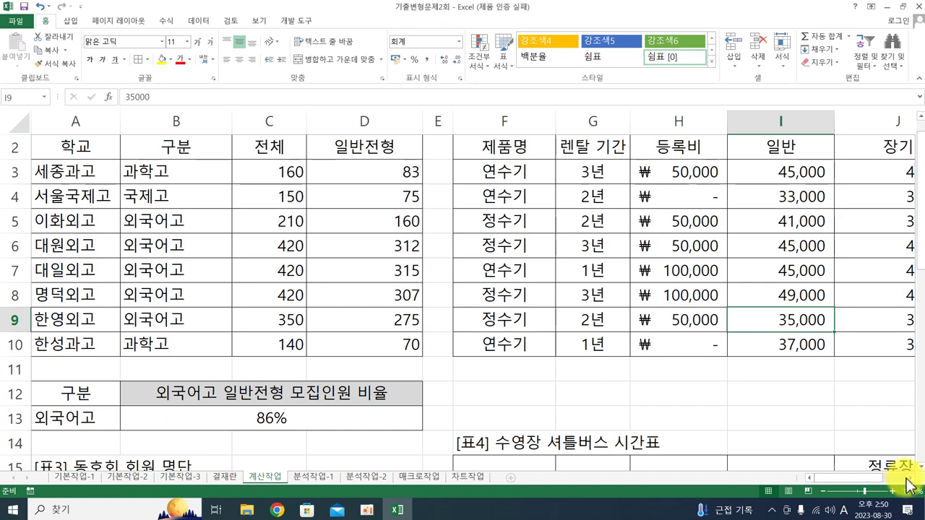
Begin an IF formula in cell K3 under the heading 가격 in table [표2]
{"action": "scroll", "coordinate": [905, 478], "scroll_direction": "right", "scroll_amount": 2}
{"action": "scroll", "coordinate": [761, 386], "scroll_direction": "up", "scroll_amount": 1}
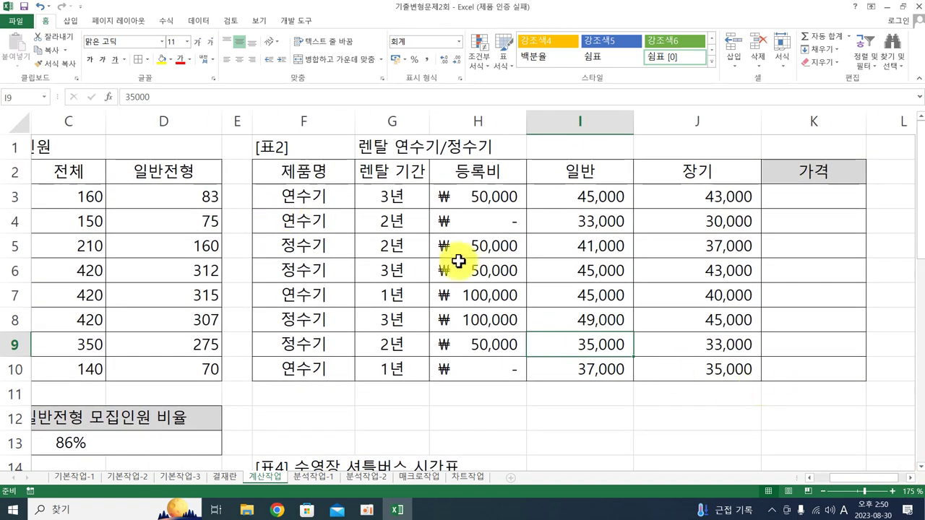
{"action": "left_click", "coordinate": [909, 478]}
{"action": "left_click", "coordinate": [909, 479]}
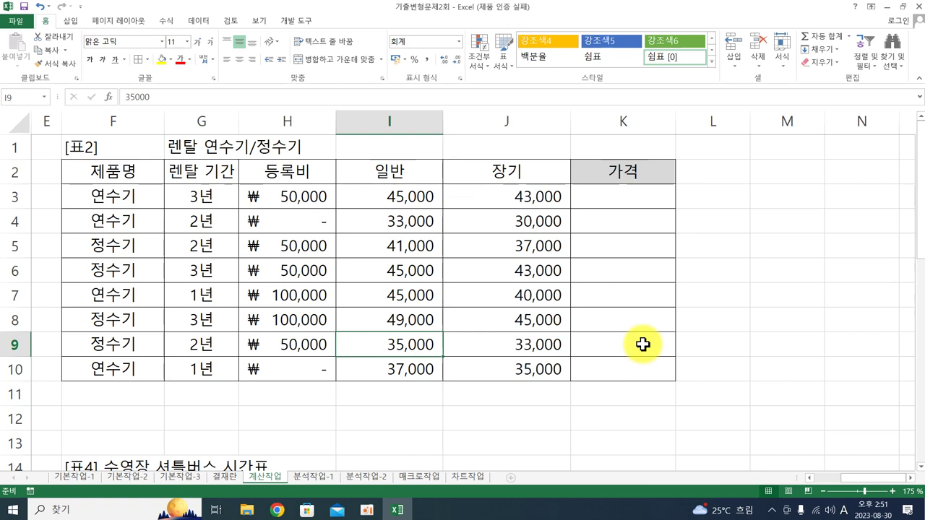
{"action": "type", "text": "="}
{"action": "key", "text": "Escape"}
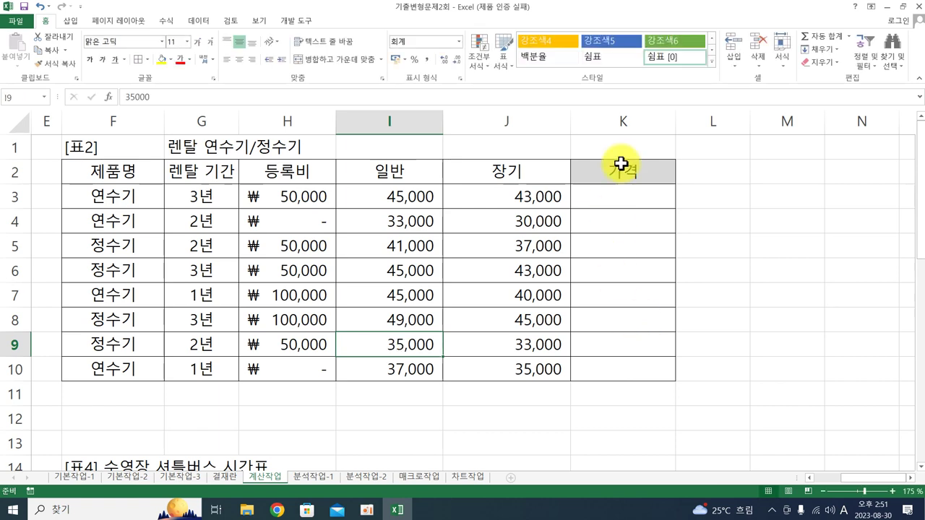
{"action": "left_click", "coordinate": [639, 203]}
{"action": "type", "text": "="}
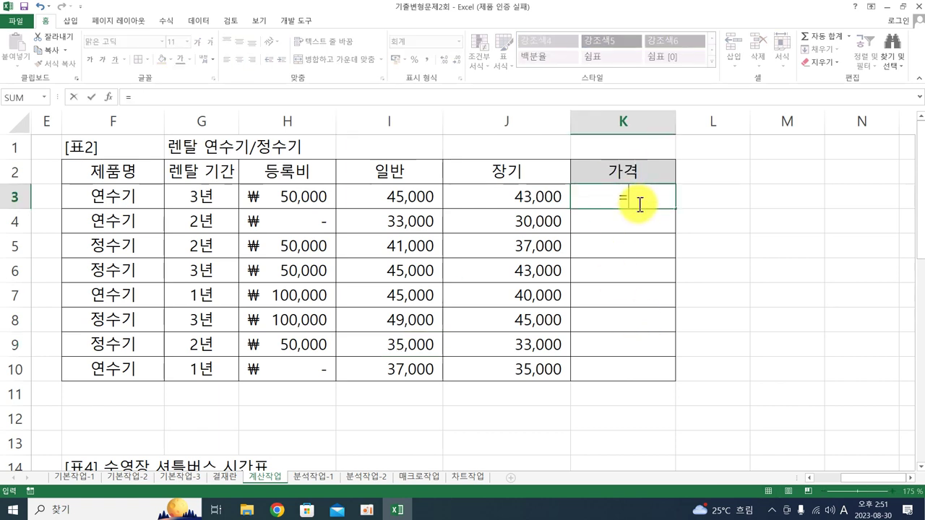
{"action": "type", "text": "if("}
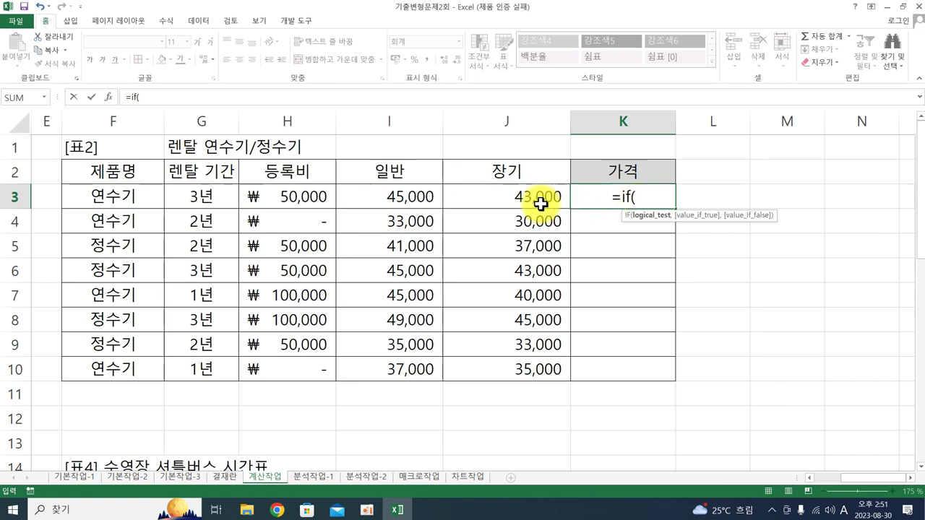
Complete the IF formula in K3 with test G3>=3, returning J3 when true and I3 otherwise
{"action": "left_click", "coordinate": [191, 198]}
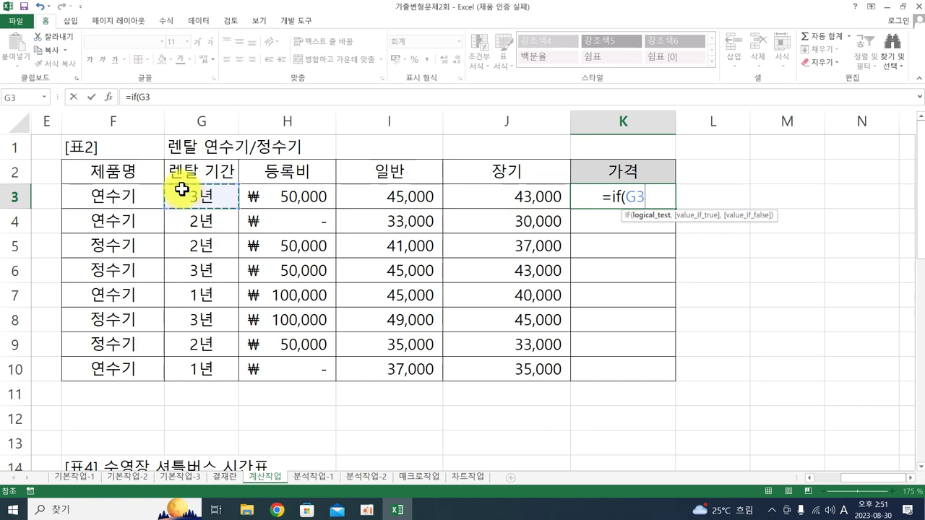
{"action": "type", "text": ">"}
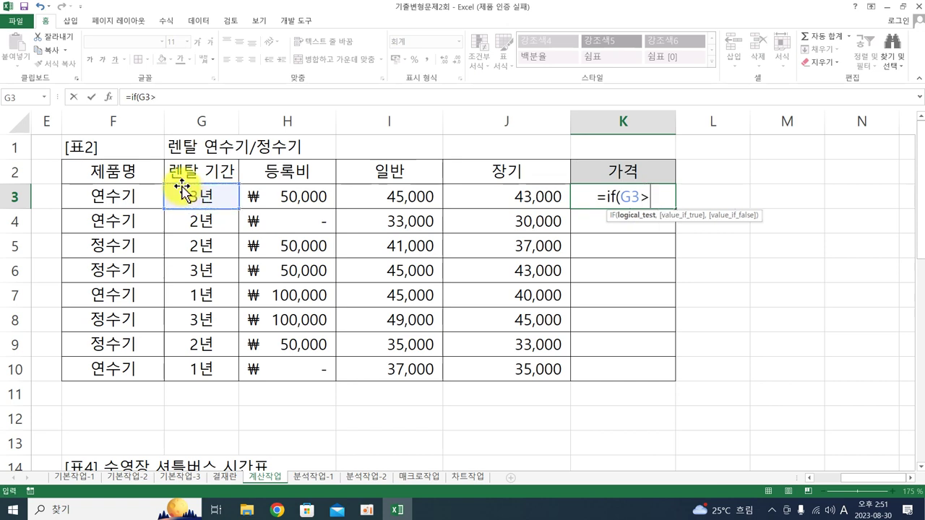
{"action": "type", "text": "=3"}
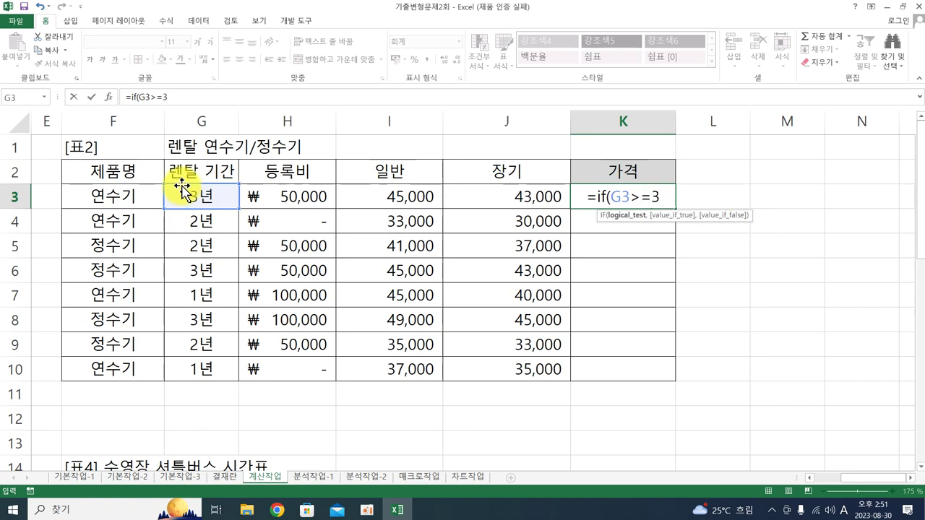
{"action": "type", "text": ","}
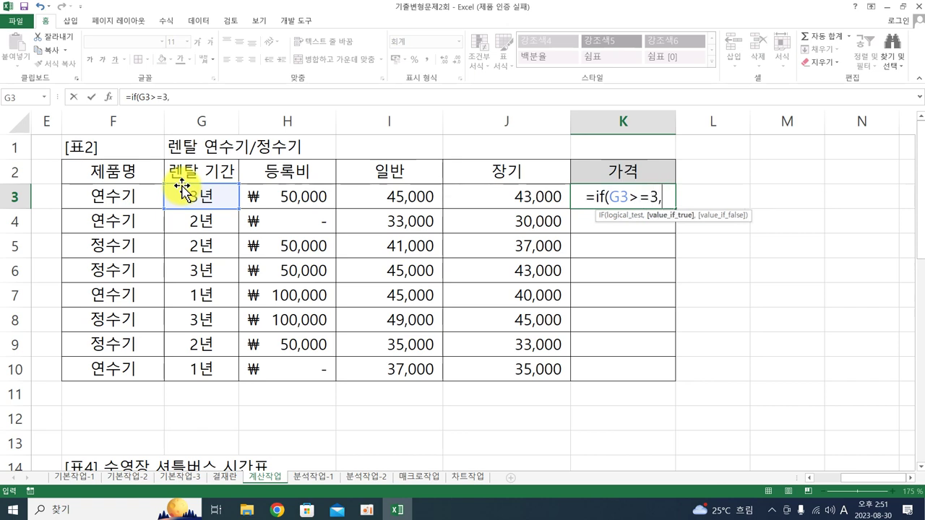
{"action": "left_click", "coordinate": [510, 193]}
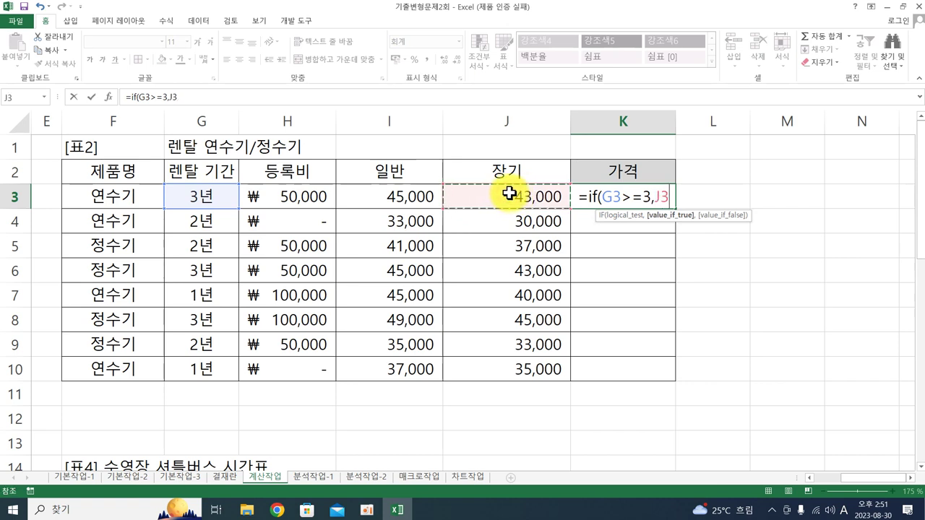
{"action": "type", "text": ","}
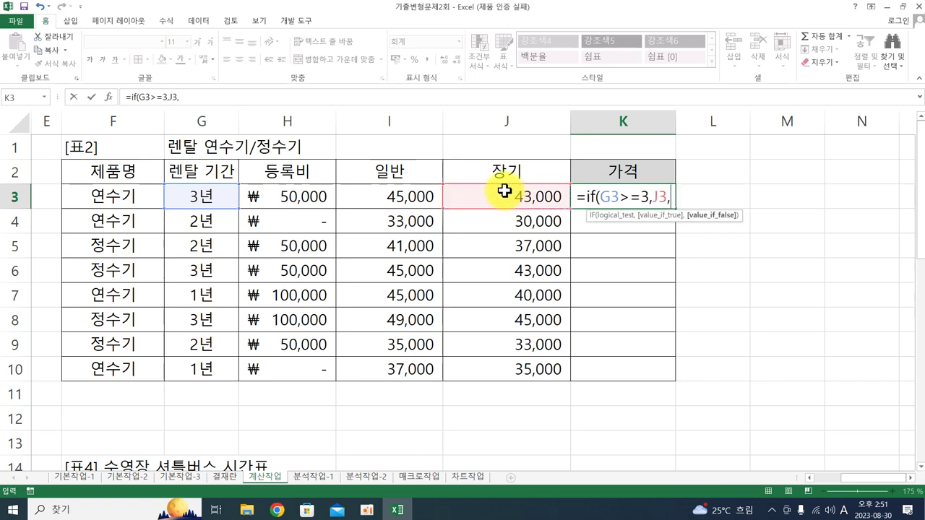
{"action": "left_click", "coordinate": [399, 200]}
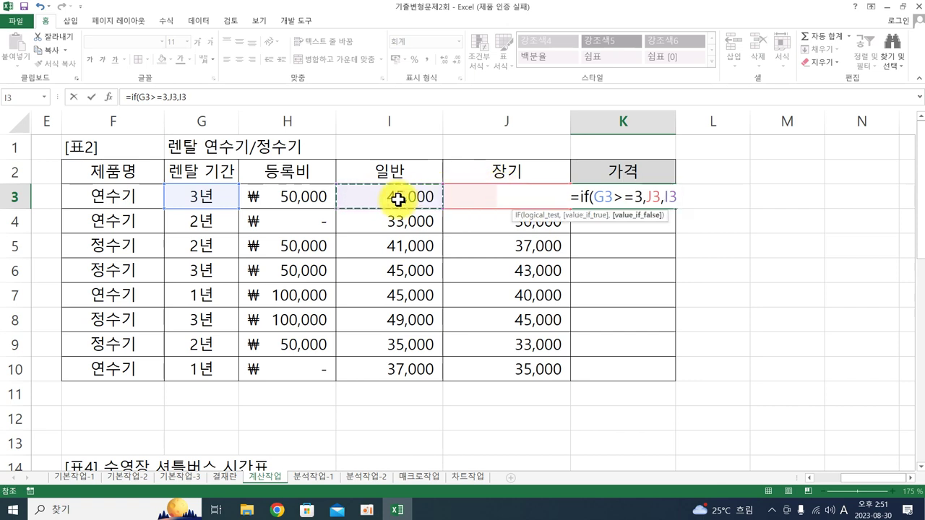
{"action": "type", "text": ")"}
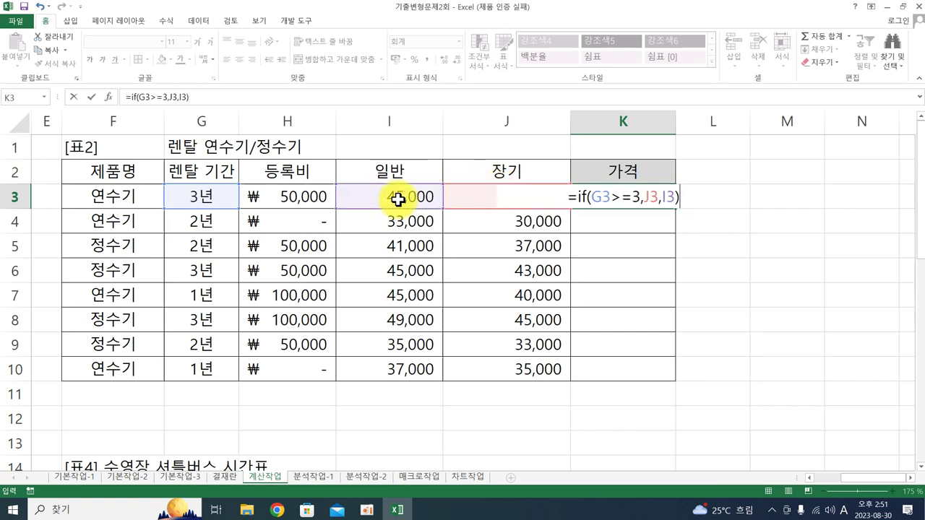
{"action": "key", "text": "Return"}
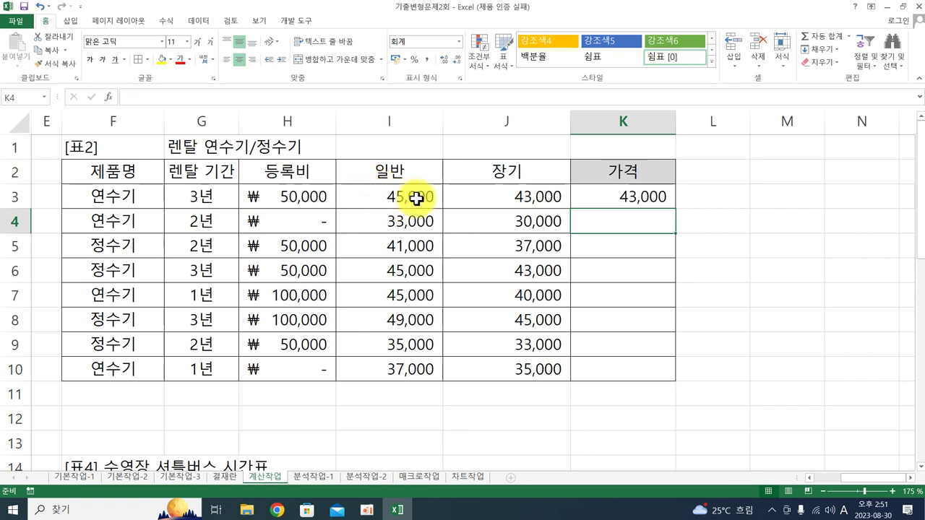
Extend the formula in K3 to =H3+12*IF(G3>=3,J3,I3) and fill it down through K10
{"action": "left_click", "coordinate": [647, 198]}
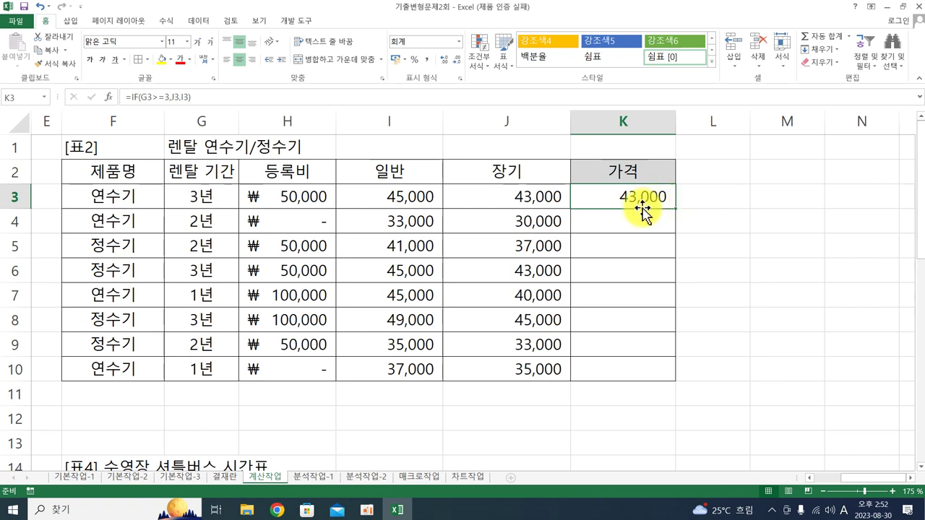
{"action": "double_click", "coordinate": [585, 198]}
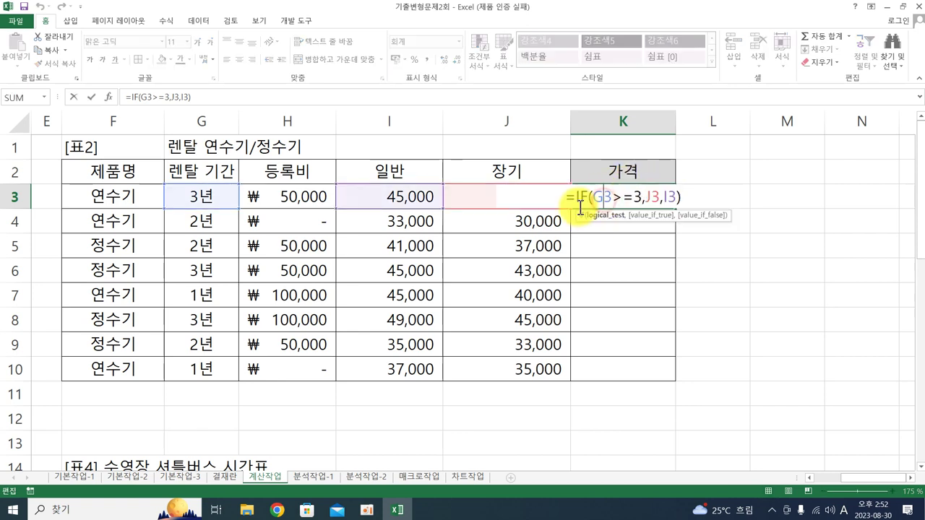
{"action": "left_click", "coordinate": [574, 199]}
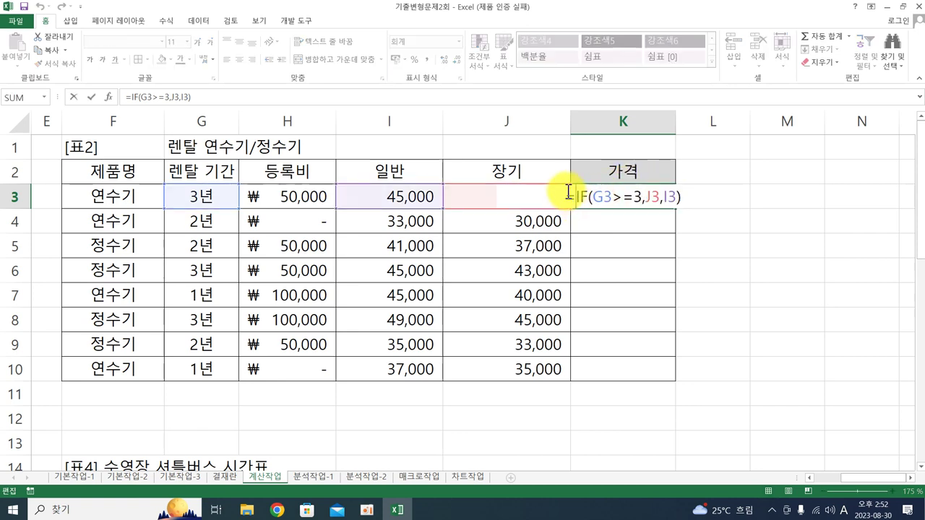
{"action": "left_click", "coordinate": [298, 200]}
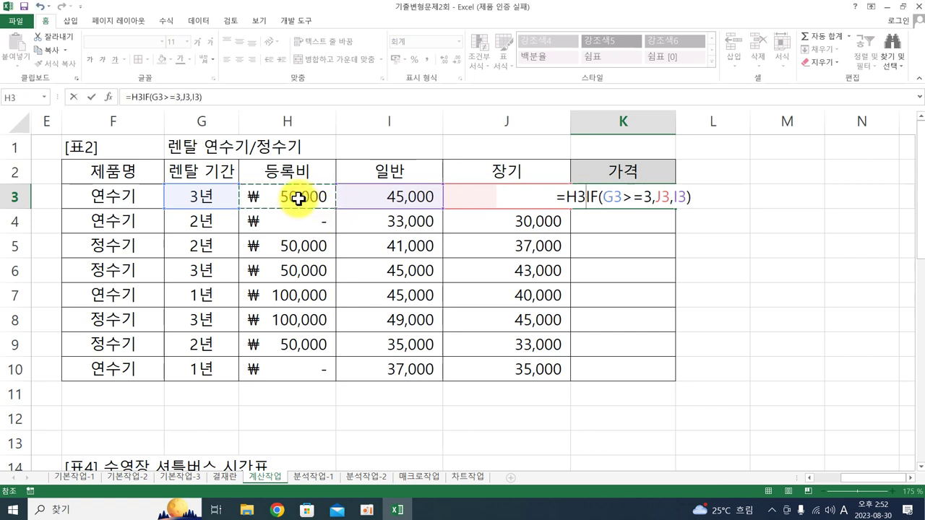
{"action": "type", "text": "+12"}
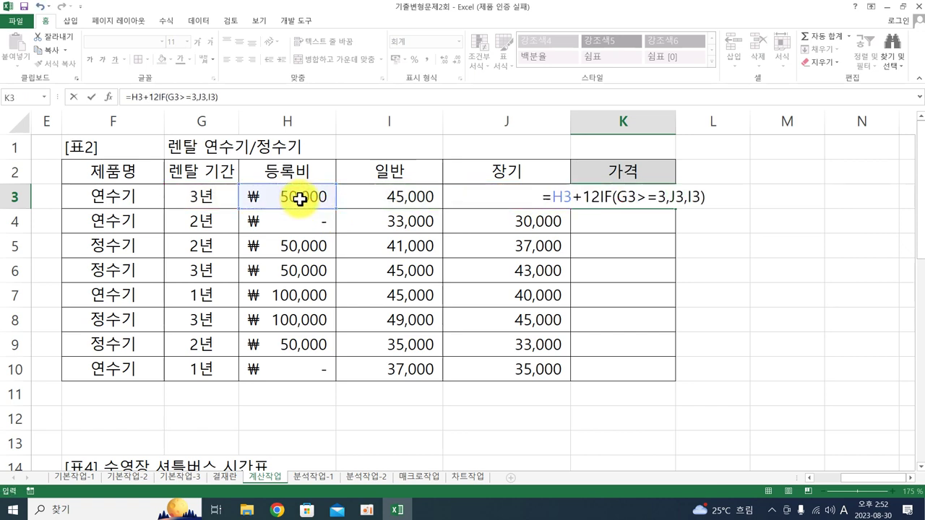
{"action": "type", "text": "*"}
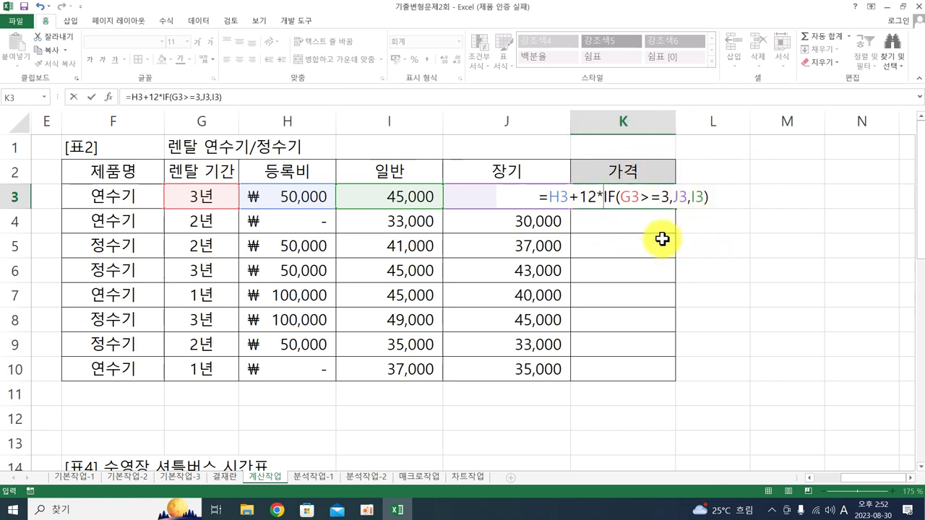
{"action": "key", "text": "Return"}
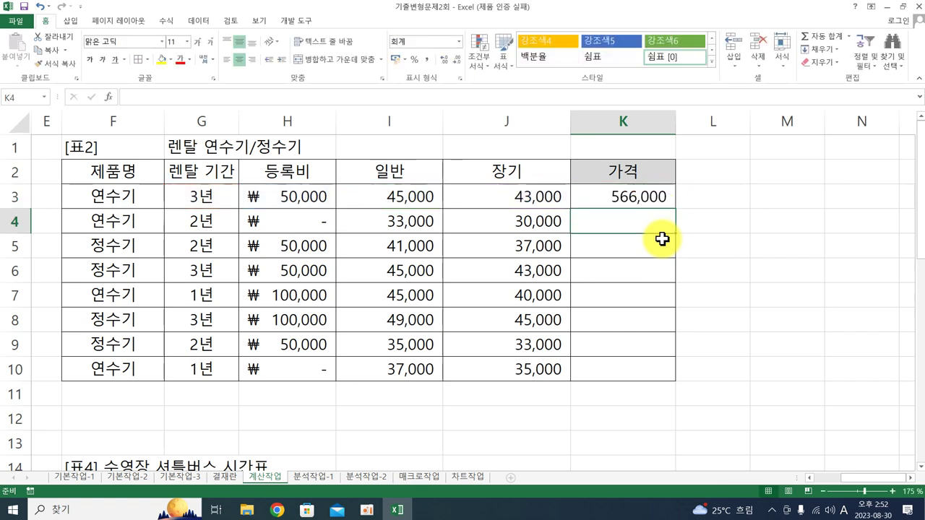
{"action": "left_click", "coordinate": [641, 200]}
{"action": "left_click_drag", "start_coordinate": [675, 209], "coordinate": [647, 372]}
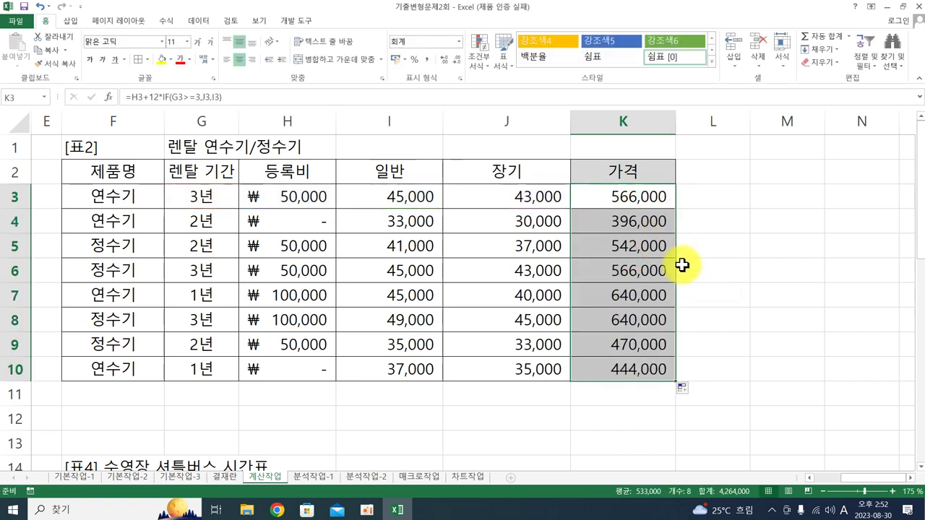
Review the IF portion of the 가격 formula in cell K3 and leave it as is
{"action": "double_click", "coordinate": [641, 195]}
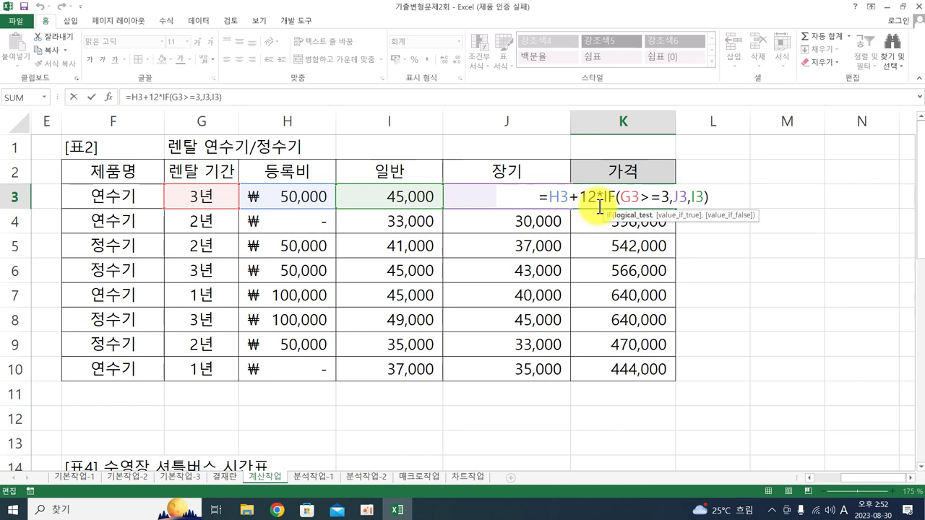
{"action": "left_click_drag", "start_coordinate": [604, 197], "coordinate": [710, 203]}
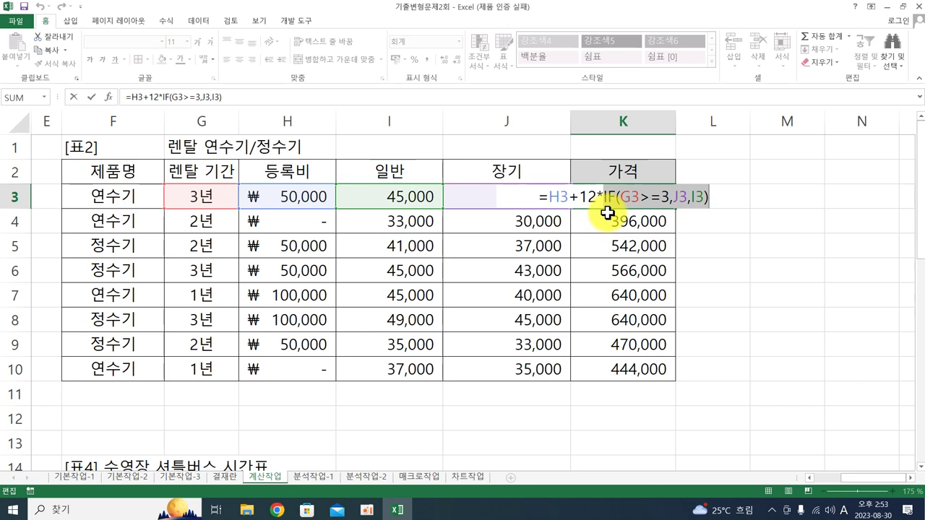
{"action": "left_click", "coordinate": [714, 199]}
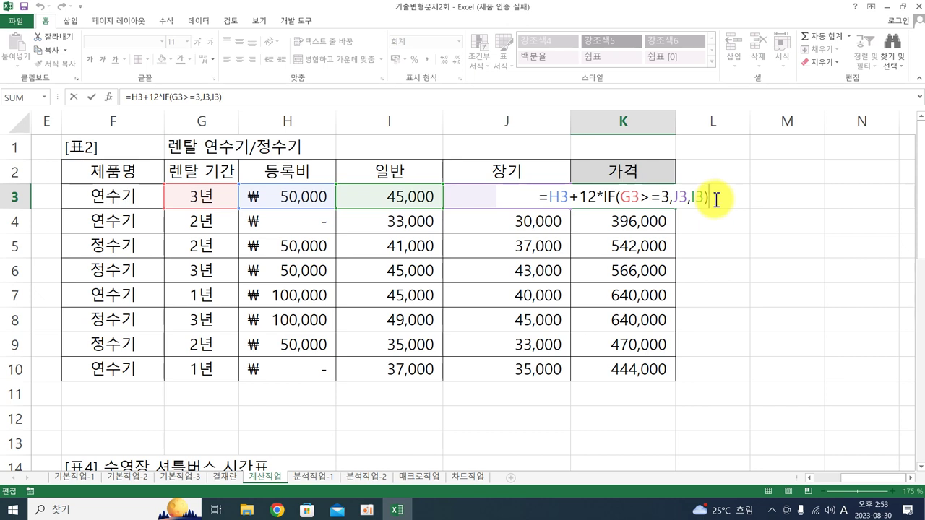
{"action": "key", "text": "Return"}
{"action": "left_click", "coordinate": [799, 340]}
Begin a DATE formula in D17 under 생년월일 in [표3], with MID(B17,1,2) as the year argument
{"action": "scroll", "coordinate": [681, 305], "scroll_direction": "down", "scroll_amount": 4}
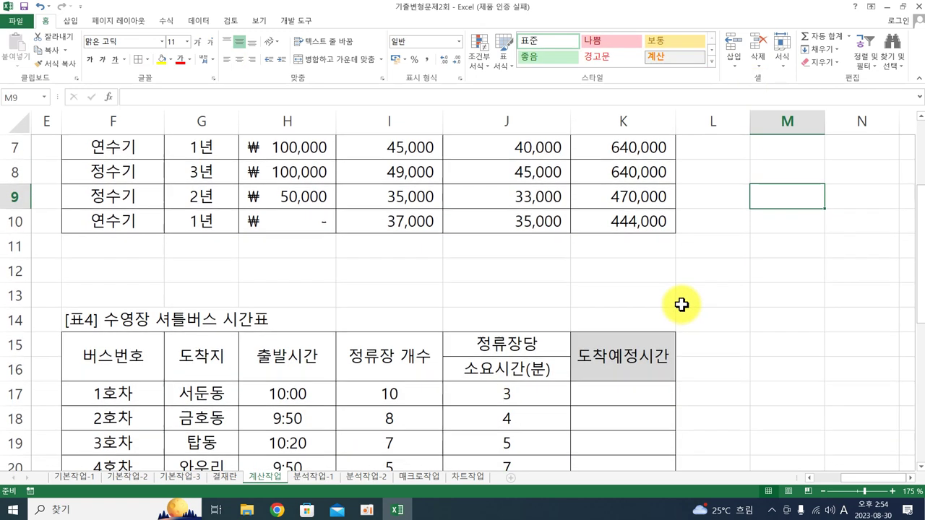
{"action": "scroll", "coordinate": [822, 477], "scroll_direction": "left", "scroll_amount": 4}
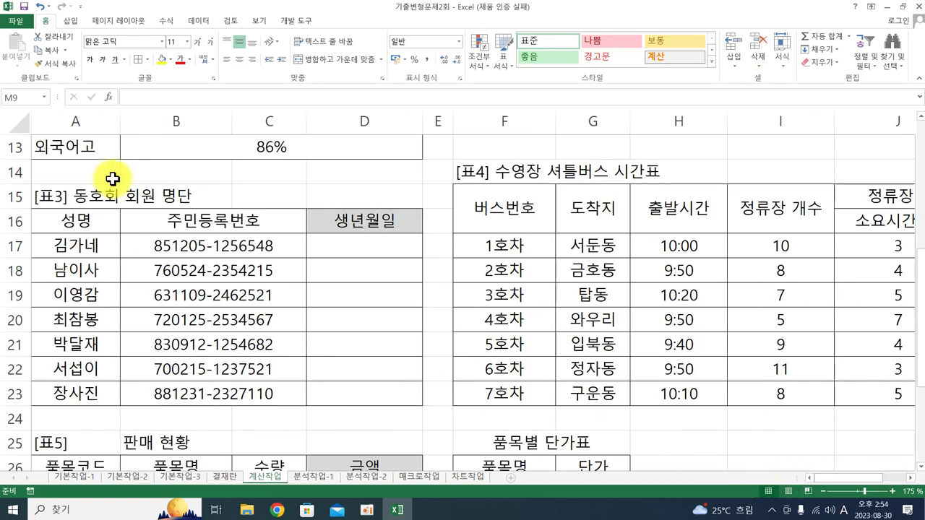
{"action": "left_click", "coordinate": [330, 246]}
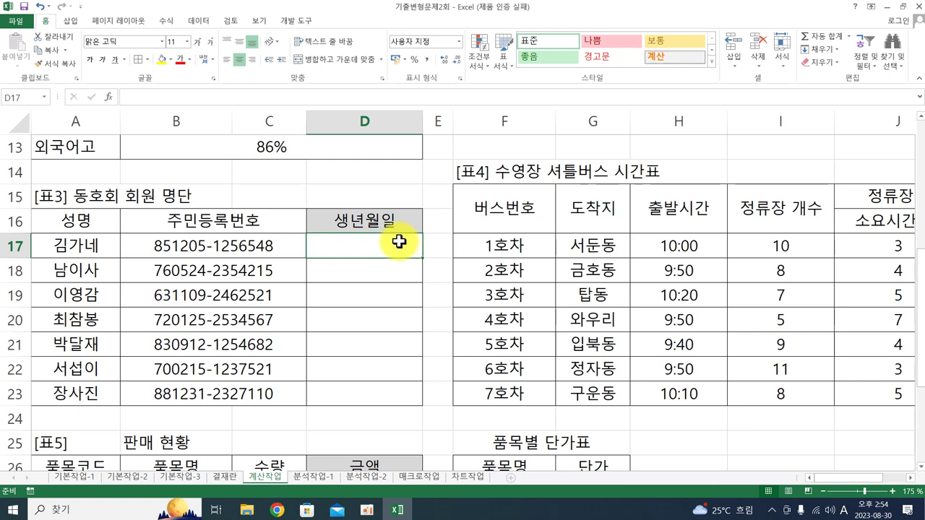
{"action": "type", "text": "=d"}
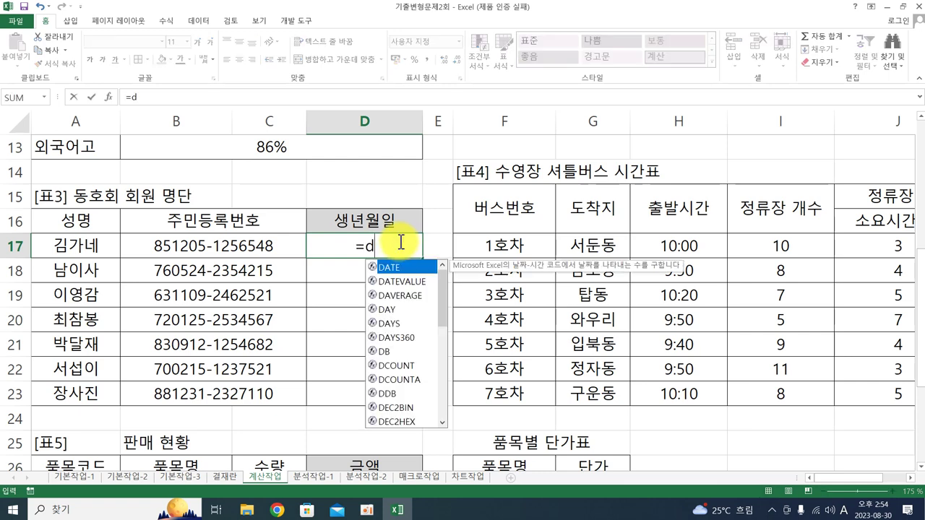
{"action": "type", "text": "ate("}
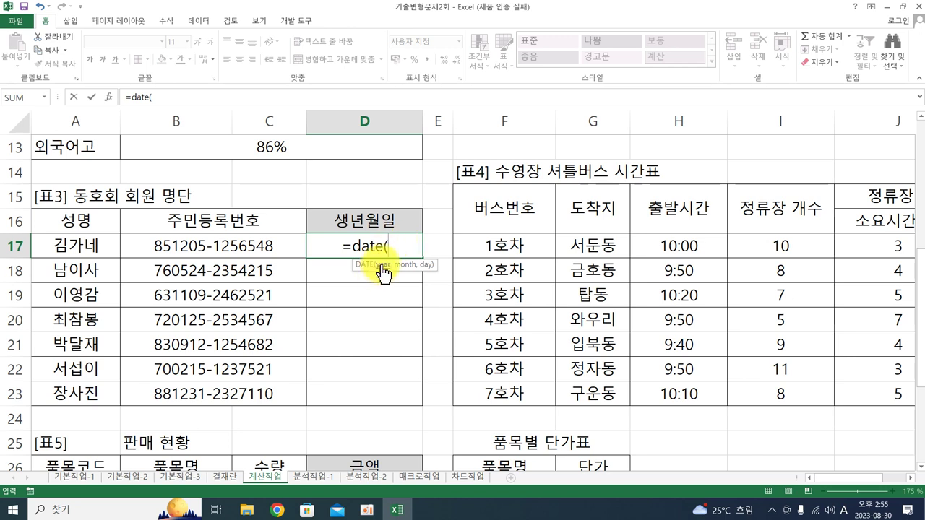
{"action": "type", "text": "mi"}
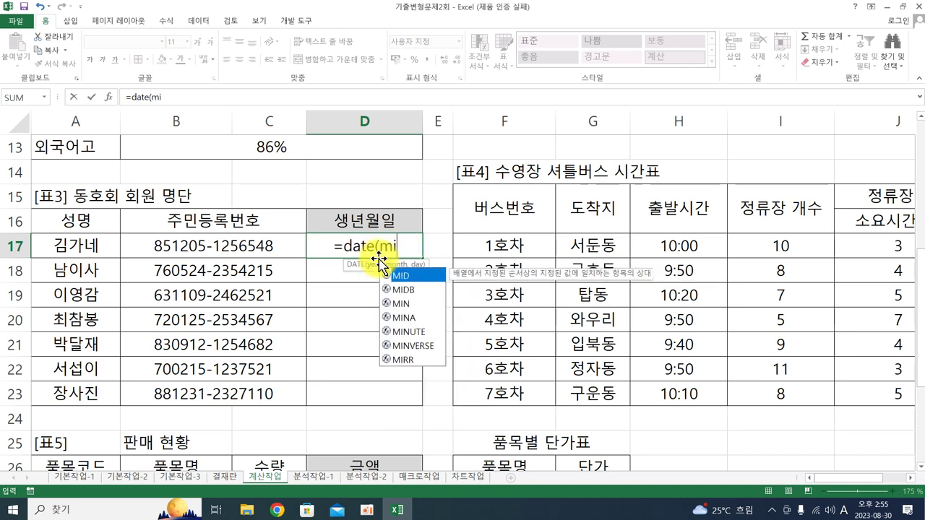
{"action": "type", "text": "d("}
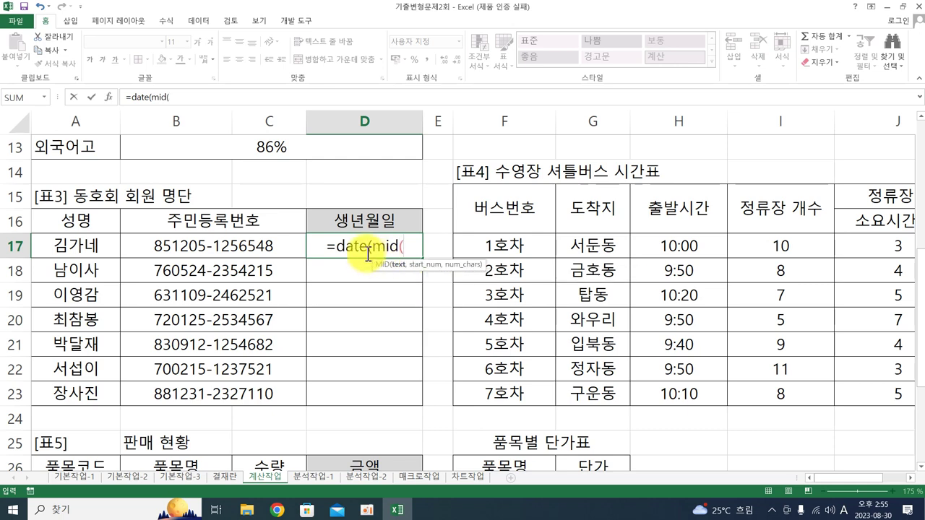
{"action": "left_click", "coordinate": [182, 240]}
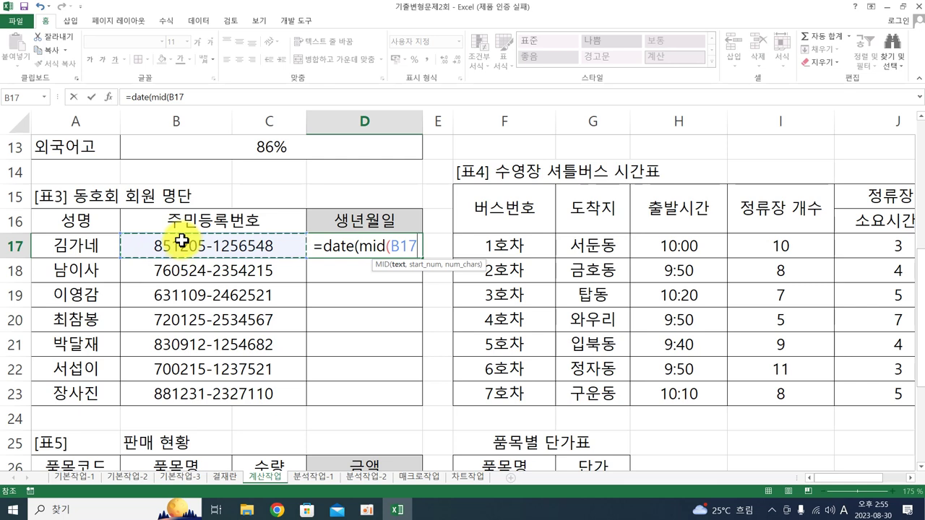
{"action": "type", "text": ","}
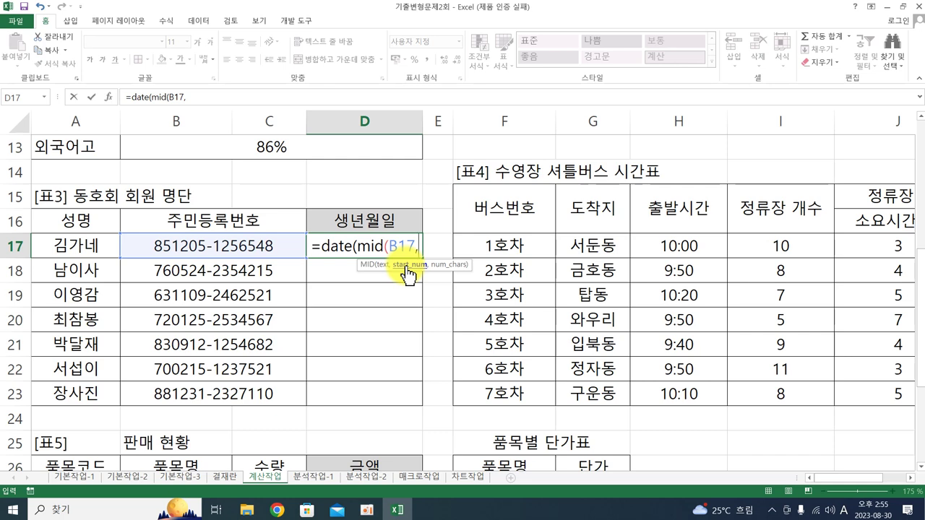
{"action": "type", "text": "1,2)"}
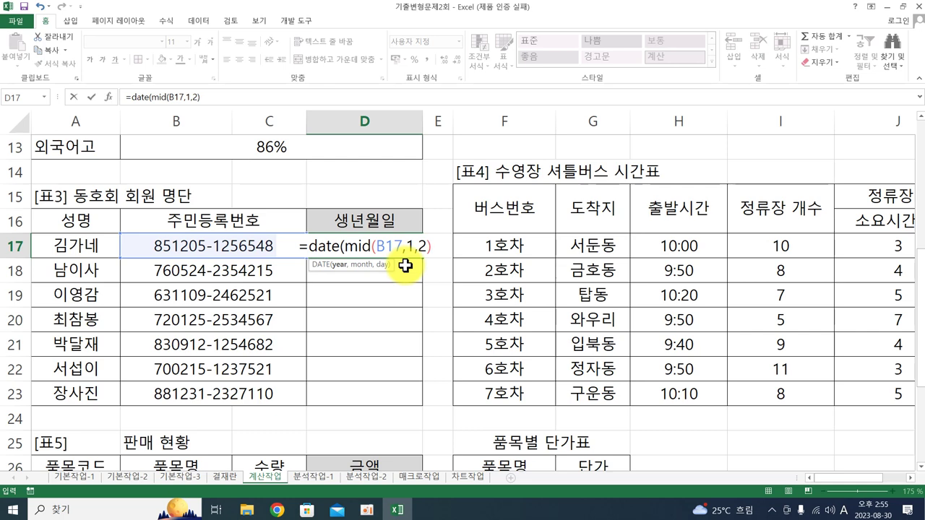
Add MID(B17,3,2) as the month argument of the DATE formula in D17
{"action": "type", "text": ","}
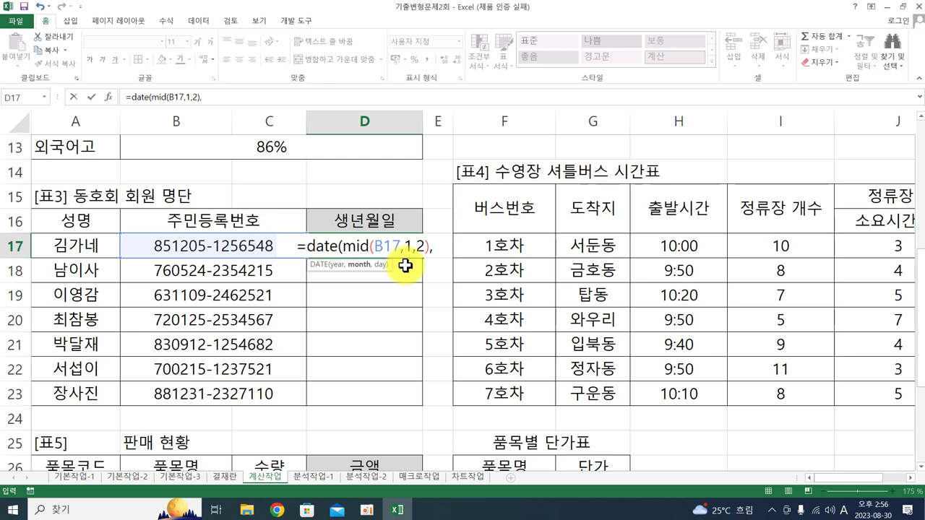
{"action": "type", "text": "mid("}
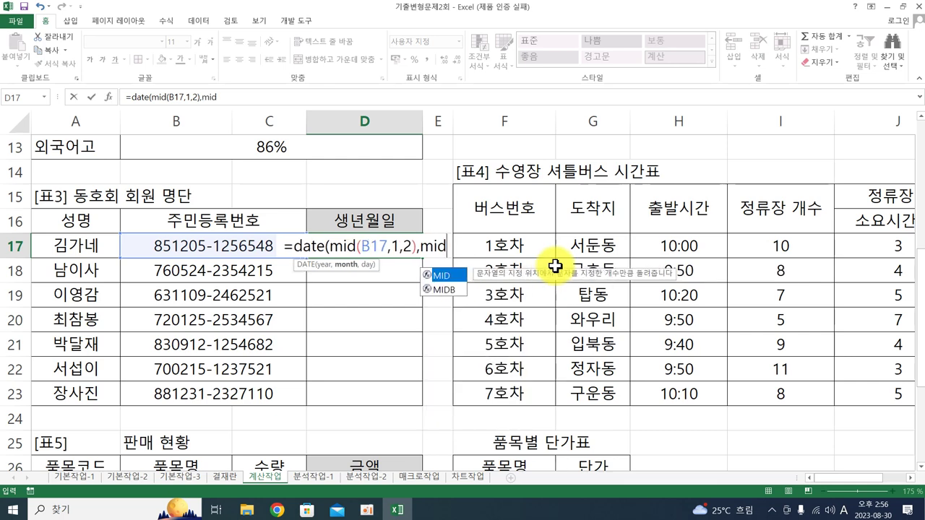
{"action": "left_click", "coordinate": [203, 249]}
{"action": "type", "text": ","}
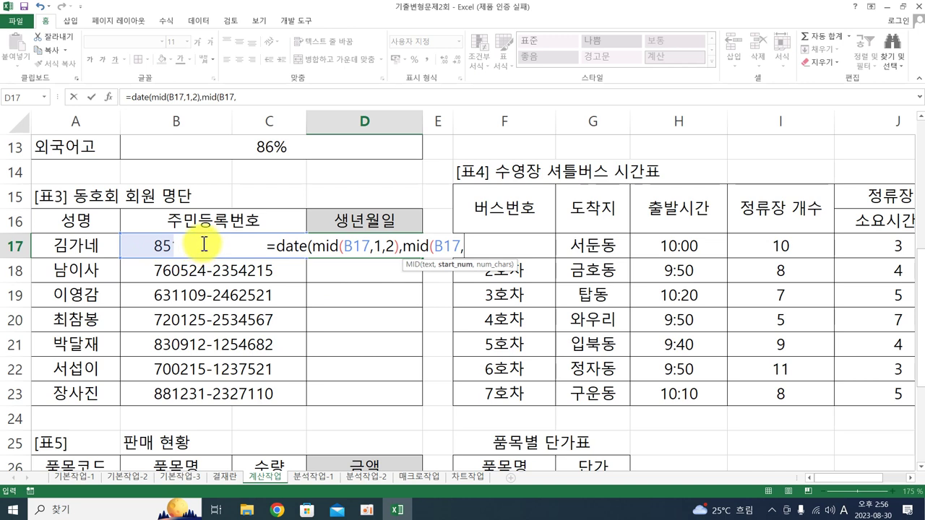
{"action": "type", "text": "3,2"}
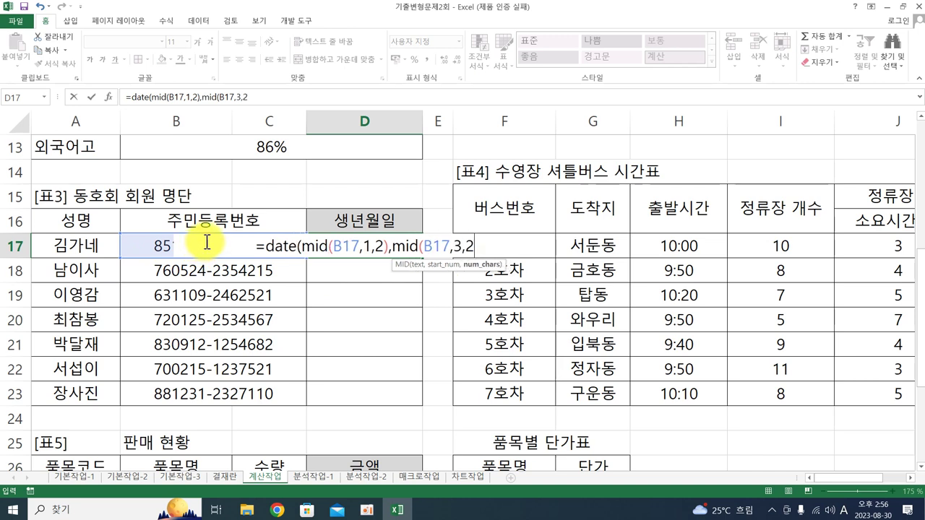
{"action": "type", "text": "),"}
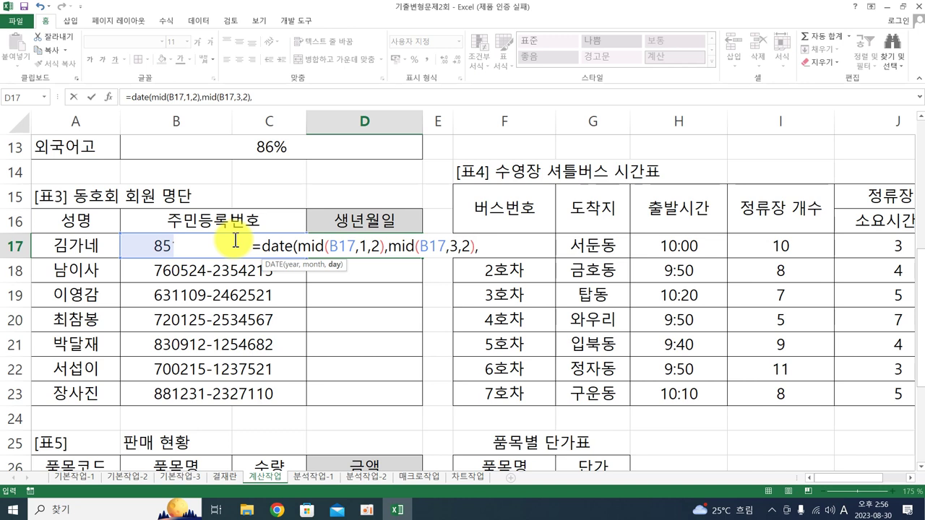
Complete the DATE formula in D17 with MID(B17,5,2) as the day argument and fill it down through D23
{"action": "type", "text": "mid("}
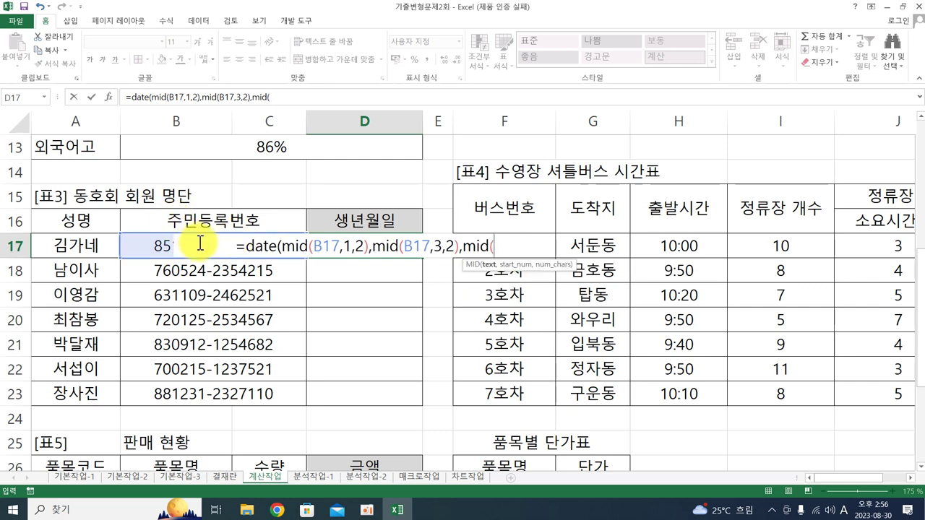
{"action": "left_click", "coordinate": [150, 246]}
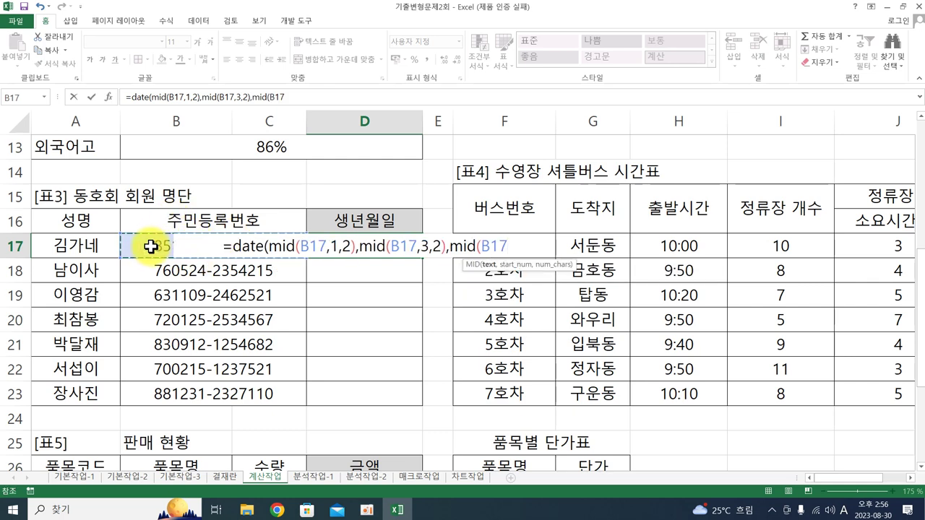
{"action": "type", "text": ",5,"}
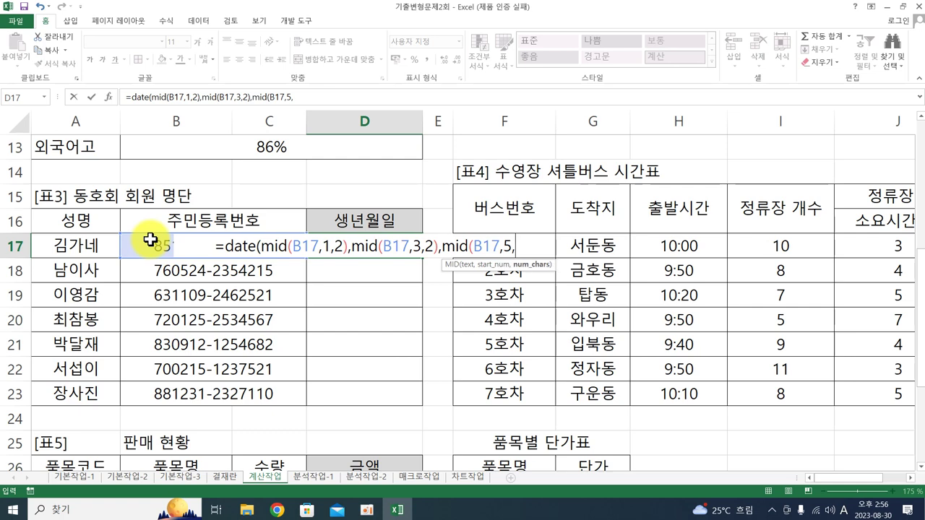
{"action": "type", "text": "2)"}
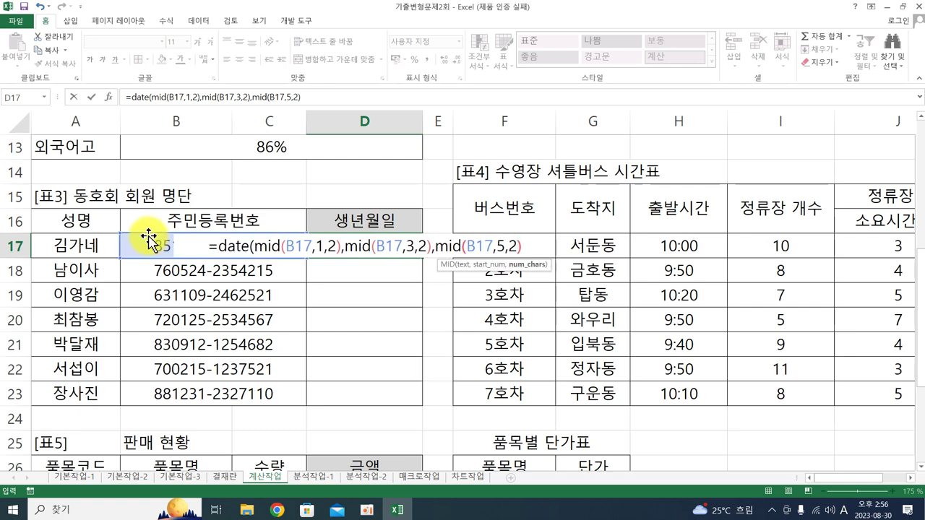
{"action": "type", "text": ")"}
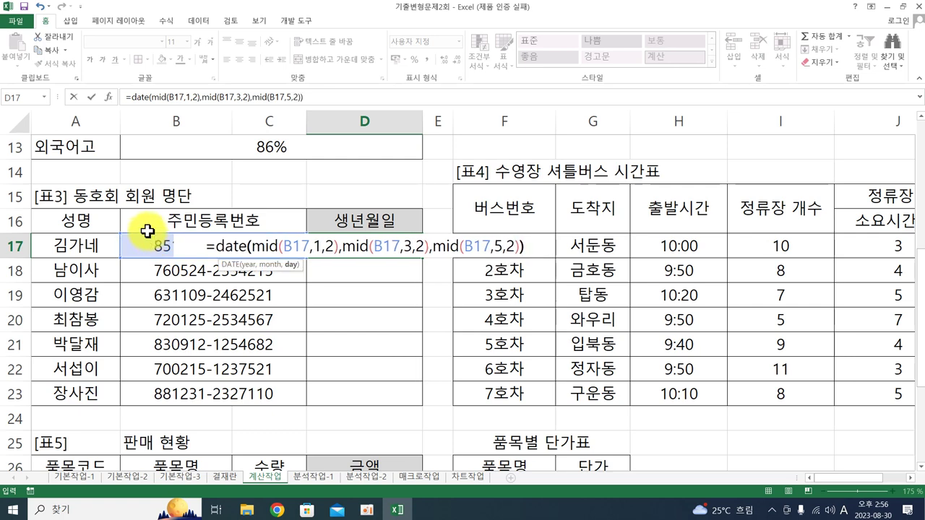
{"action": "key", "text": "Return"}
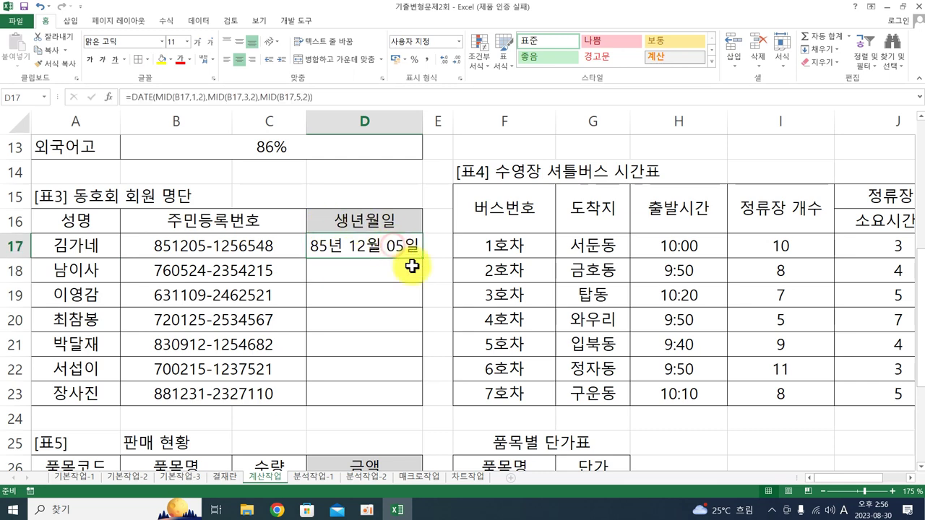
{"action": "left_click_drag", "start_coordinate": [423, 256], "coordinate": [424, 405]}
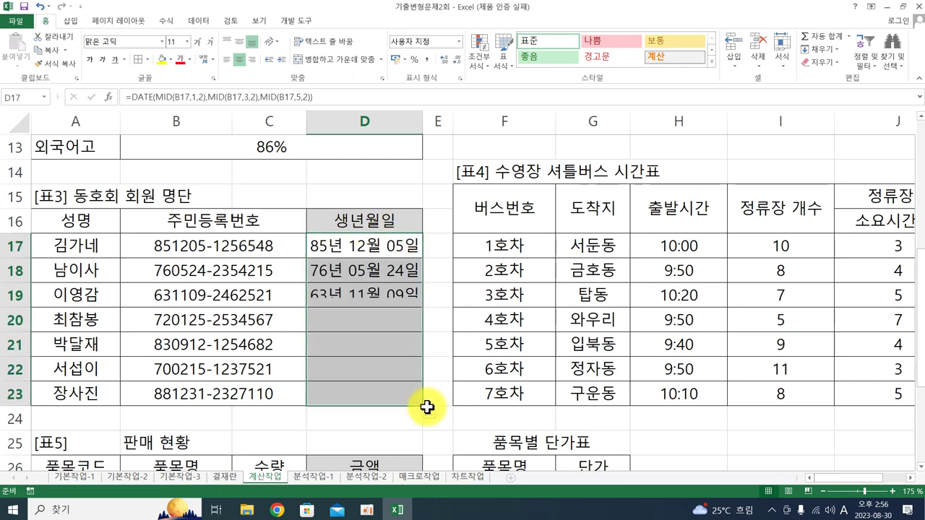
Review the DATE and MID arguments of the 생년월일 formula in D17 and leave it as is
{"action": "double_click", "coordinate": [407, 245]}
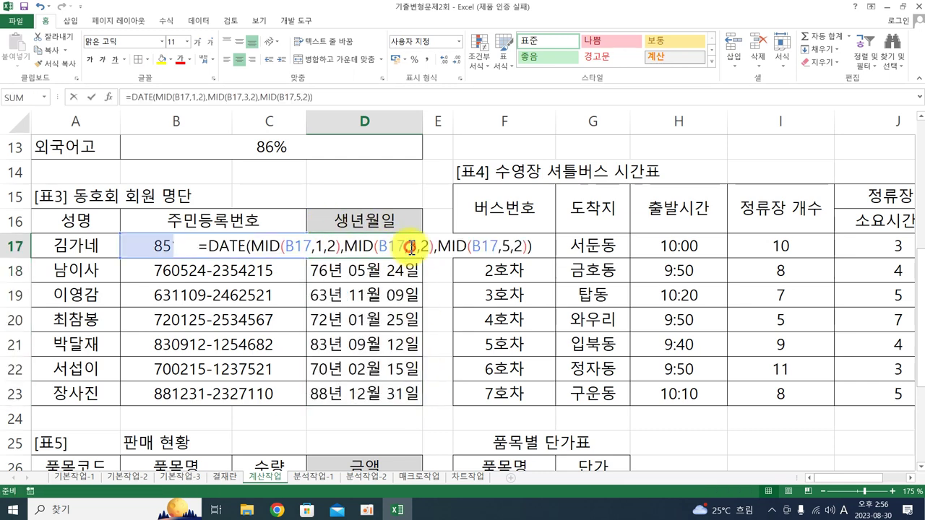
{"action": "left_click", "coordinate": [540, 246]}
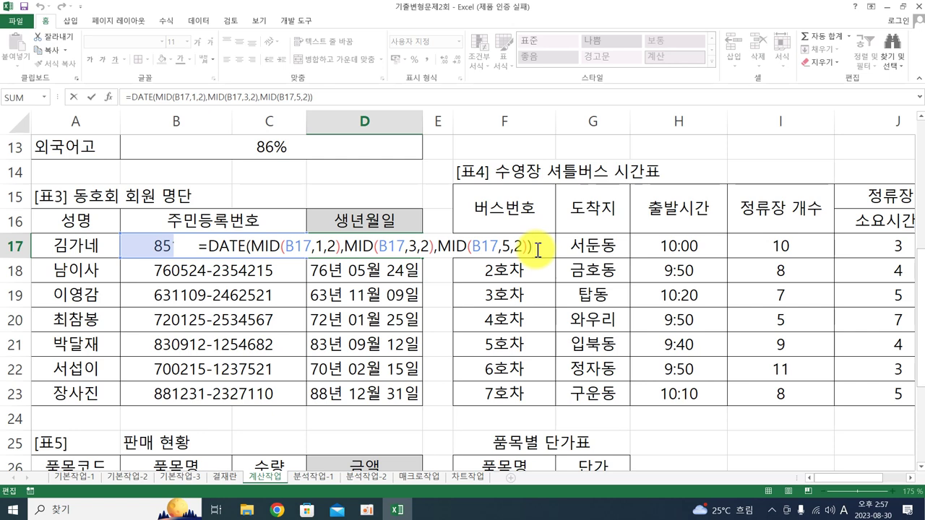
{"action": "key", "text": "Return"}
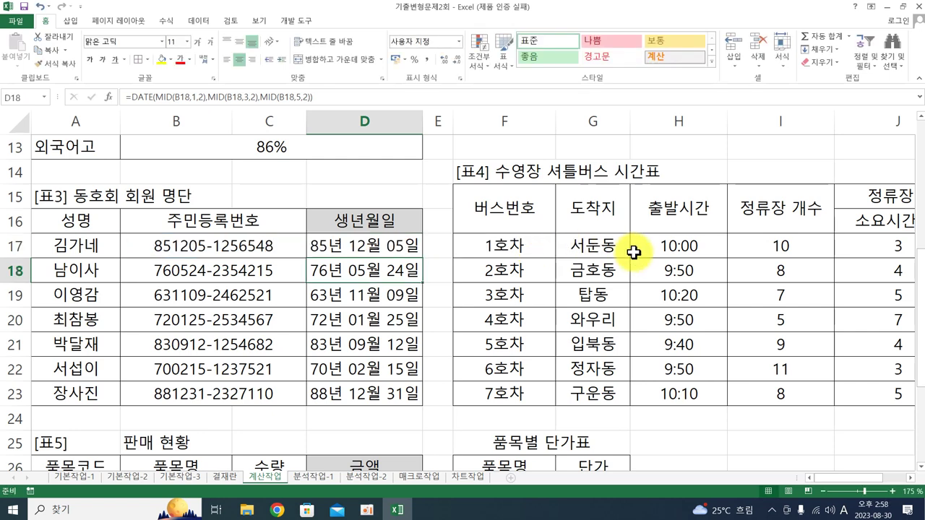
Begin a TIME formula in K17 under 도착예정시간 in [표4], with HOUR(H17) as the hour argument
{"action": "left_click", "coordinate": [690, 318]}
{"action": "scroll", "coordinate": [914, 479], "scroll_direction": "right", "scroll_amount": 3}
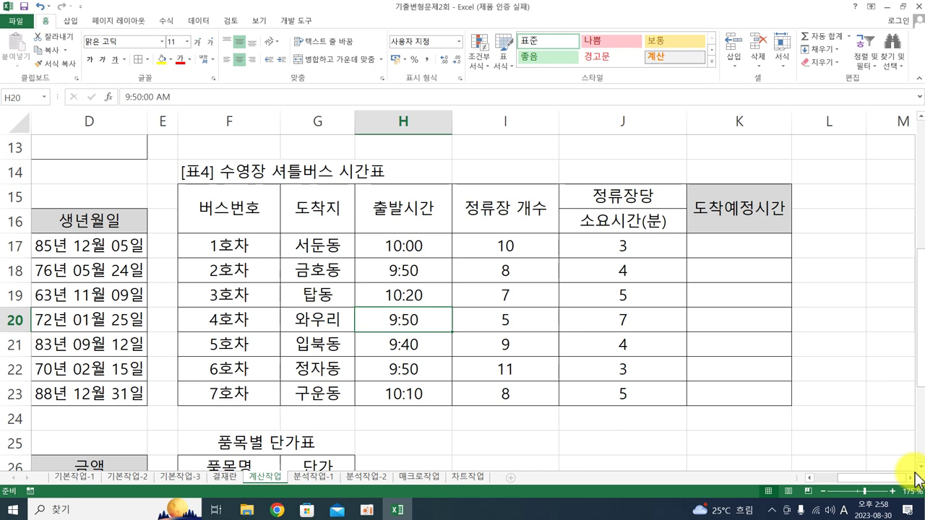
{"action": "left_click", "coordinate": [759, 241]}
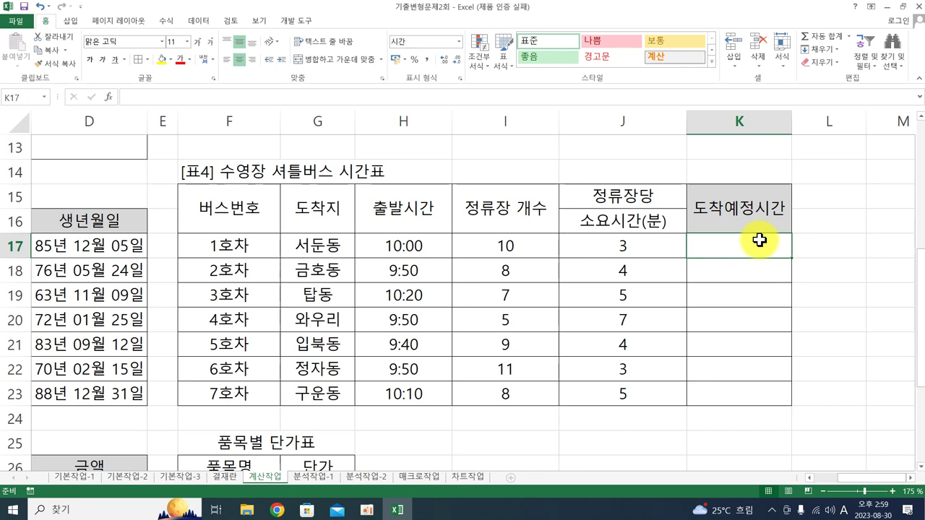
{"action": "type", "text": "=time("}
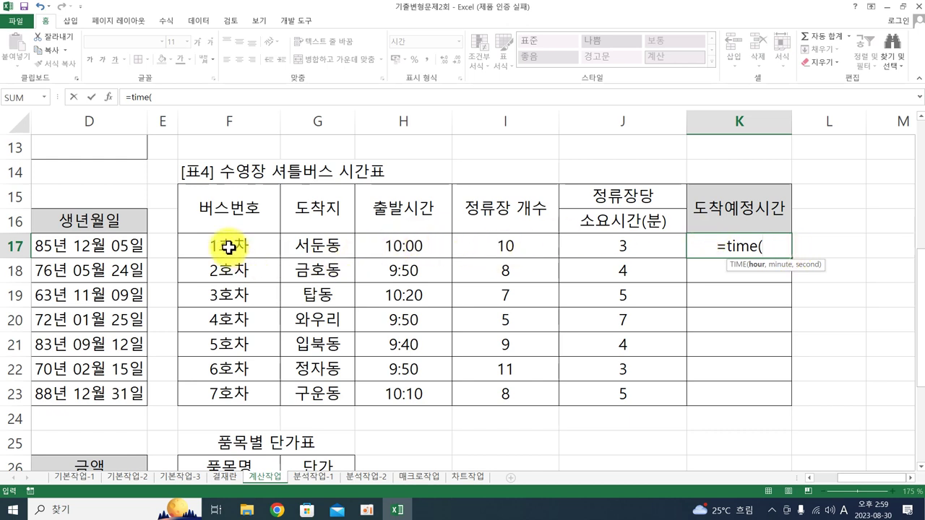
{"action": "type", "text": "hou"}
{"action": "key", "text": "Tab"}
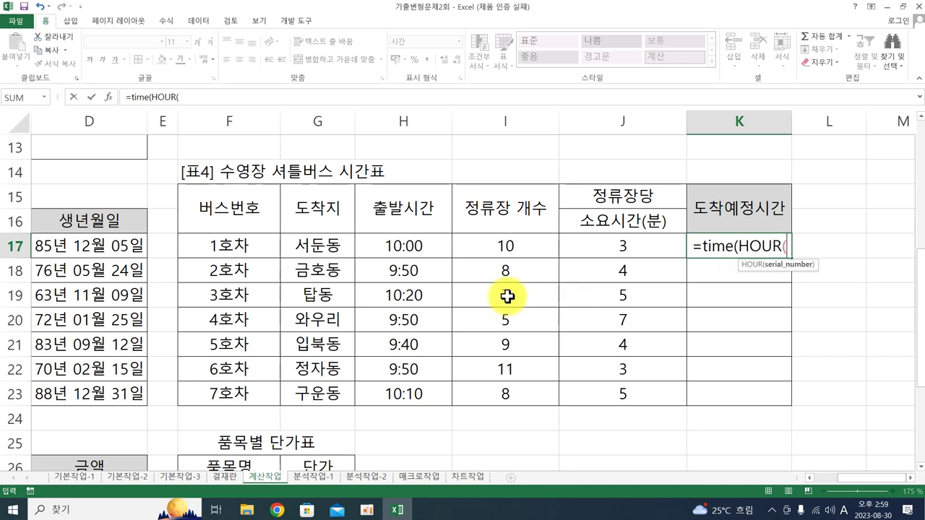
{"action": "left_click", "coordinate": [385, 247]}
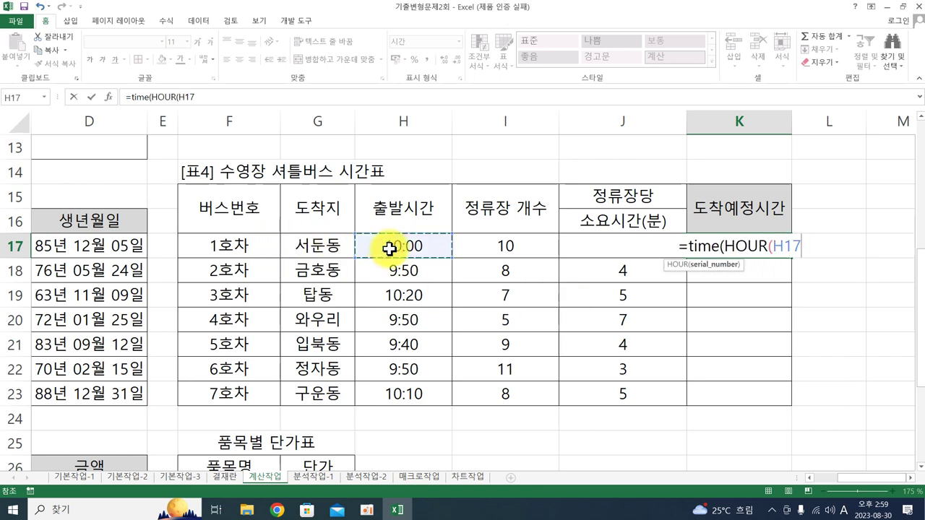
{"action": "type", "text": ")"}
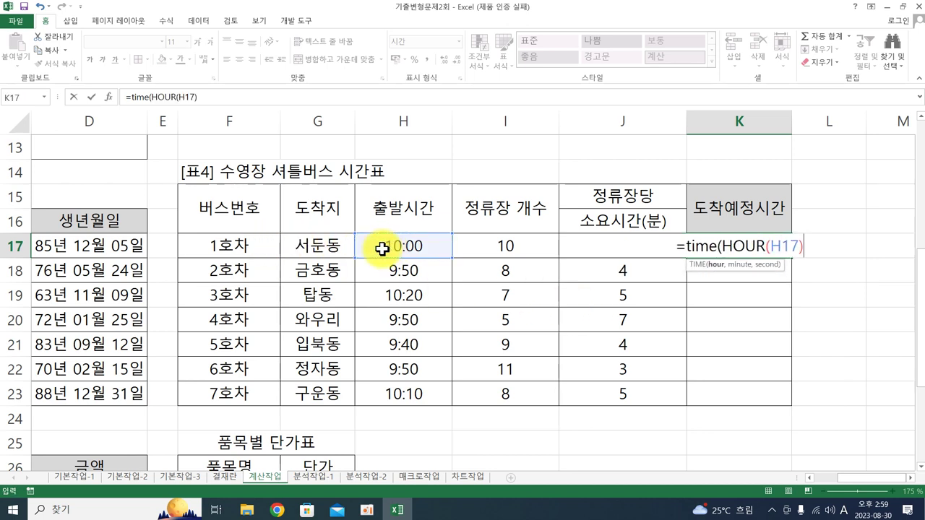
Add MINUTE(H17) as the start of the minute argument in the K17 TIME formula
{"action": "type", "text": ","}
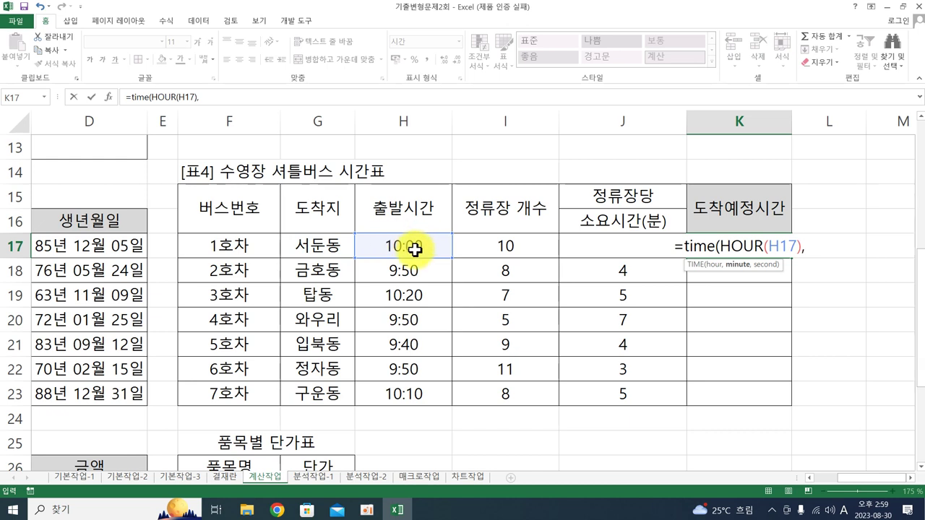
{"action": "type", "text": "minu"}
{"action": "key", "text": "Tab"}
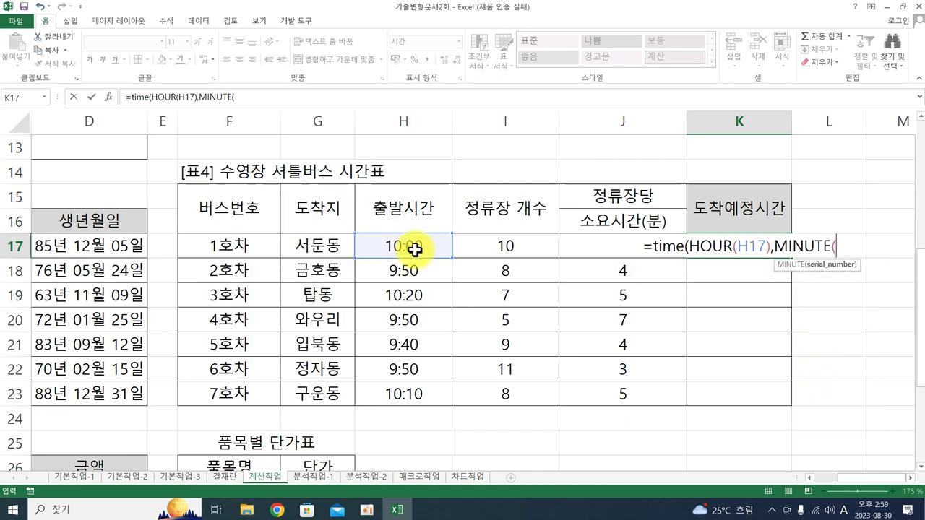
{"action": "left_click", "coordinate": [406, 248]}
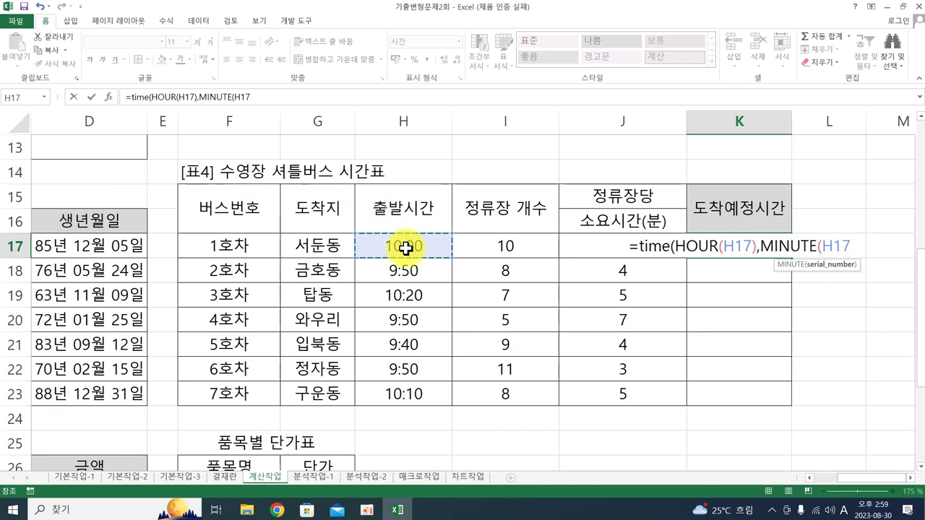
{"action": "type", "text": ")"}
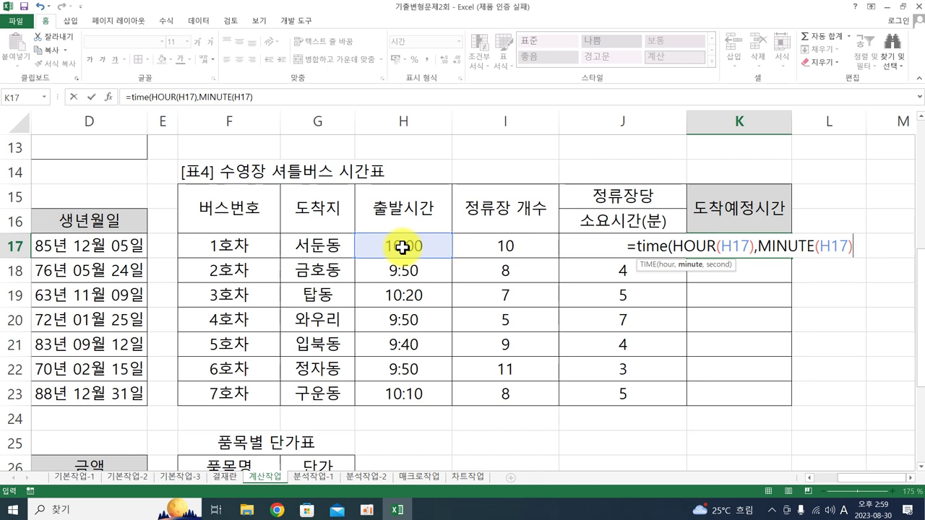
Add the travel time I17*J17 to MINUTE(H17) in the minute argument of the K17 formula
{"action": "type", "text": "+"}
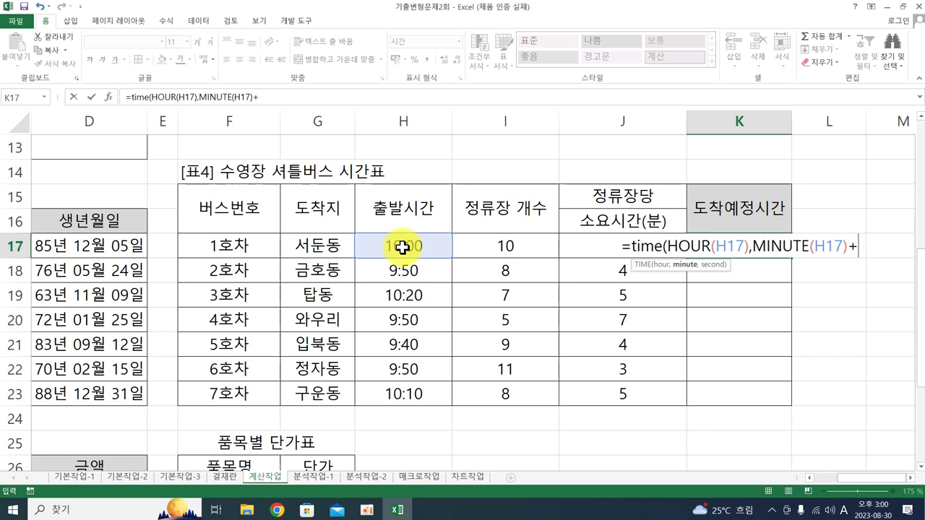
{"action": "left_click", "coordinate": [491, 249]}
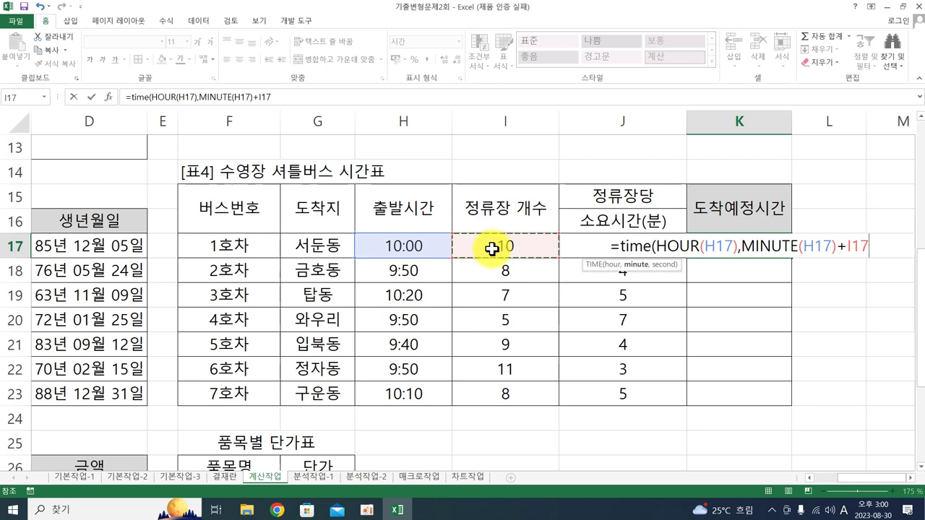
{"action": "type", "text": "*"}
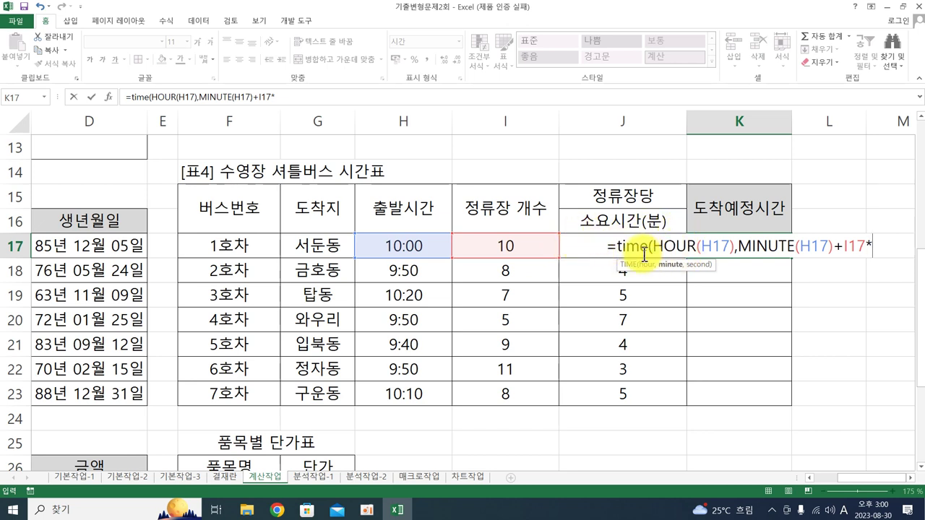
{"action": "left_click", "coordinate": [586, 225]}
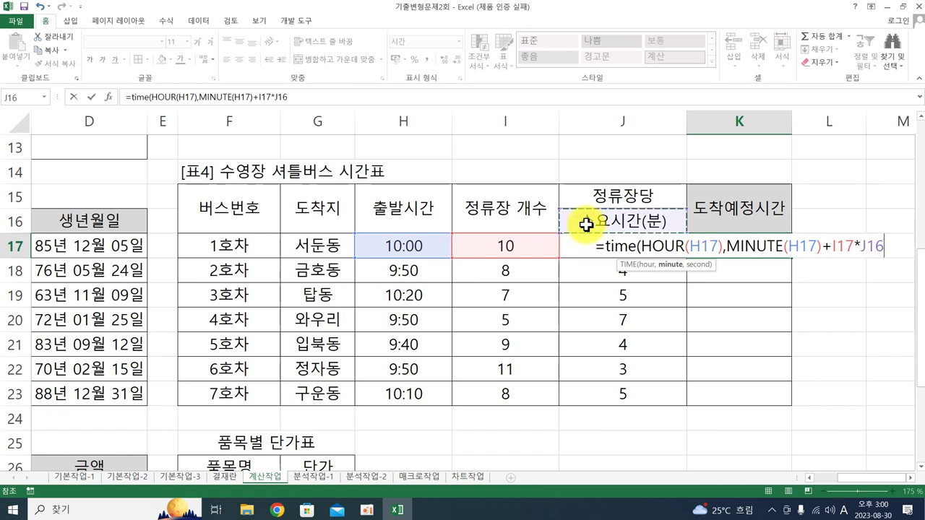
{"action": "key", "text": "Down"}
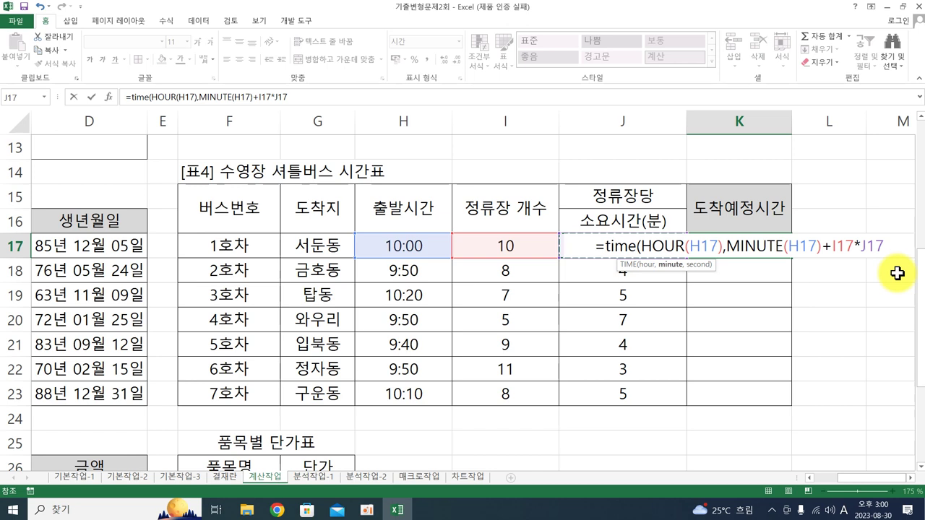
Complete the TIME formula in K17 with 0 as the second argument and fill it down through K23
{"action": "type", "text": ","}
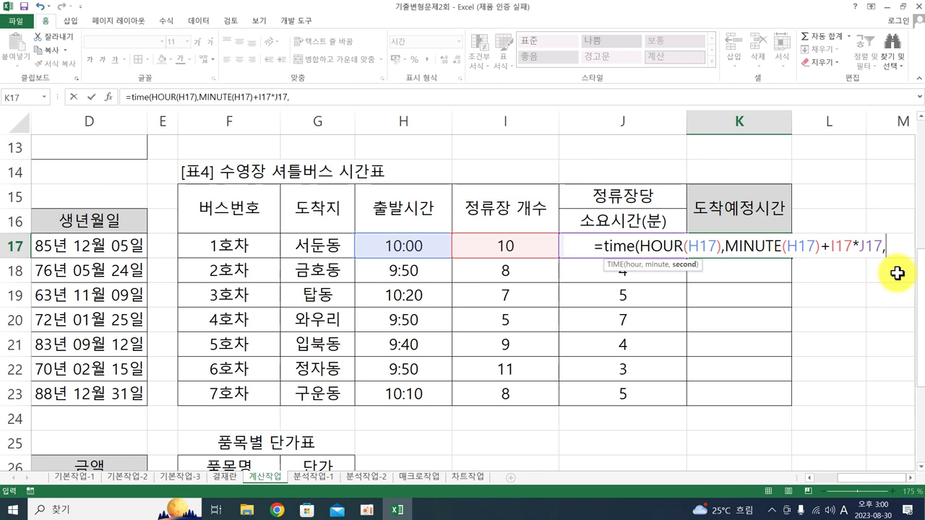
{"action": "type", "text": "0"}
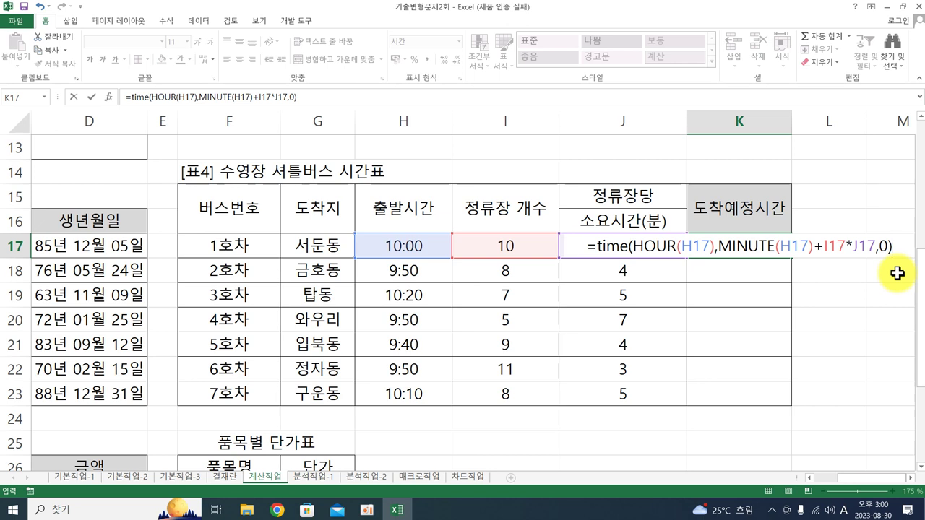
{"action": "key", "text": "Return"}
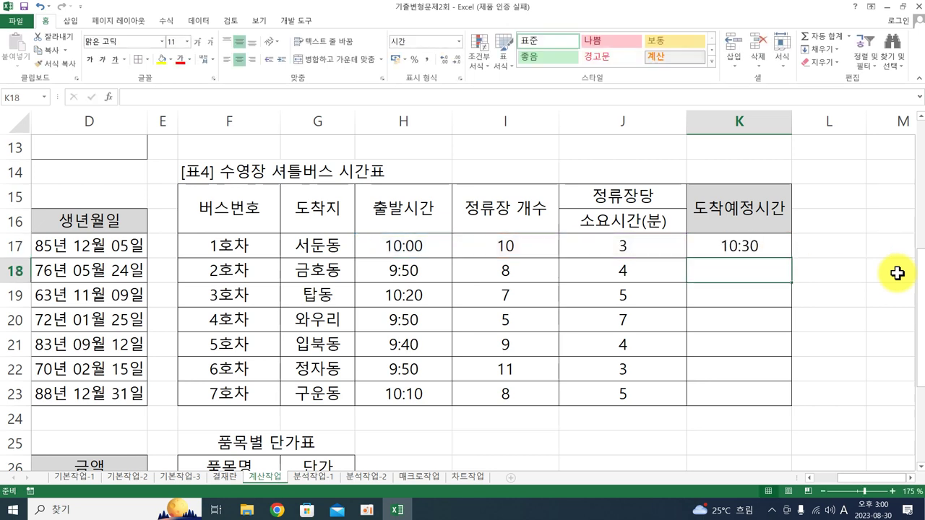
{"action": "left_click", "coordinate": [750, 244]}
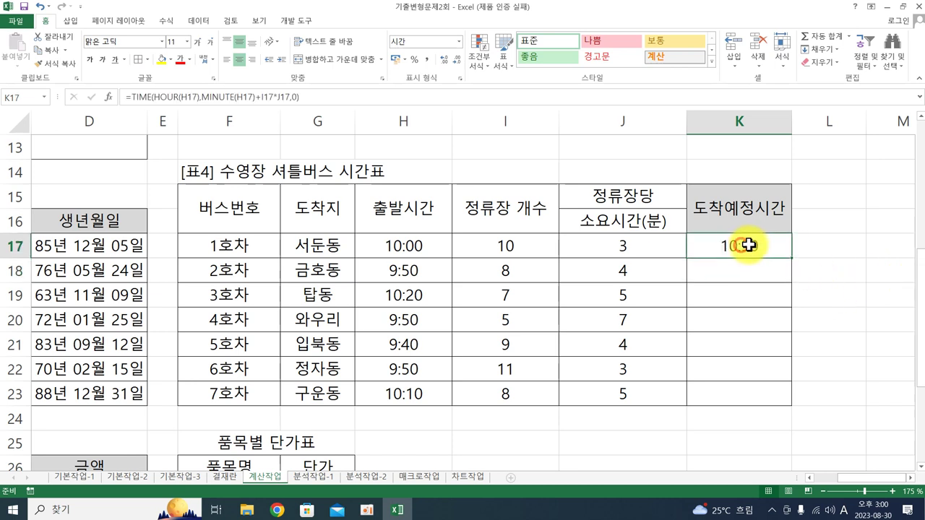
{"action": "left_click_drag", "start_coordinate": [790, 256], "coordinate": [783, 405]}
Review the HOUR and MINUTE arguments of the 도착예정시간 formula in K17 and leave it as is
{"action": "double_click", "coordinate": [778, 246]}
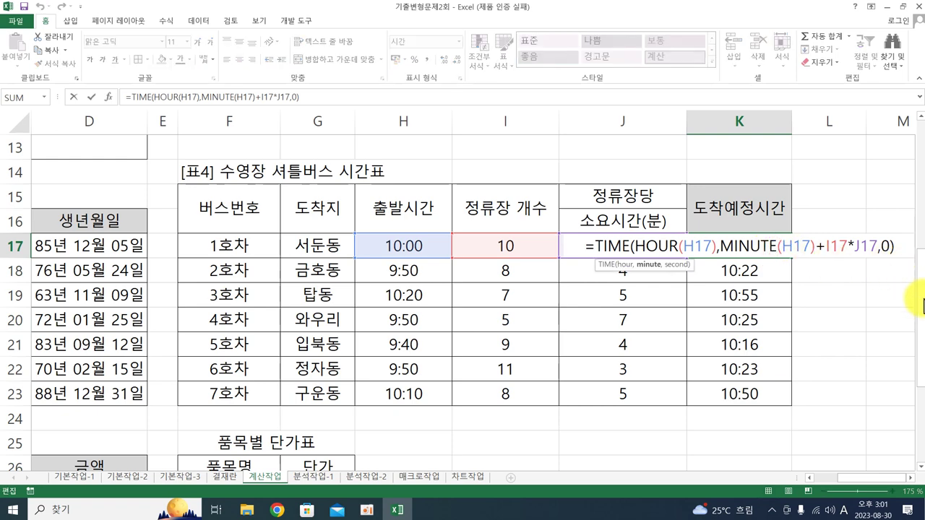
{"action": "left_click", "coordinate": [910, 477]}
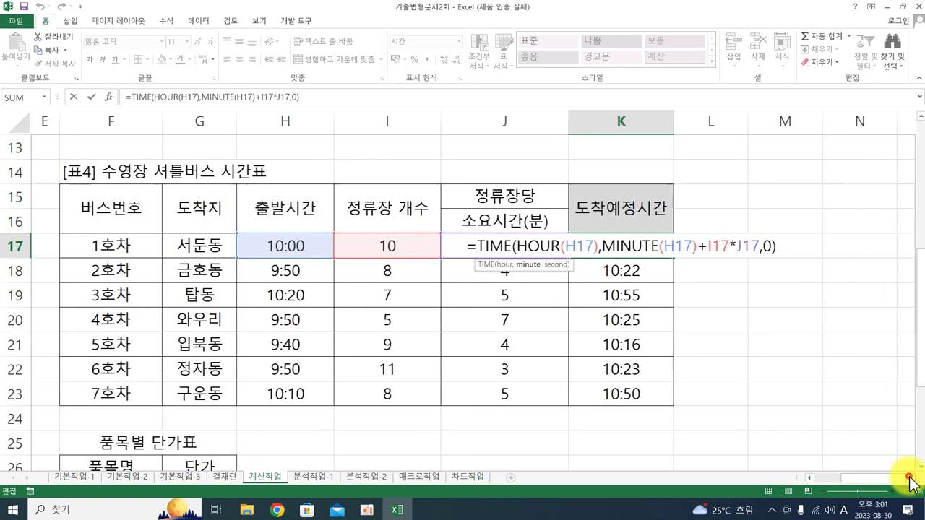
{"action": "left_click", "coordinate": [910, 478]}
{"action": "left_click", "coordinate": [756, 247]}
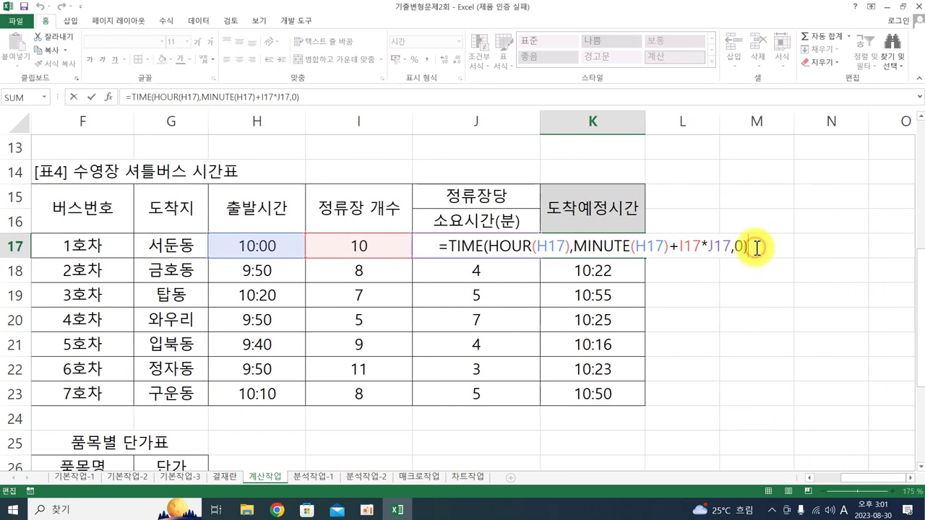
{"action": "key", "text": "Return"}
{"action": "left_click", "coordinate": [713, 314]}
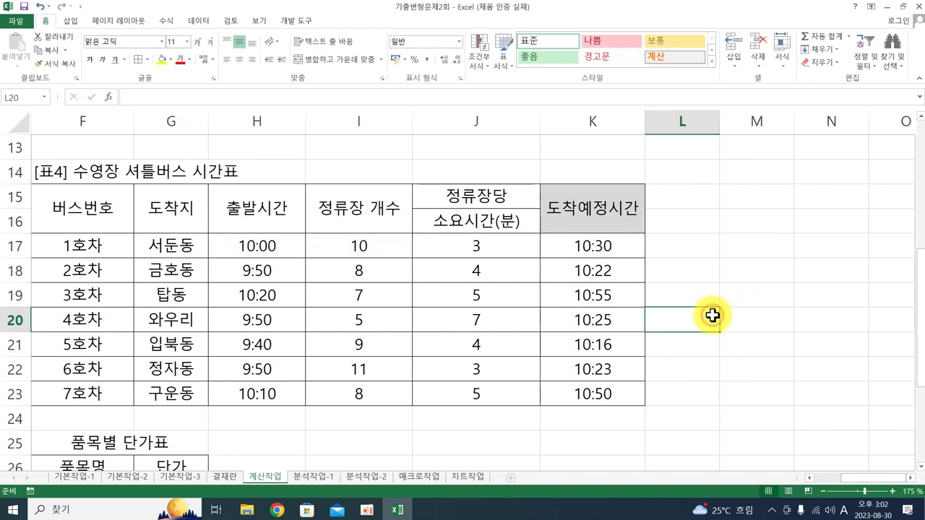
Examine [표5] 판매 현황 and the item names and unit prices in the 품목별 단가표
{"action": "scroll", "coordinate": [687, 340], "scroll_direction": "down", "scroll_amount": 3}
{"action": "left_click_drag", "start_coordinate": [863, 479], "coordinate": [790, 479]}
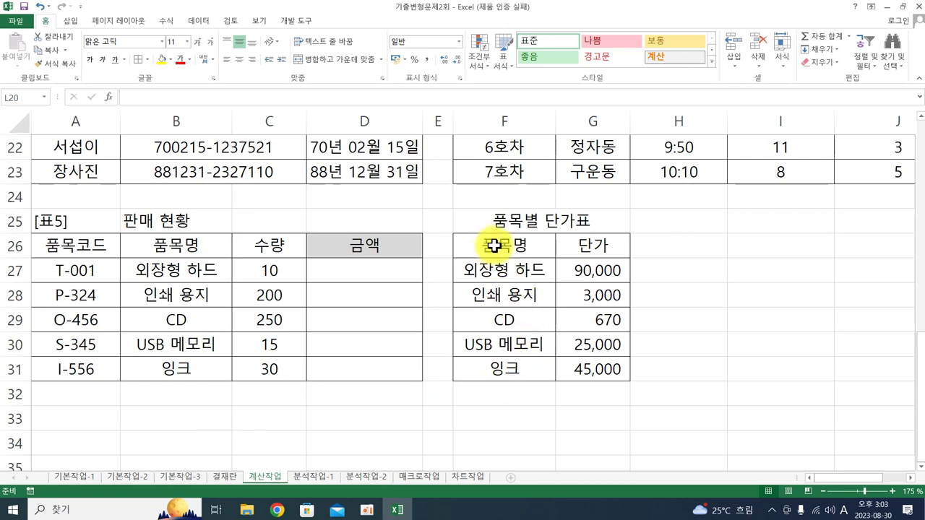
{"action": "left_click_drag", "start_coordinate": [494, 247], "coordinate": [482, 368]}
{"action": "left_click_drag", "start_coordinate": [556, 221], "coordinate": [554, 391]}
{"action": "left_click_drag", "start_coordinate": [526, 211], "coordinate": [499, 217]}
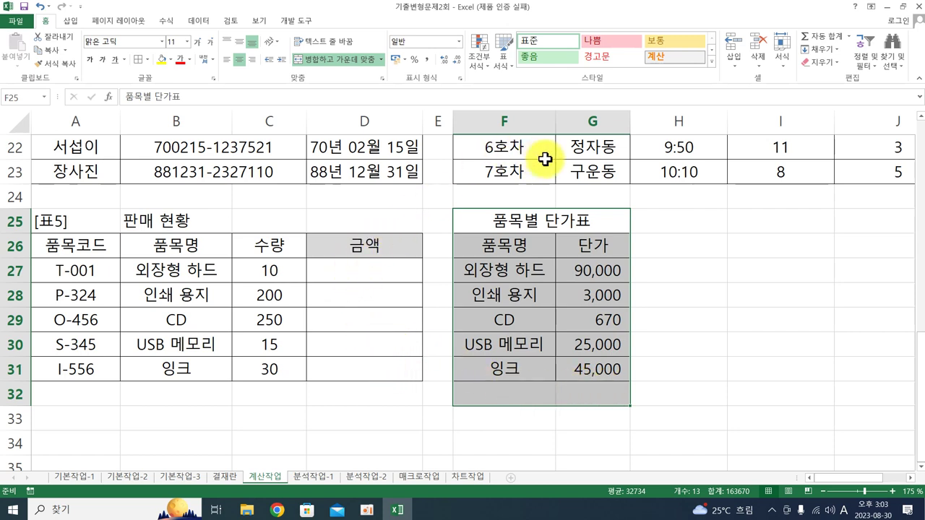
Begin the 금액 formula in D27 of [표5] with C27 multiplied by a VLOOKUP function
{"action": "left_click", "coordinate": [354, 278]}
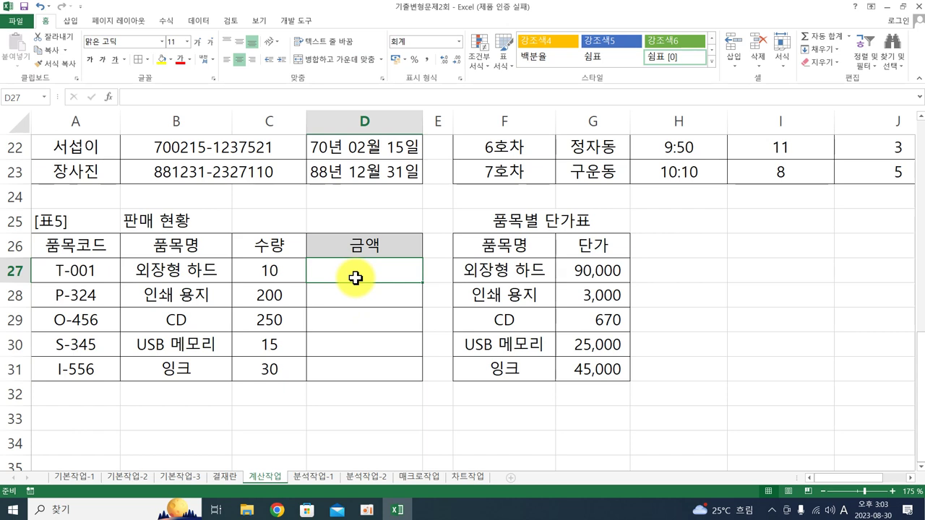
{"action": "type", "text": "="}
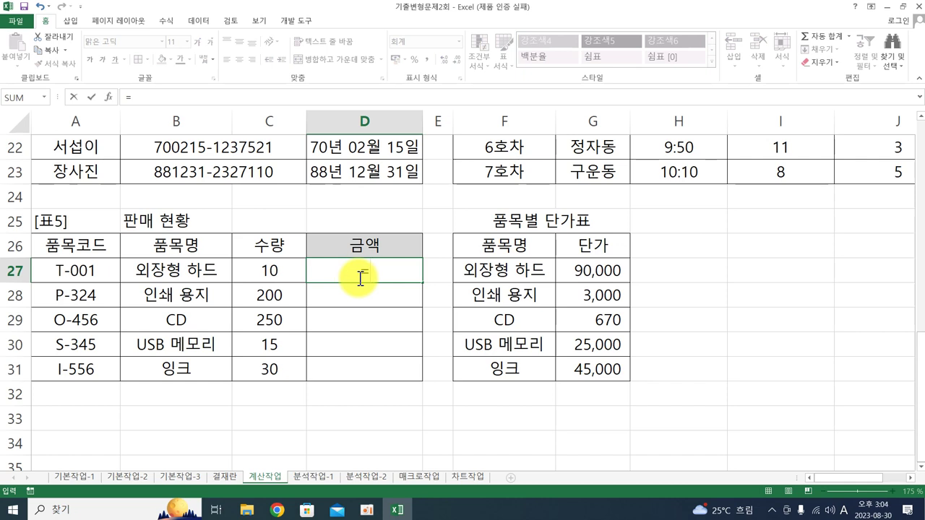
{"action": "left_click", "coordinate": [278, 269]}
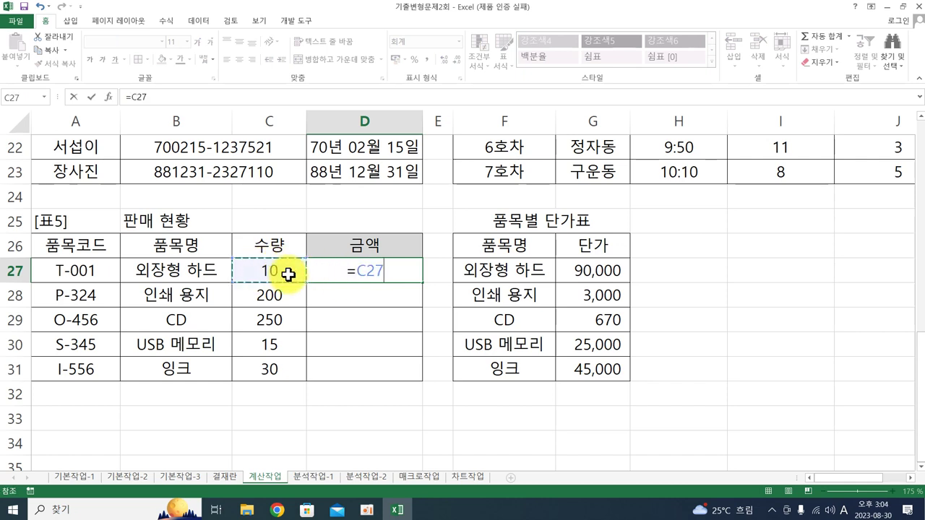
{"action": "type", "text": "*"}
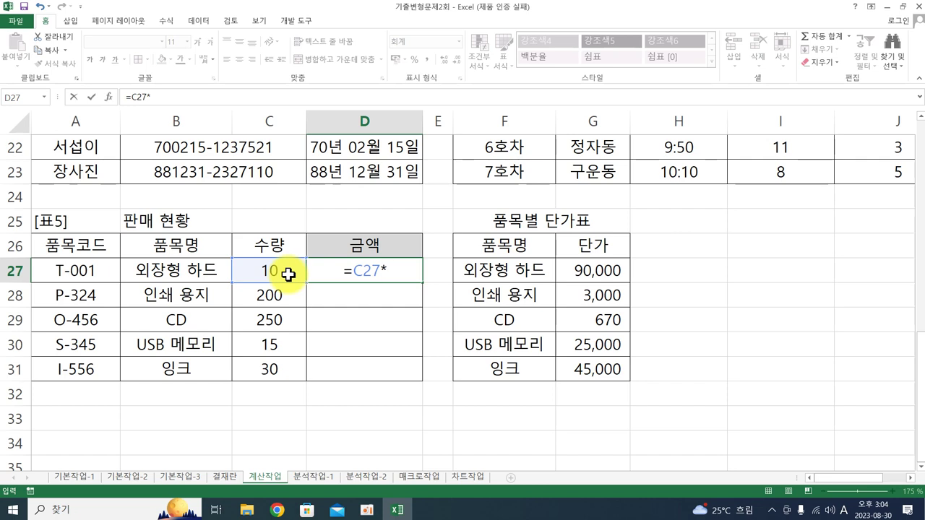
{"action": "type", "text": "vl"}
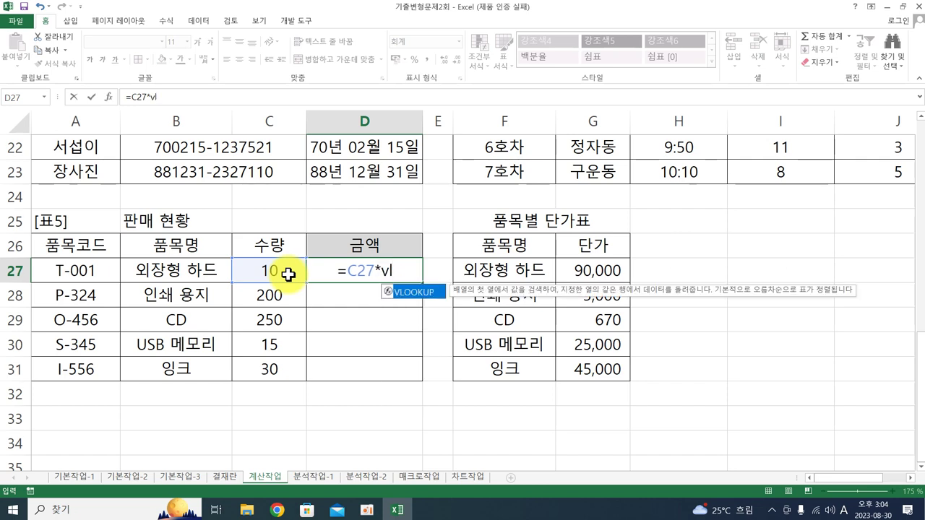
{"action": "key", "text": "Tab"}
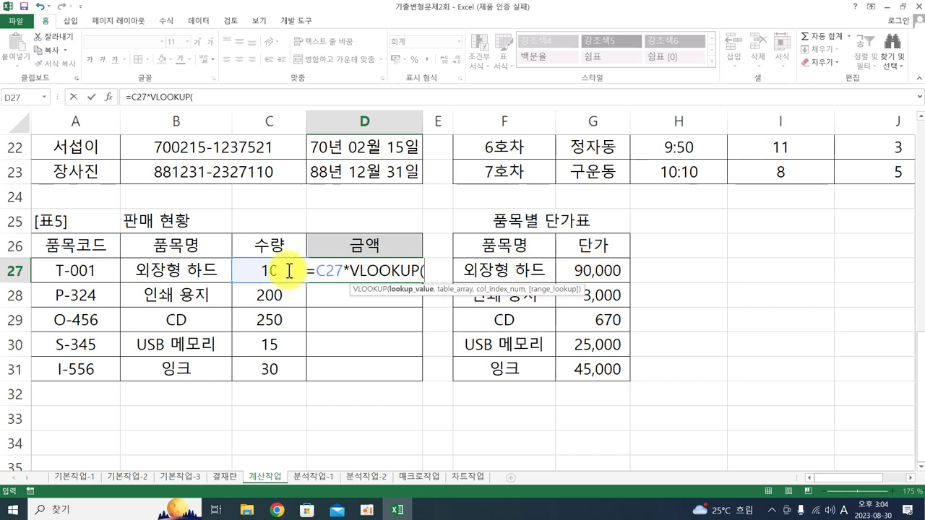
Set B27 as the lookup value and the absolute range $F$26:$G$31 as the table array of the VLOOKUP in D27
{"action": "left_click", "coordinate": [168, 270]}
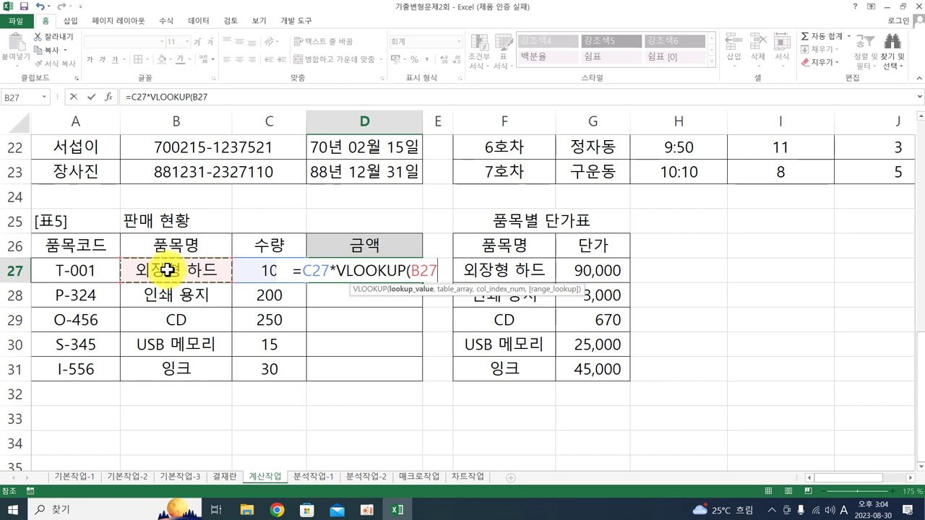
{"action": "type", "text": ","}
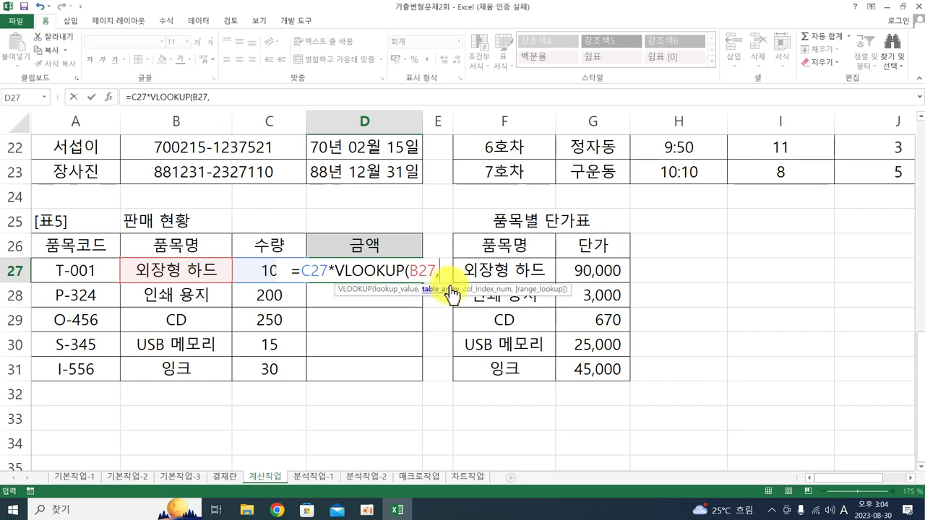
{"action": "left_click_drag", "start_coordinate": [527, 242], "coordinate": [597, 366]}
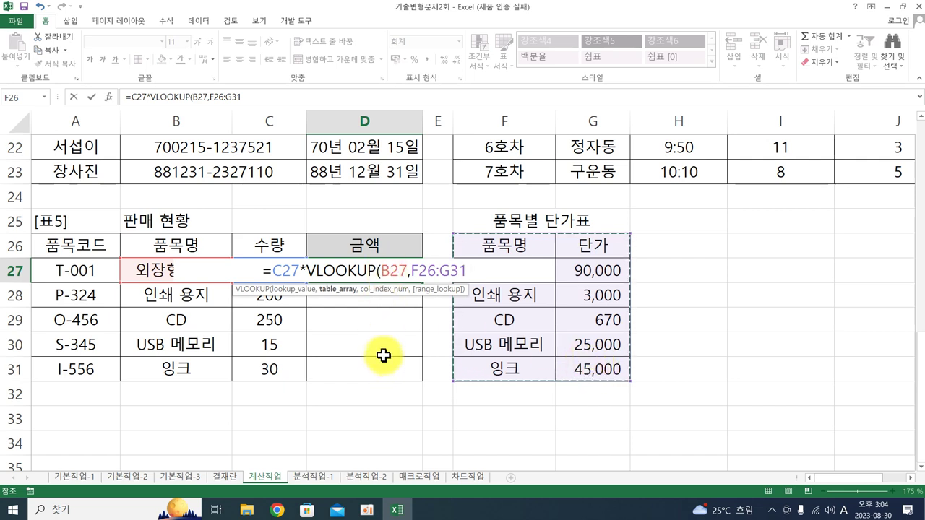
{"action": "key", "text": "F4"}
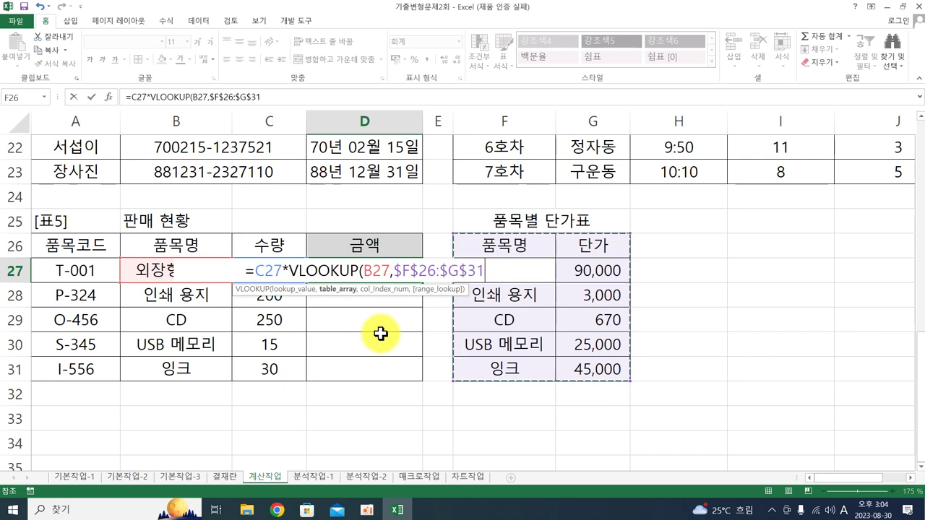
{"action": "type", "text": ","}
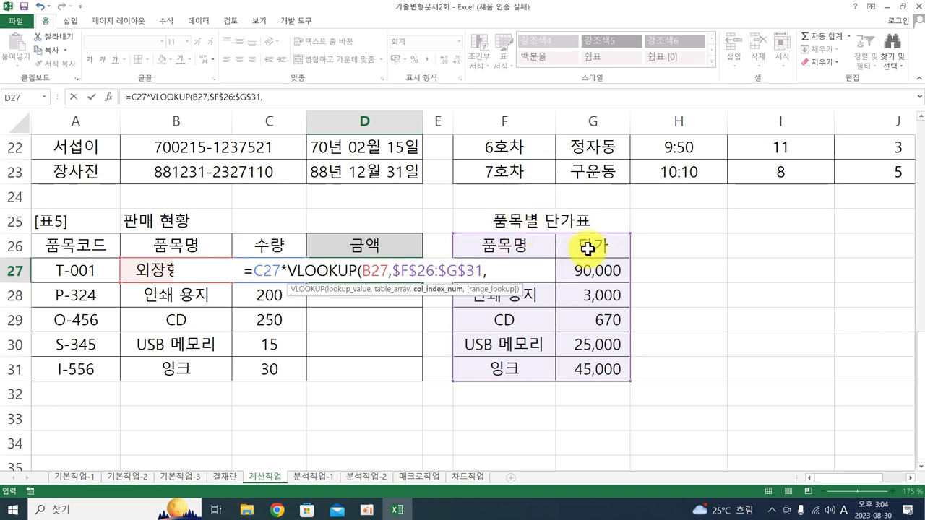
Complete the VLOOKUP formula in D27 with column index 2 and FALSE for an exact match
{"action": "type", "text": "2"}
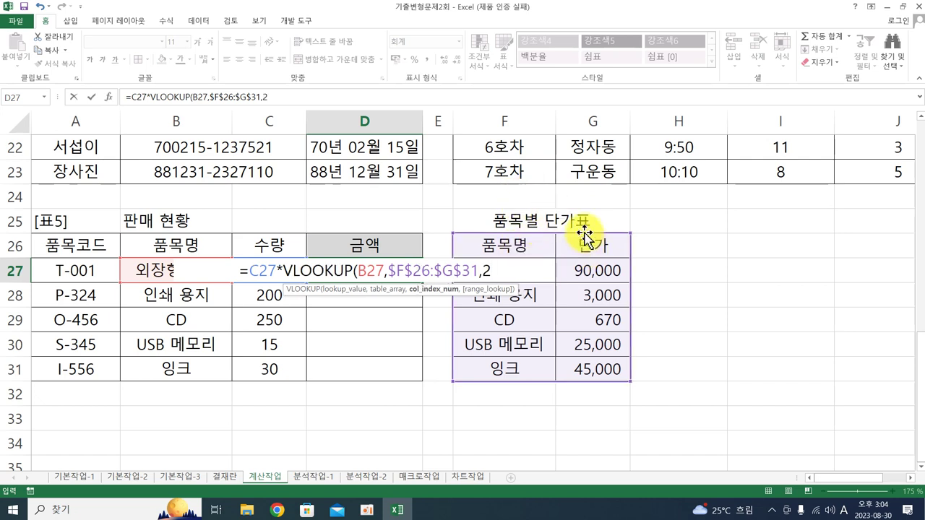
{"action": "type", "text": ","}
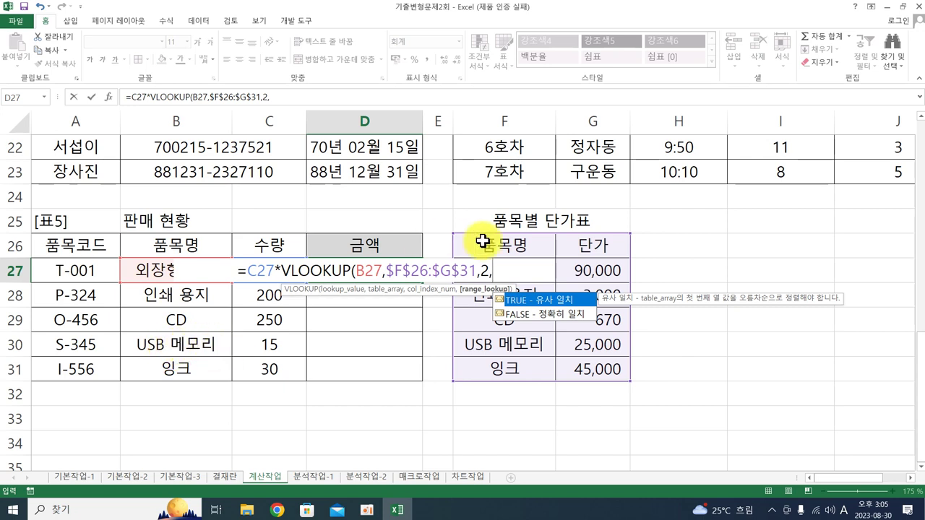
{"action": "double_click", "coordinate": [519, 321]}
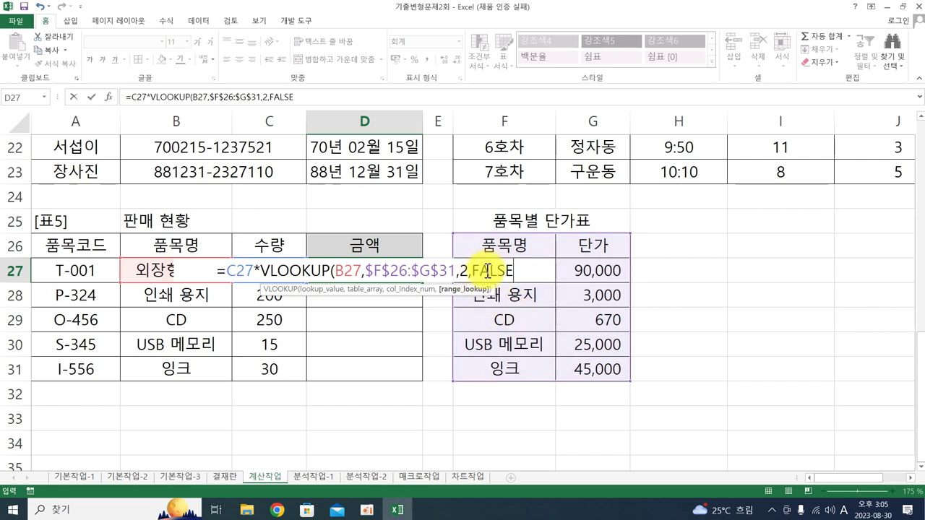
{"action": "type", "text": ")"}
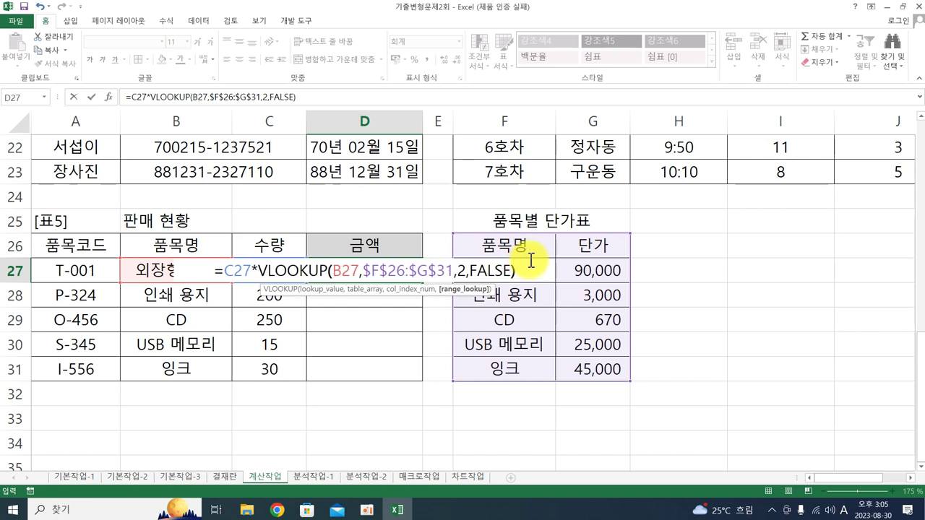
{"action": "key", "text": "Return"}
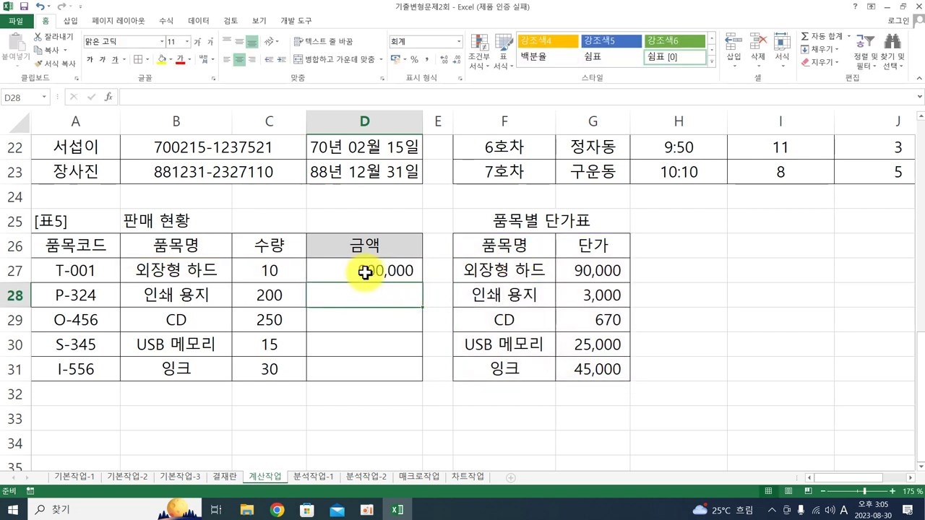
Copy the 금액 formula from D27 down to D31 and review the formula in D27
{"action": "left_click", "coordinate": [365, 275]}
{"action": "left_click_drag", "start_coordinate": [425, 282], "coordinate": [435, 377]}
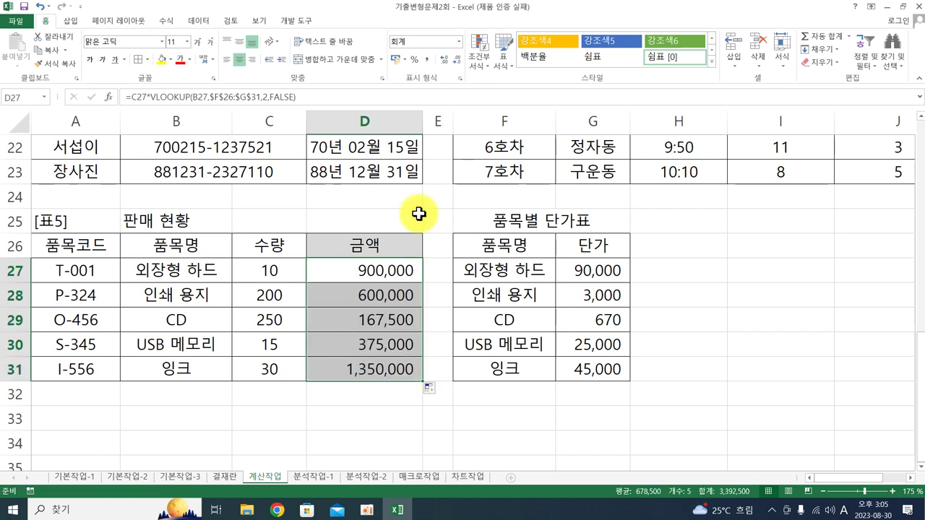
{"action": "double_click", "coordinate": [403, 273]}
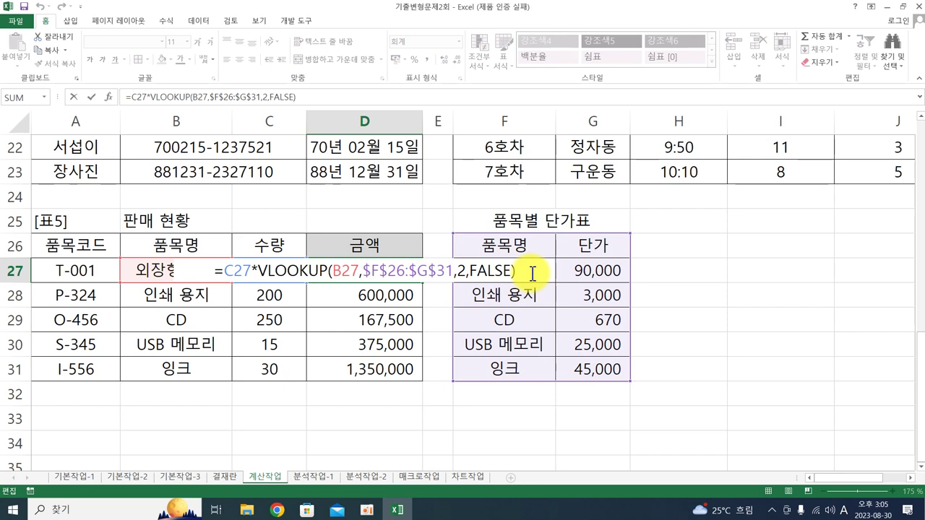
{"action": "key", "text": "Return"}
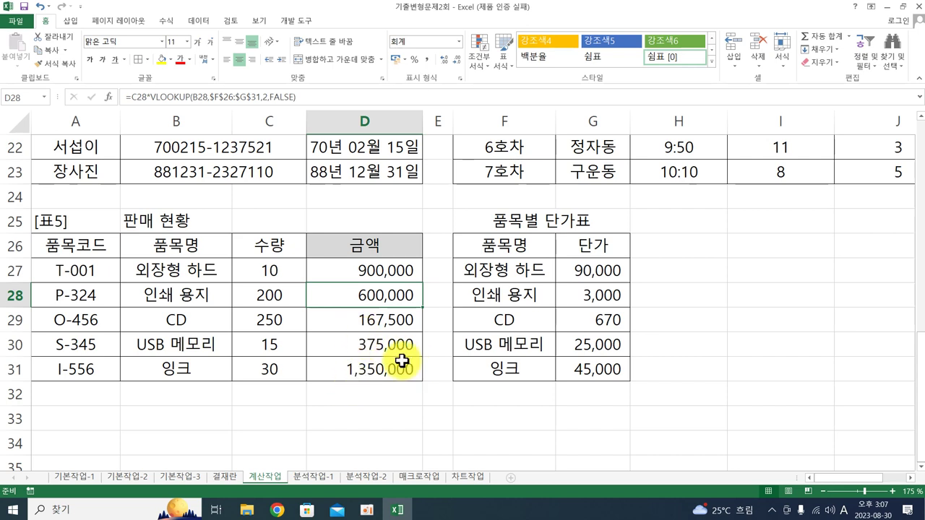
Append &"원" to the end of the VLOOKUP formula in D27 of [표5]
{"action": "double_click", "coordinate": [343, 268]}
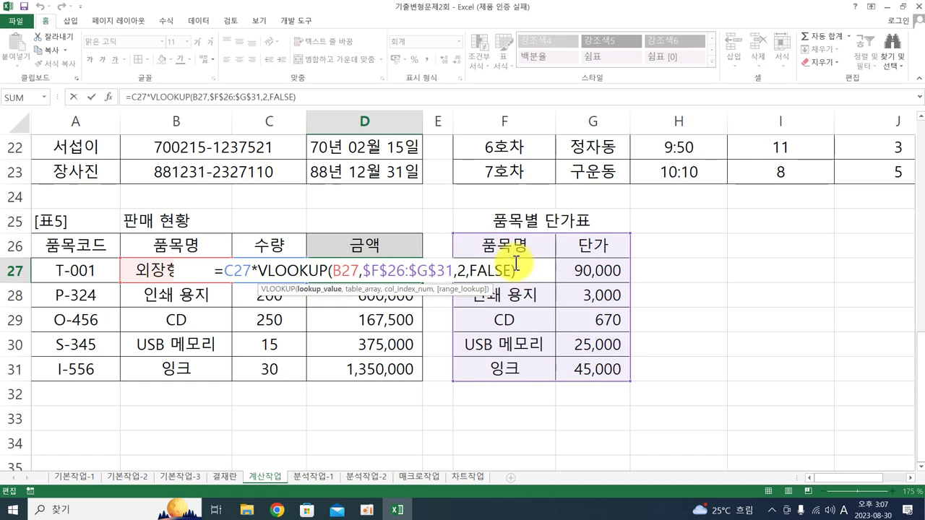
{"action": "left_click", "coordinate": [521, 273]}
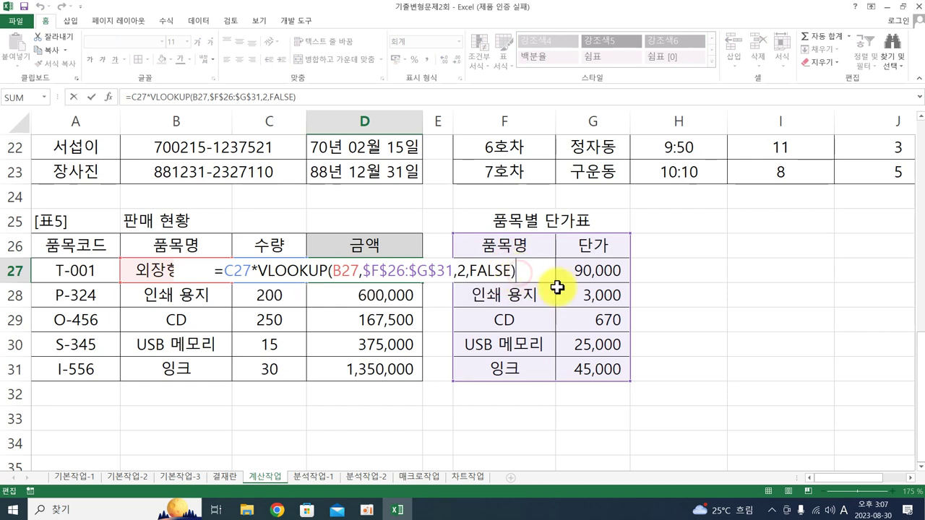
{"action": "type", "text": "&"}
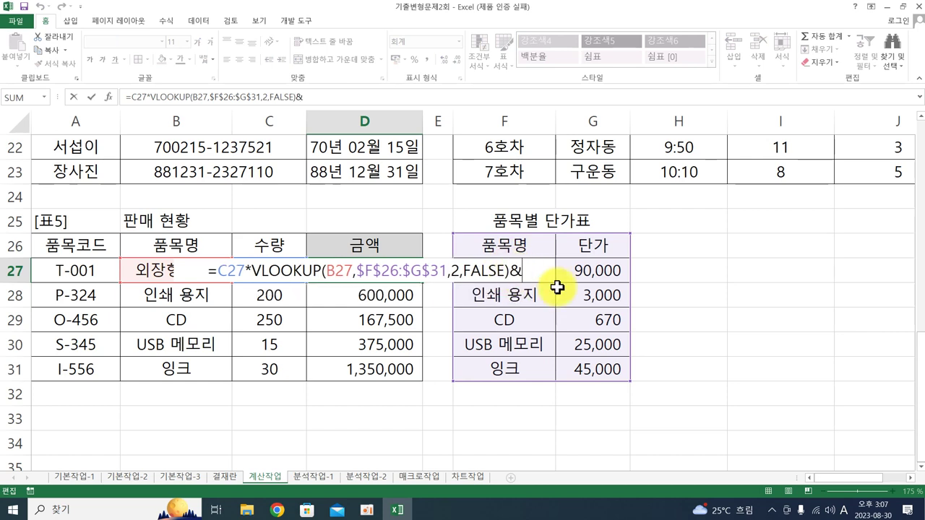
{"action": "type", "text": "\"dn"}
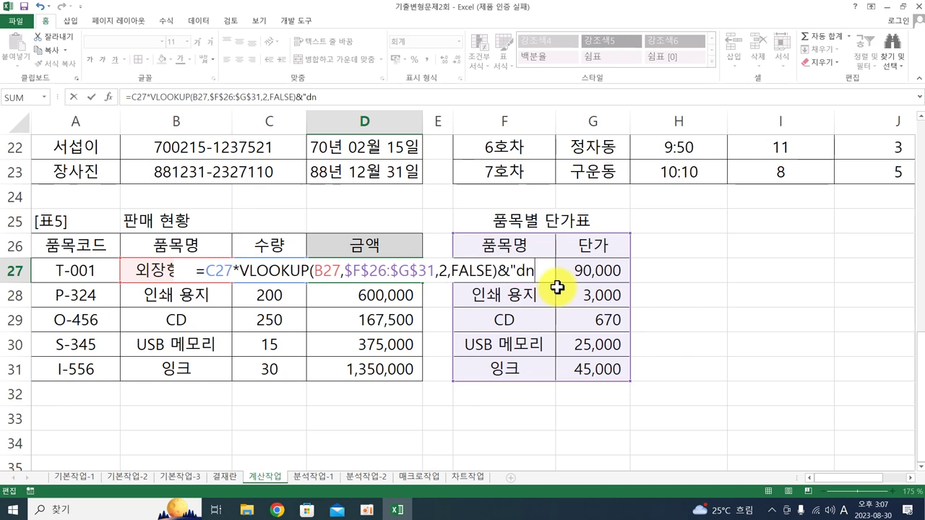
{"action": "key", "text": "BackSpace"}
{"action": "key", "text": "BackSpace"}
{"action": "key", "text": "Hangul"}
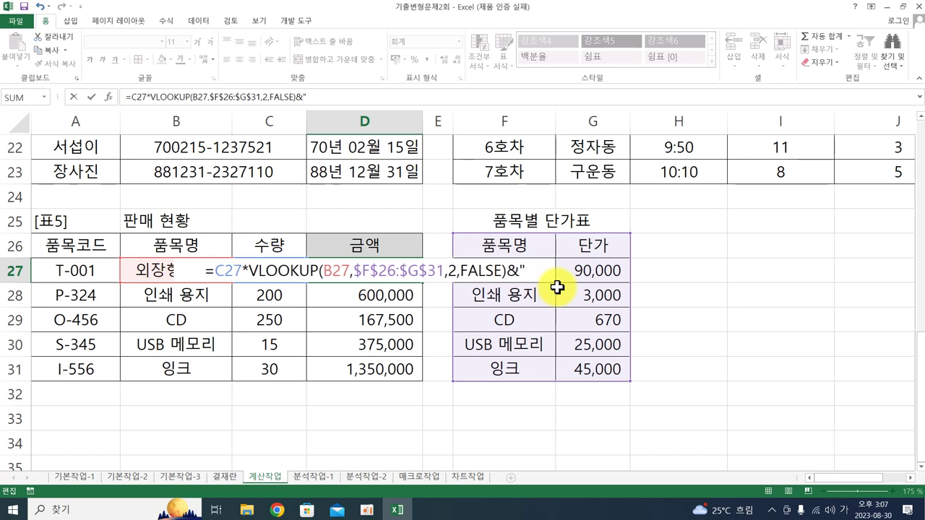
{"action": "type", "text": "원\""}
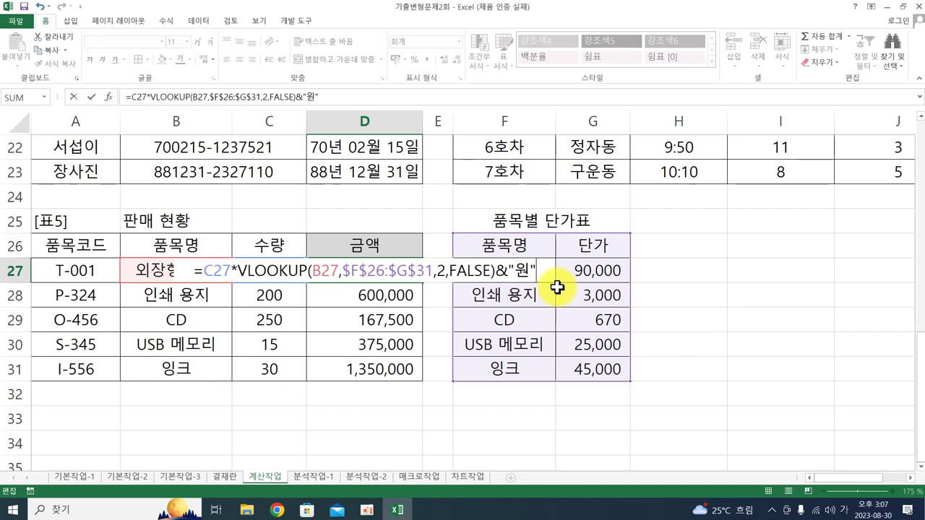
{"action": "key", "text": "ctrl+Return"}
{"action": "key", "text": "Return"}
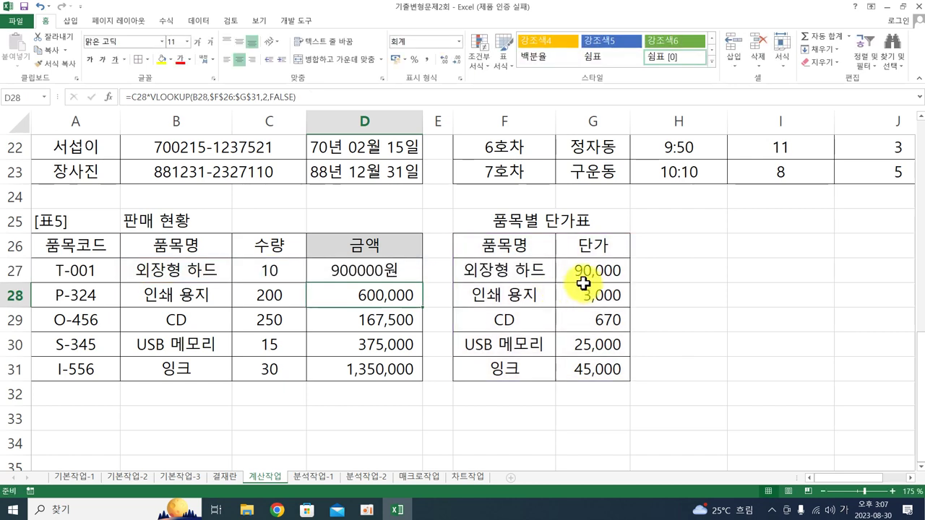
Copy the extended 금액 formula from D27 down to D31 and recheck the formula in D27
{"action": "left_click", "coordinate": [410, 262]}
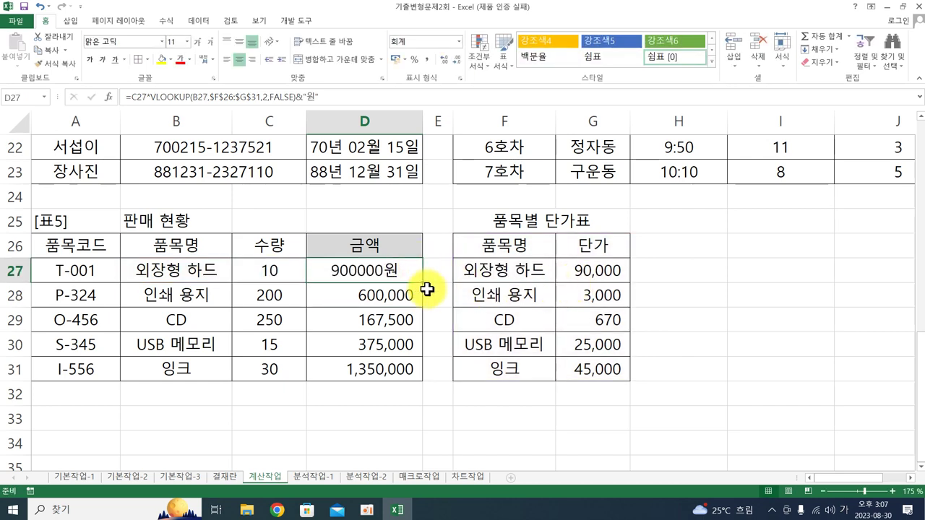
{"action": "left_click_drag", "start_coordinate": [421, 283], "coordinate": [427, 379]}
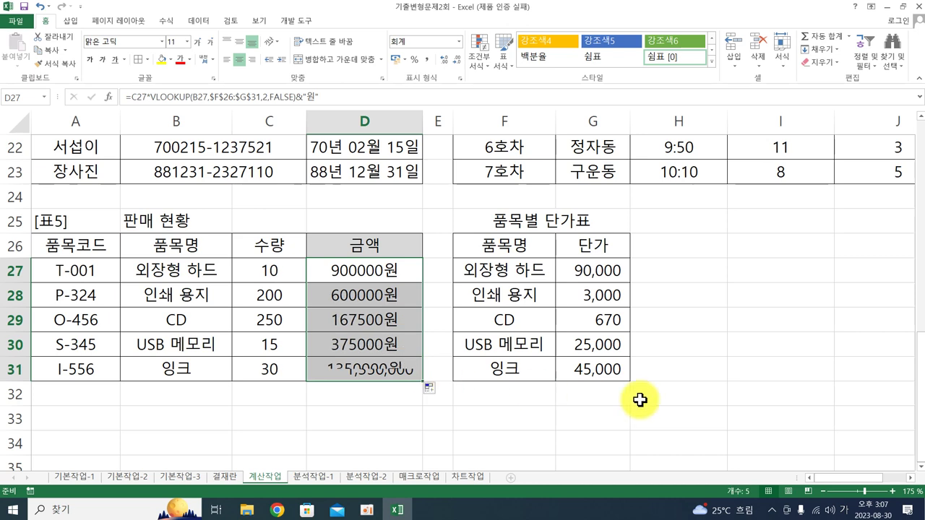
{"action": "left_click", "coordinate": [688, 393]}
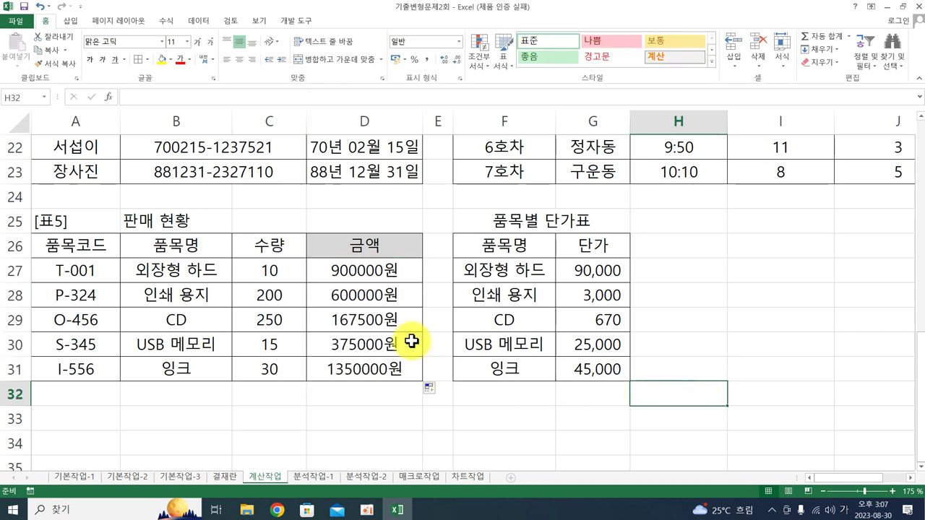
{"action": "left_click", "coordinate": [405, 270]}
{"action": "double_click", "coordinate": [402, 273]}
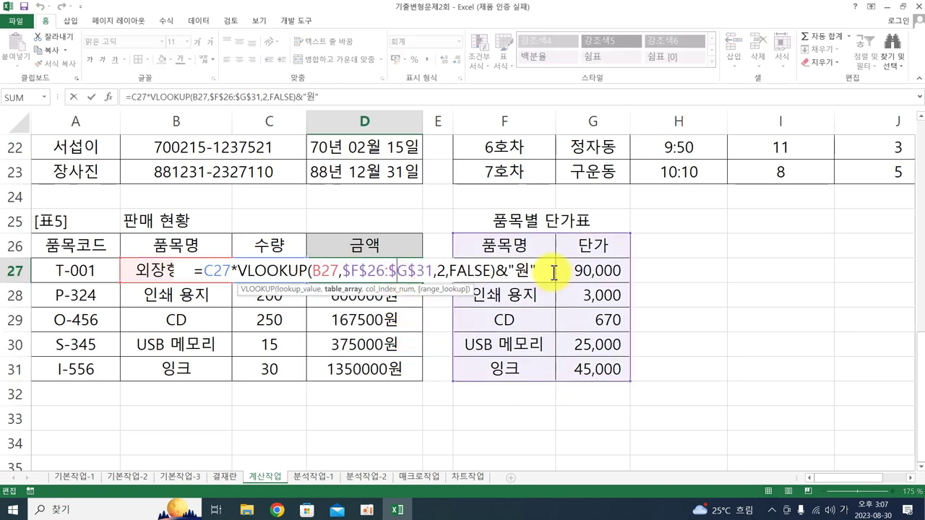
{"action": "key", "text": "Return"}
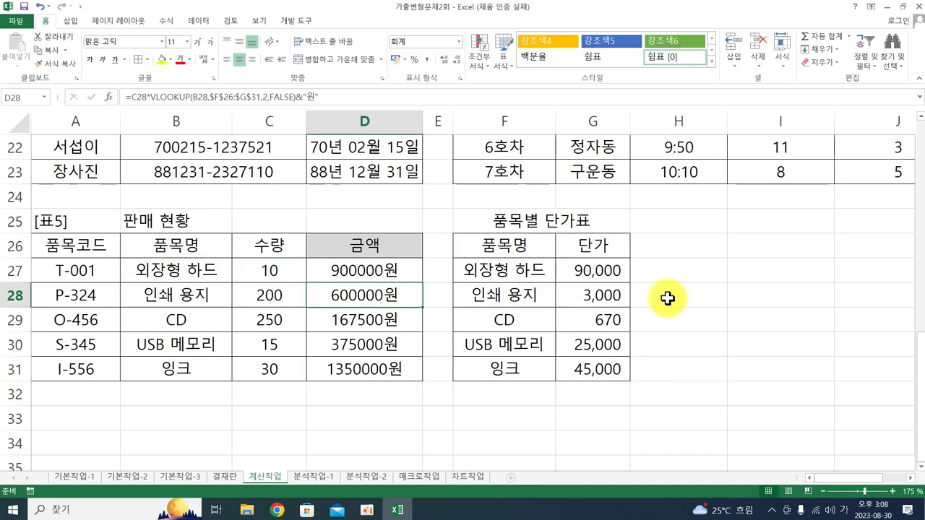
On sheet 분석작업-1, check the 월납입금액 formula in B8 and link F3 to it with =B8
{"action": "left_click", "coordinate": [310, 480]}
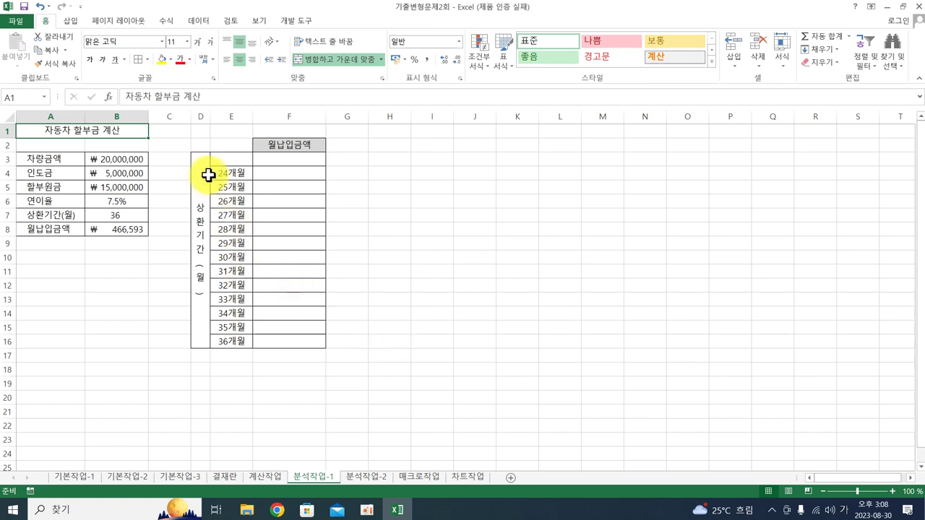
{"action": "left_click", "coordinate": [111, 216]}
{"action": "left_click", "coordinate": [109, 230]}
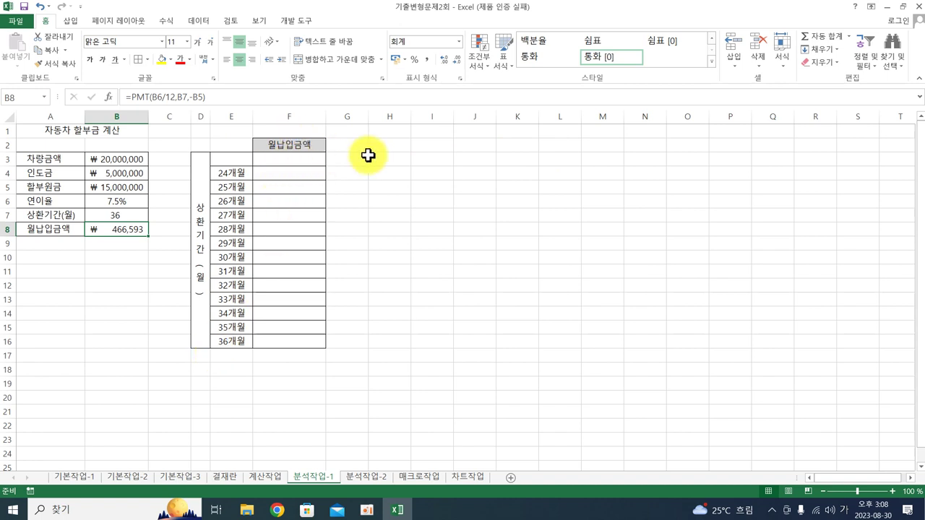
{"action": "left_click", "coordinate": [279, 160]}
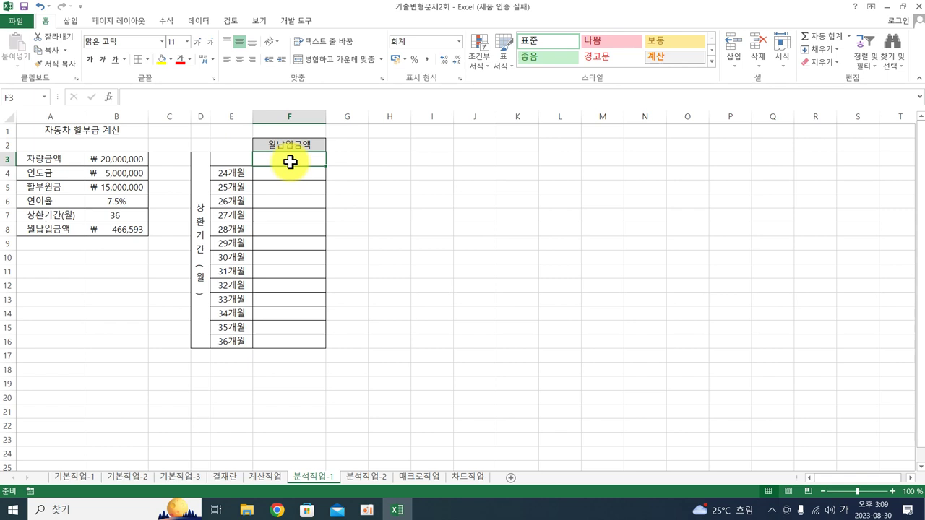
{"action": "type", "text": "="}
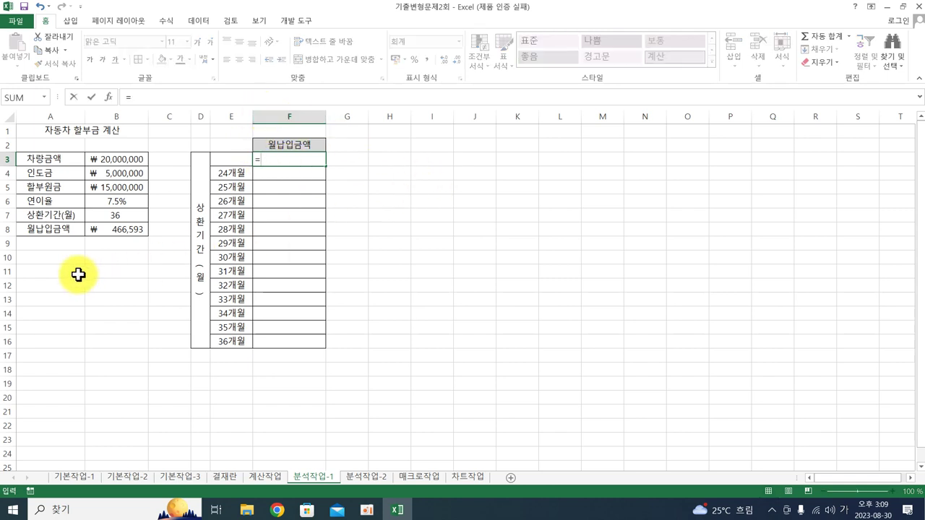
{"action": "left_click", "coordinate": [117, 230]}
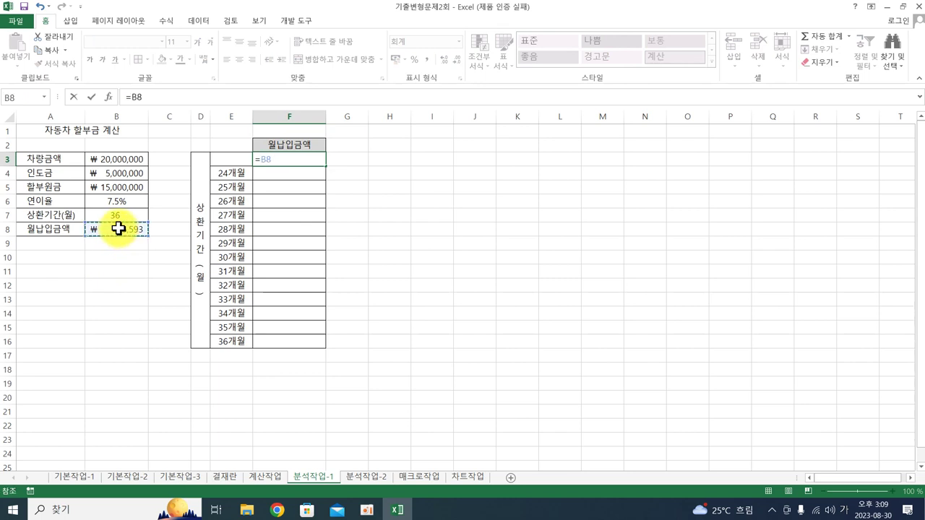
{"action": "key", "text": "Return"}
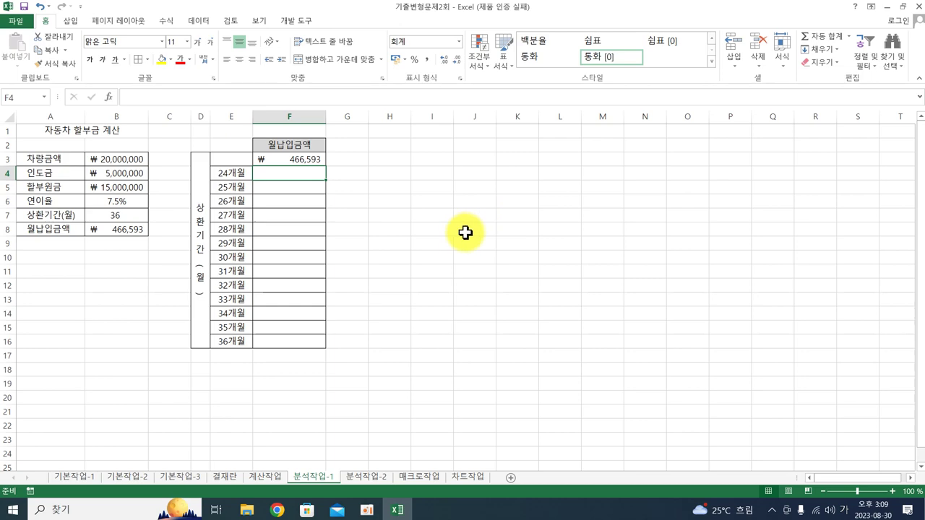
Create a what-if data table over E3:F16 with the 상환기간(월) cell $B$7 as the column input cell
{"action": "scroll", "coordinate": [333, 301], "scroll_direction": "up", "scroll_amount": 3}
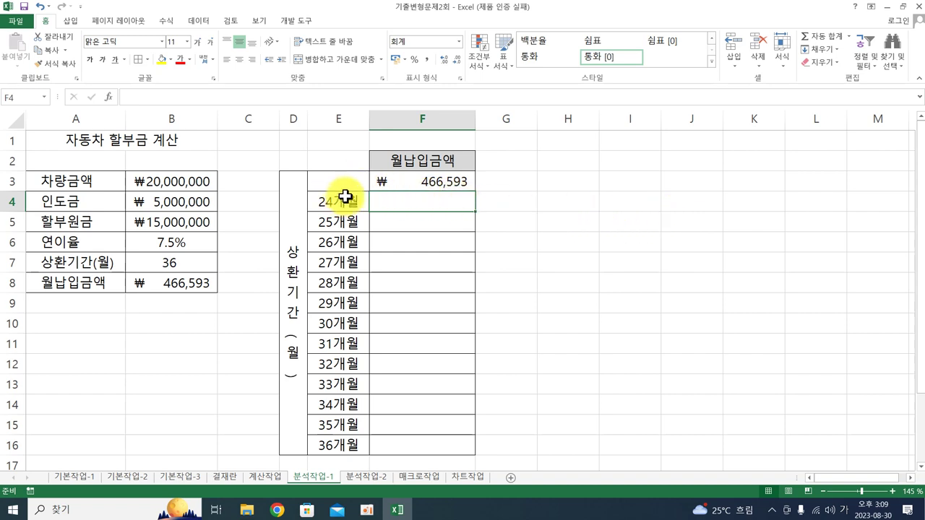
{"action": "left_click_drag", "start_coordinate": [333, 177], "coordinate": [406, 443]}
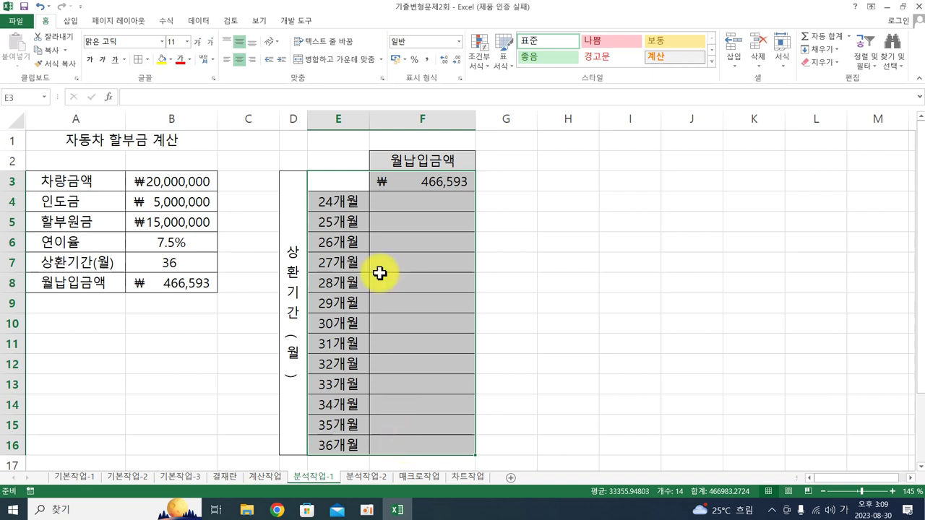
{"action": "left_click", "coordinate": [196, 22]}
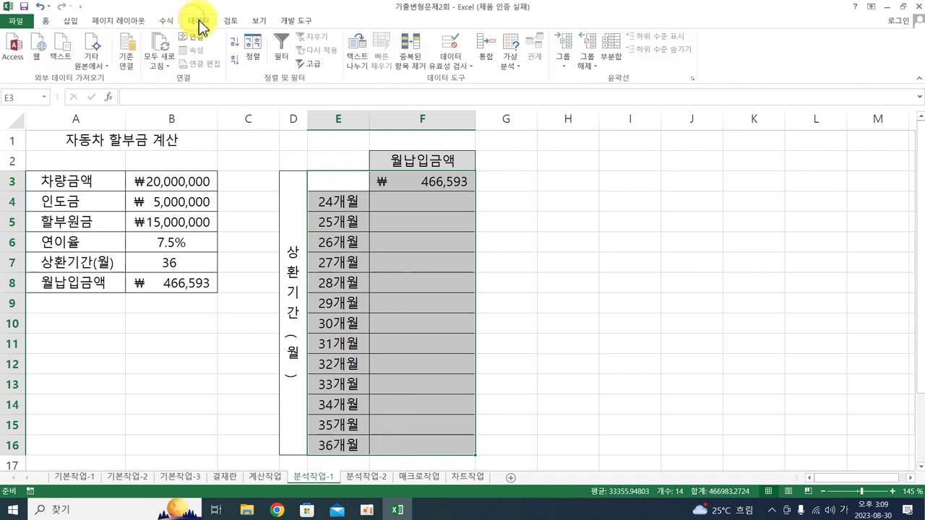
{"action": "left_click", "coordinate": [510, 72]}
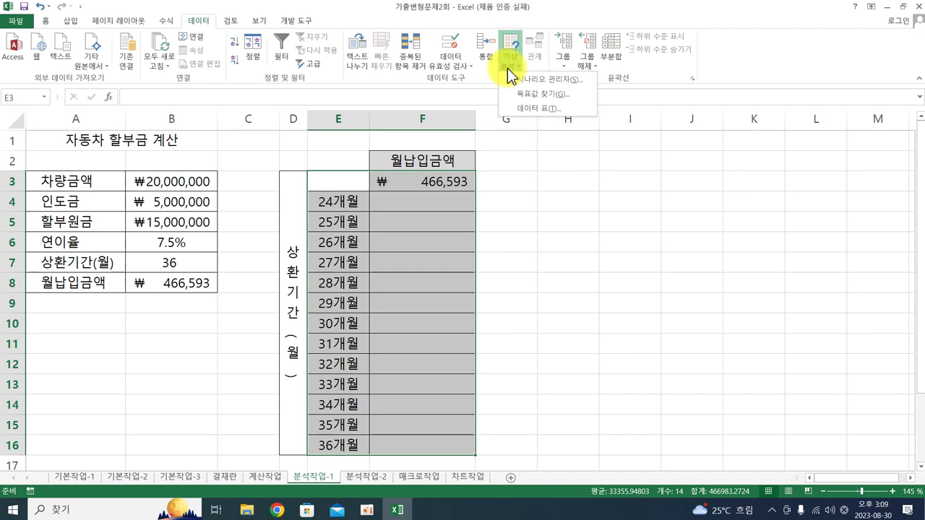
{"action": "left_click", "coordinate": [525, 110]}
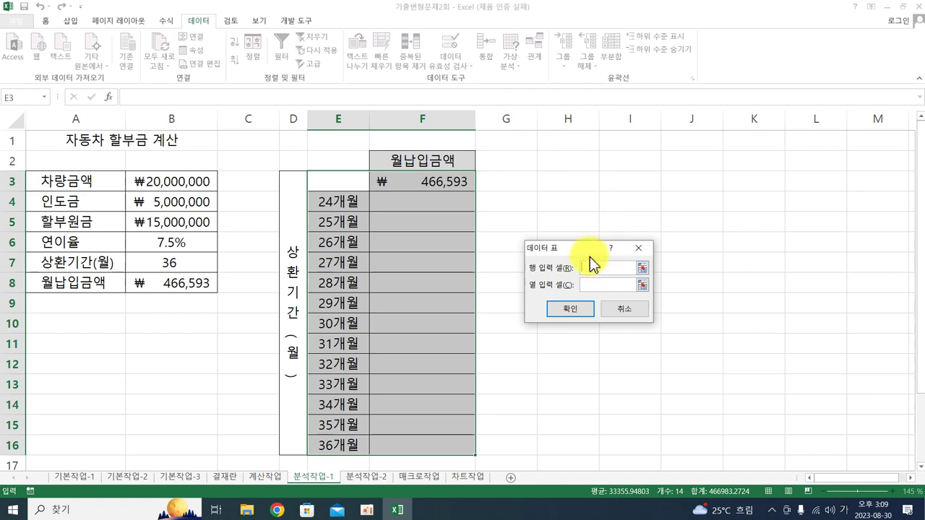
{"action": "left_click", "coordinate": [585, 286]}
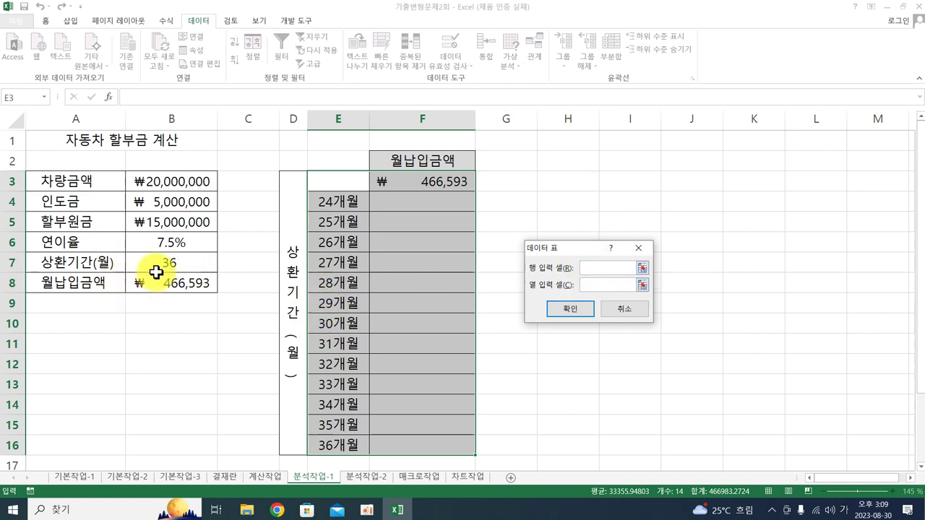
{"action": "left_click", "coordinate": [618, 283]}
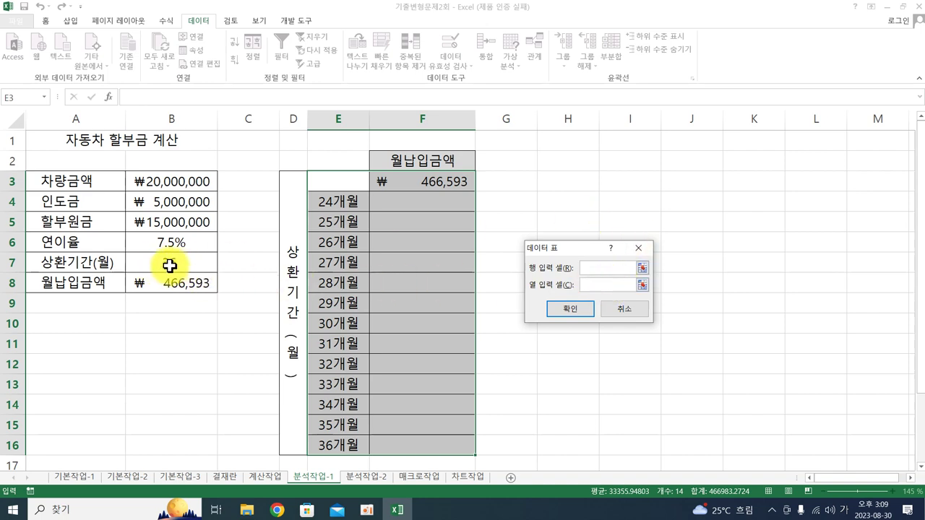
{"action": "left_click", "coordinate": [169, 265]}
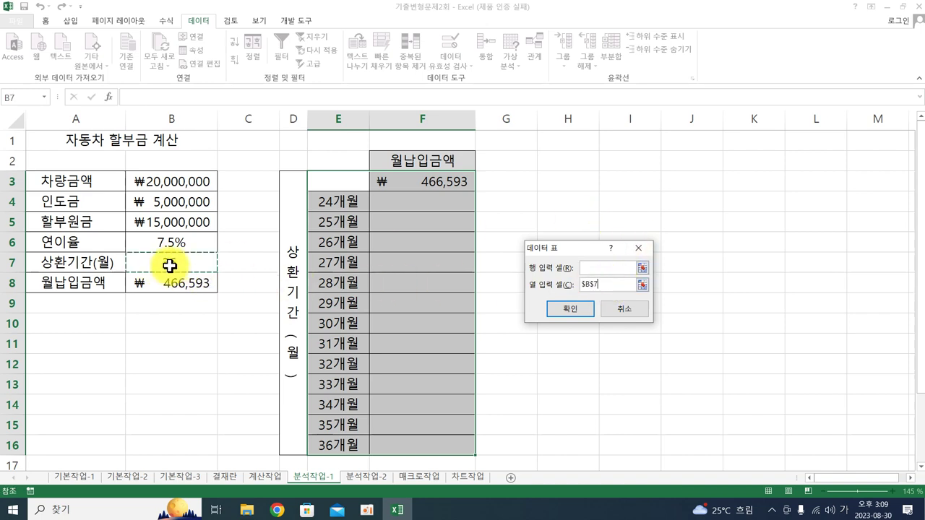
{"action": "left_click", "coordinate": [568, 309]}
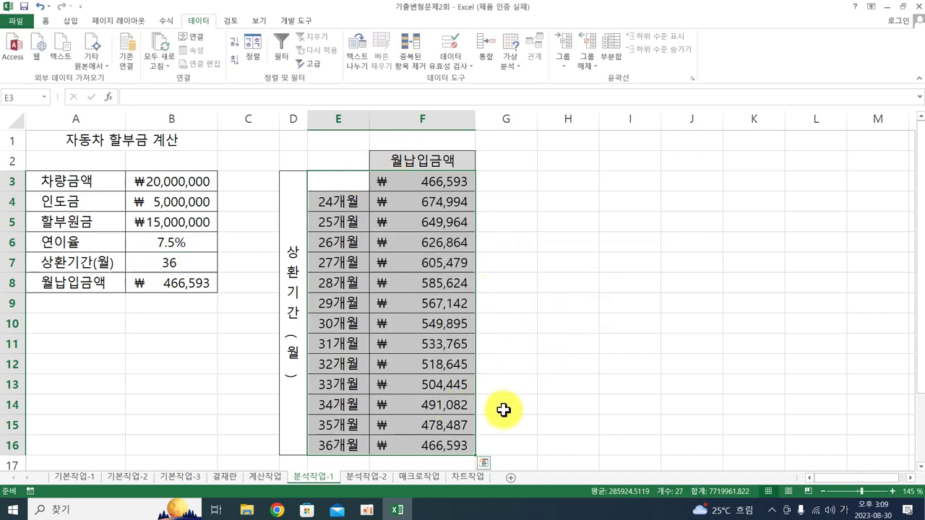
Apply the data table to E3:F16 once more, again using $B$7 as the column input cell
{"action": "left_click", "coordinate": [510, 69]}
{"action": "left_click", "coordinate": [527, 114]}
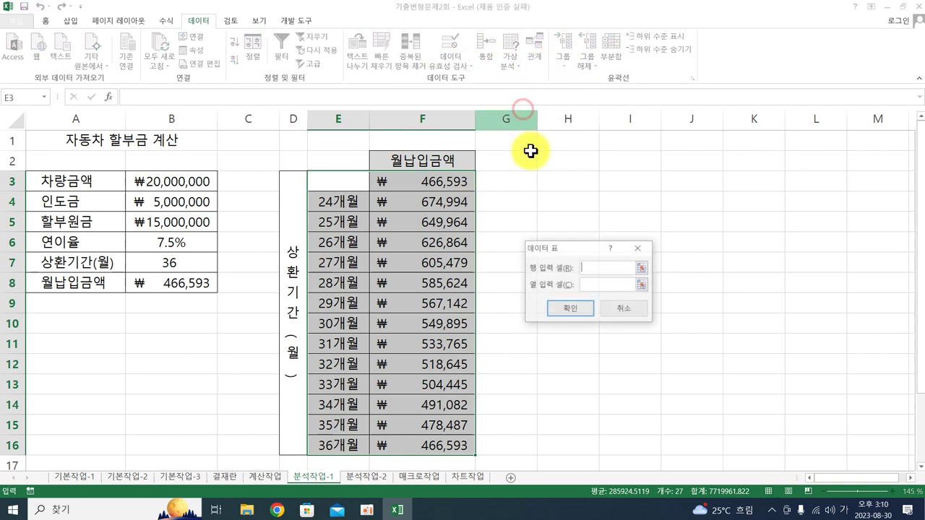
{"action": "left_click", "coordinate": [585, 285]}
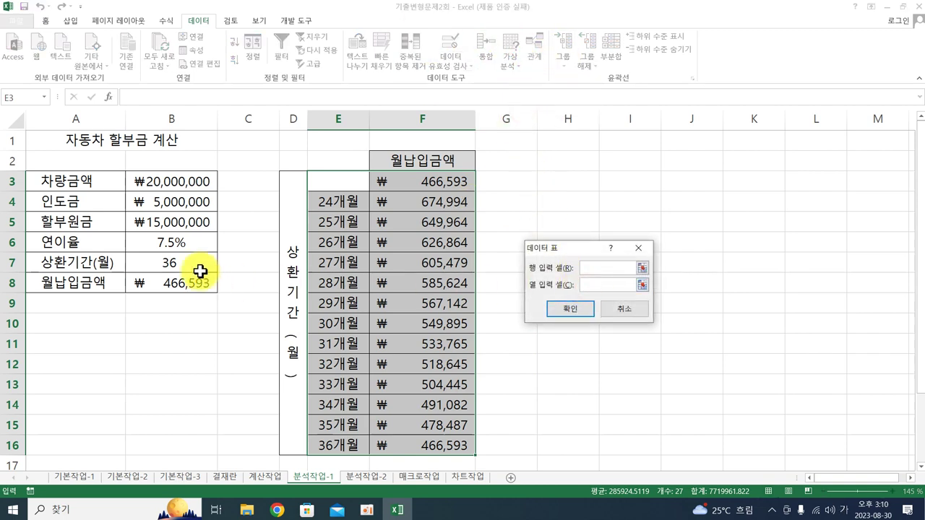
{"action": "left_click", "coordinate": [171, 262]}
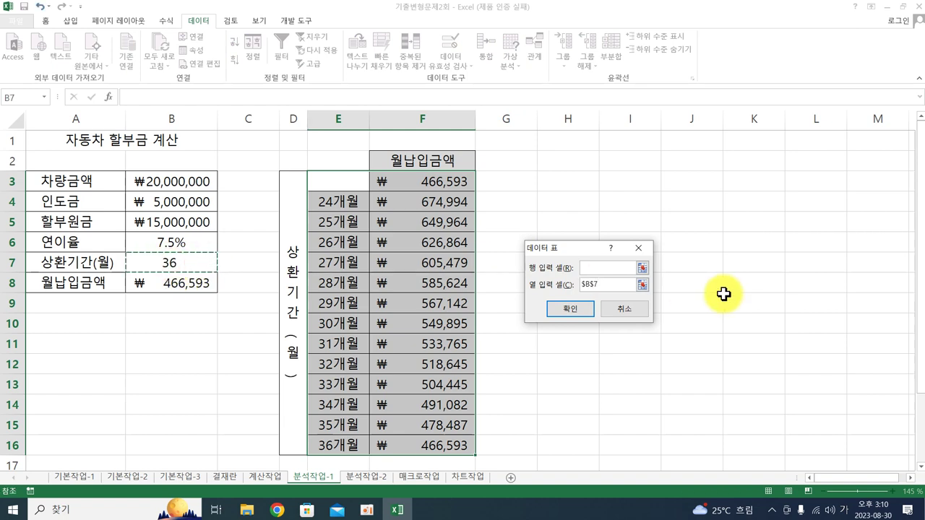
{"action": "left_click", "coordinate": [562, 315]}
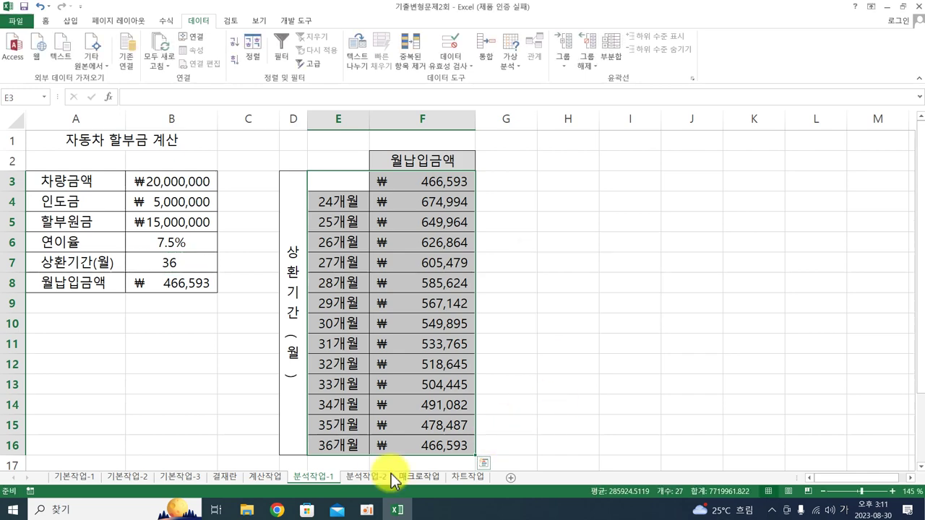
On sheet 분석작업-2, create the names 이익율 and 불량율 for B14 and B15 from the left-column labels, and check both names
{"action": "left_click", "coordinate": [365, 477]}
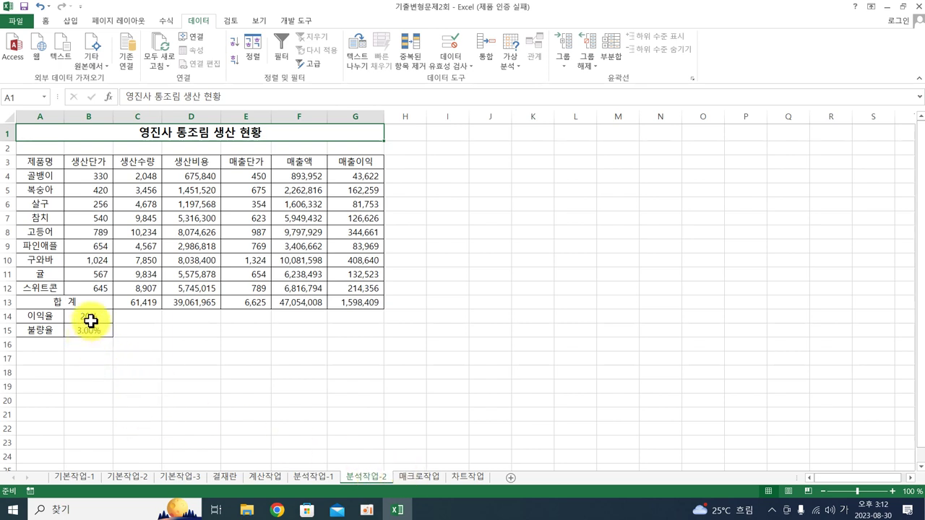
{"action": "scroll", "coordinate": [130, 351], "scroll_direction": "up", "scroll_amount": 1}
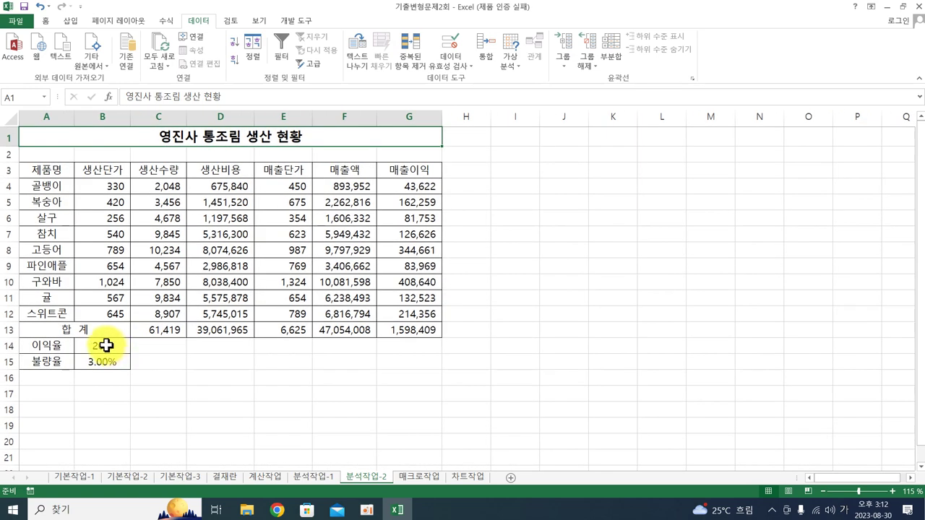
{"action": "left_click", "coordinate": [109, 345]}
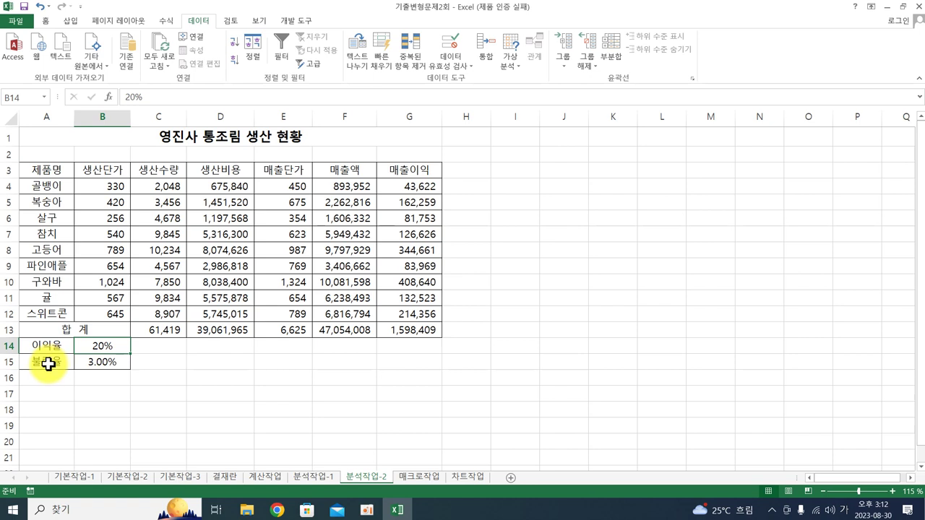
{"action": "left_click_drag", "start_coordinate": [36, 347], "coordinate": [90, 356]}
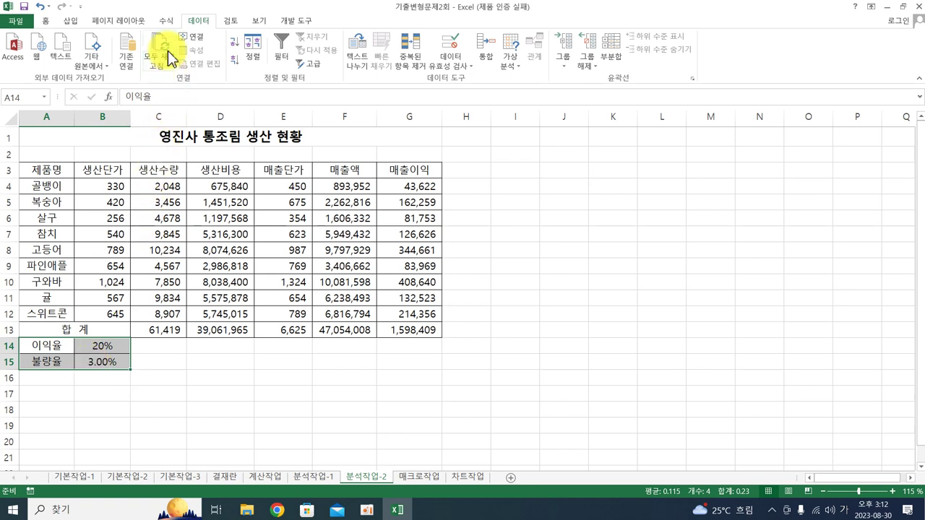
{"action": "left_click", "coordinate": [167, 19]}
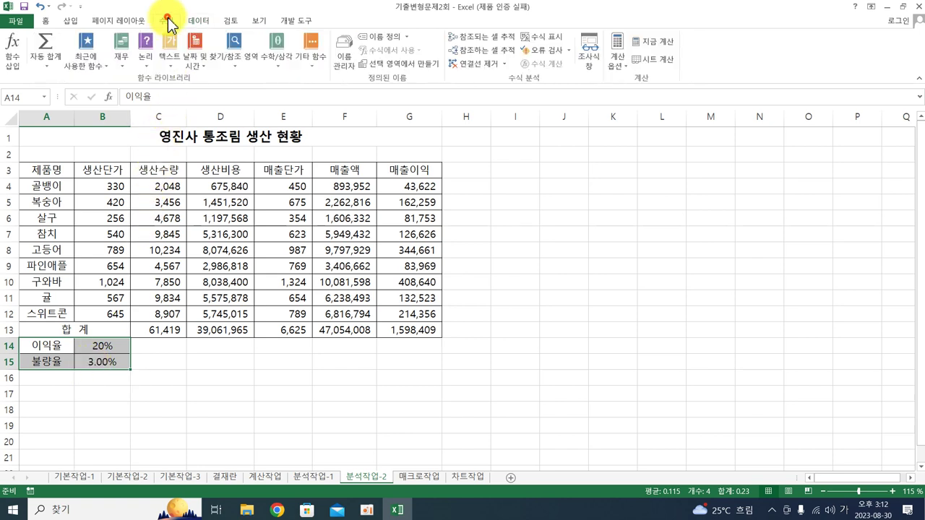
{"action": "left_click", "coordinate": [379, 77]}
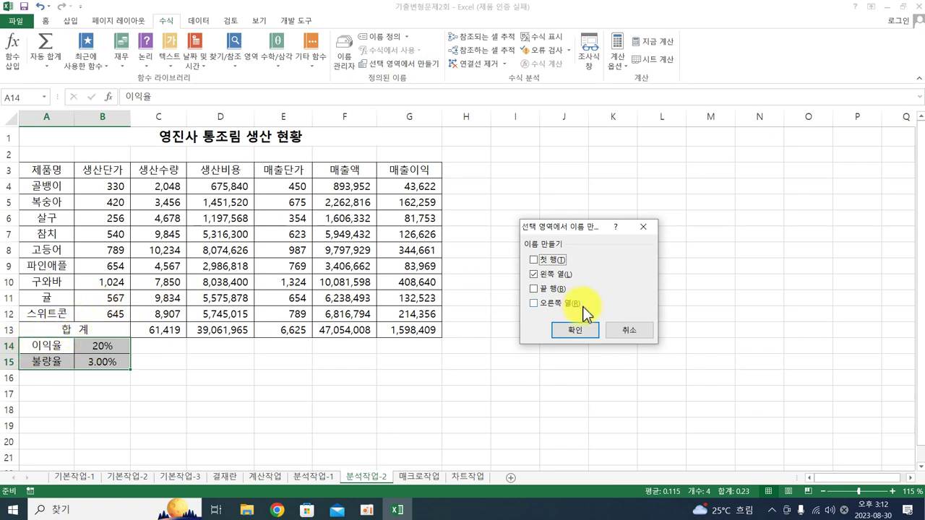
{"action": "left_click", "coordinate": [575, 332]}
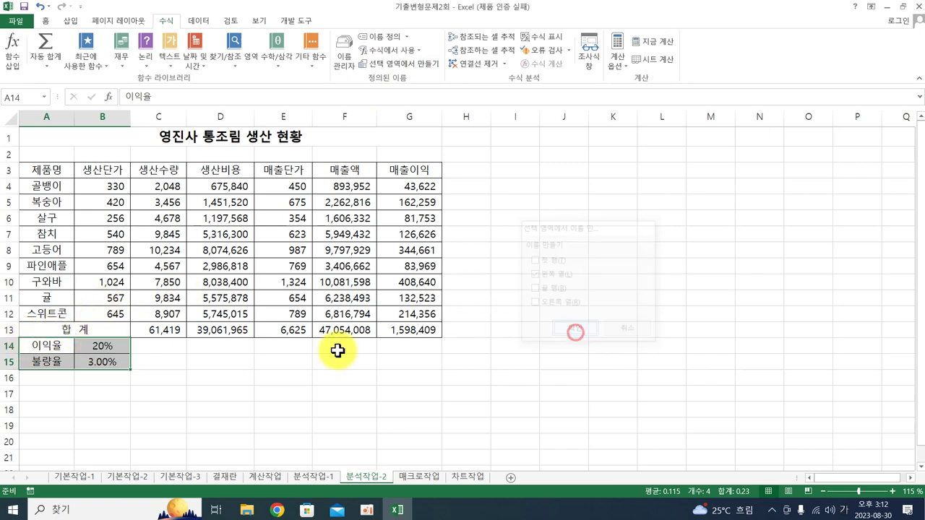
{"action": "left_click", "coordinate": [108, 343]}
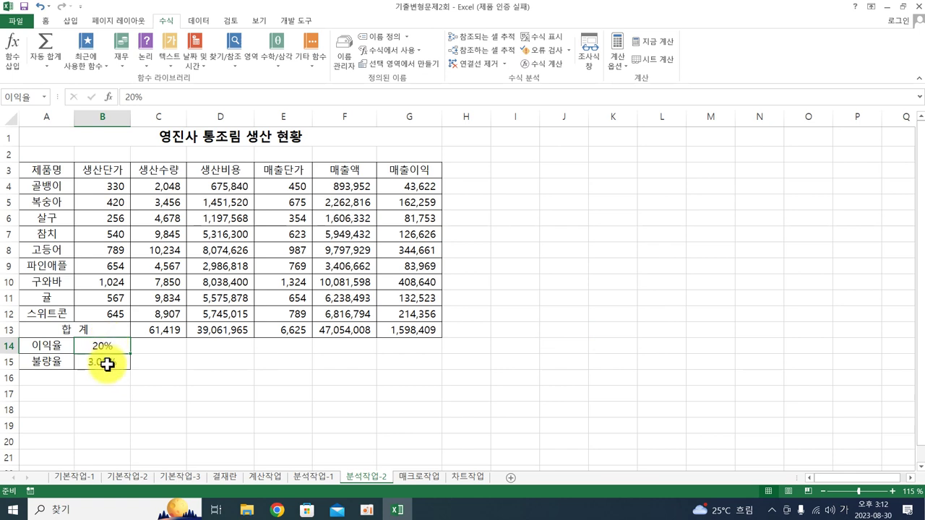
{"action": "left_click", "coordinate": [106, 363]}
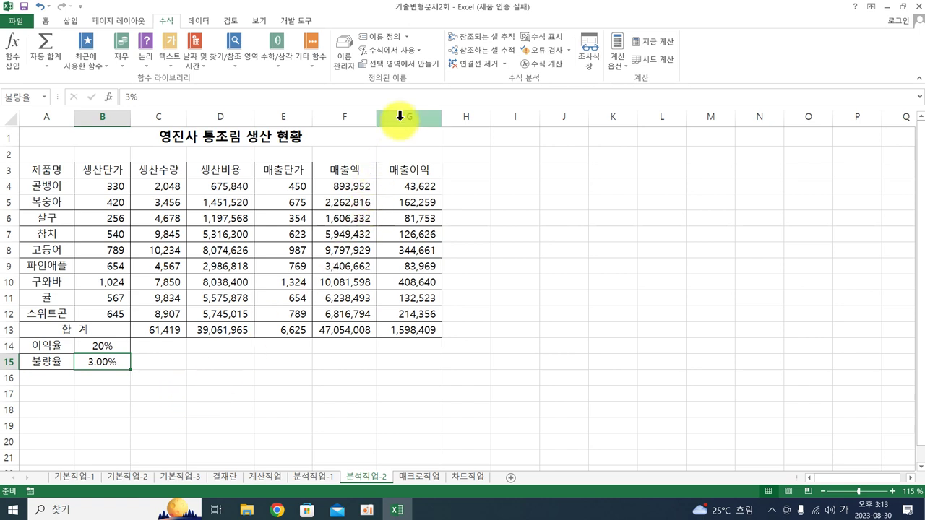
Name the total cell G13 매출이익합계 and check the names assigned to B14, B15 and G13
{"action": "left_click", "coordinate": [393, 331]}
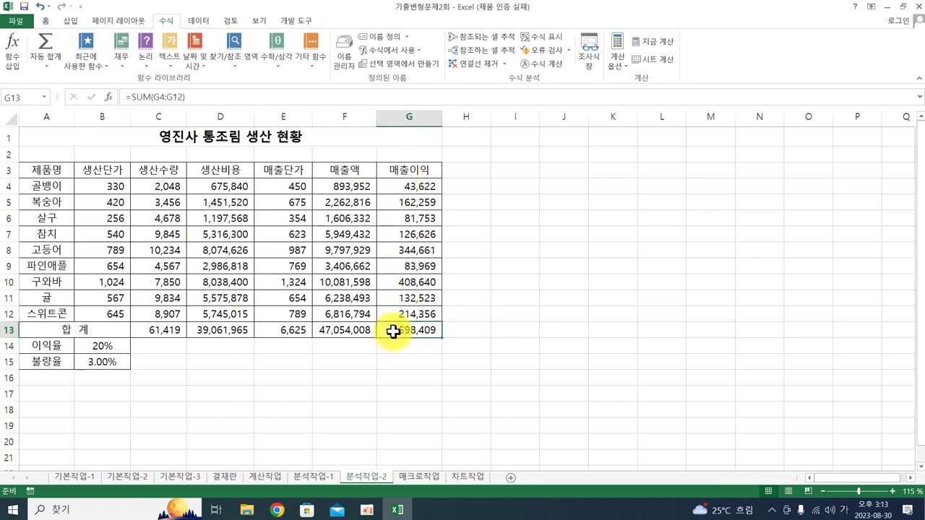
{"action": "left_click", "coordinate": [16, 99]}
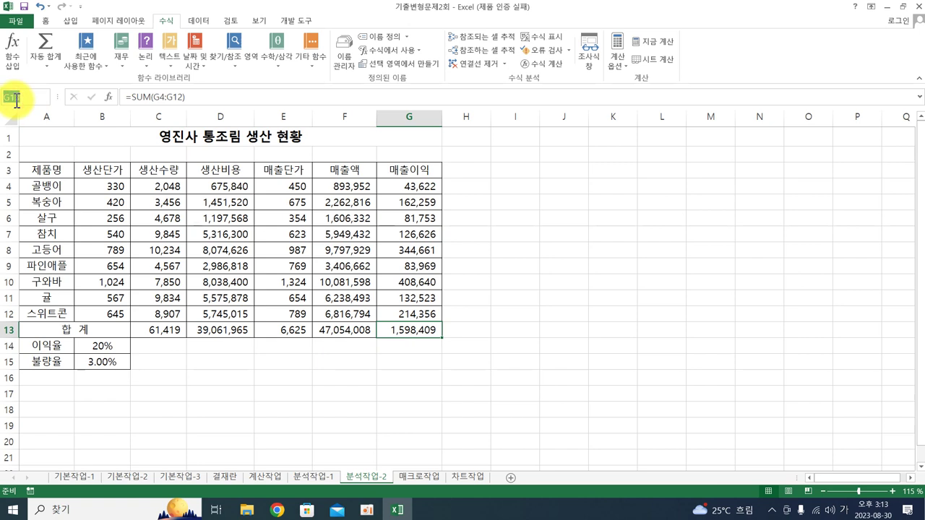
{"action": "type", "text": "추ㅣww"}
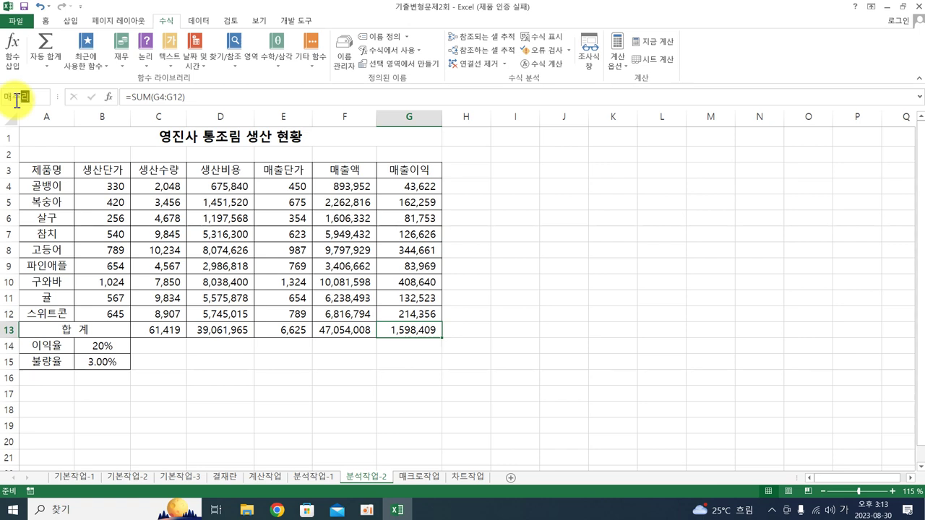
{"action": "key", "text": "BackSpace"}
{"action": "key", "text": "BackSpace"}
{"action": "key", "text": "BackSpace"}
{"action": "key", "text": "BackSpace"}
{"action": "key", "text": "BackSpace"}
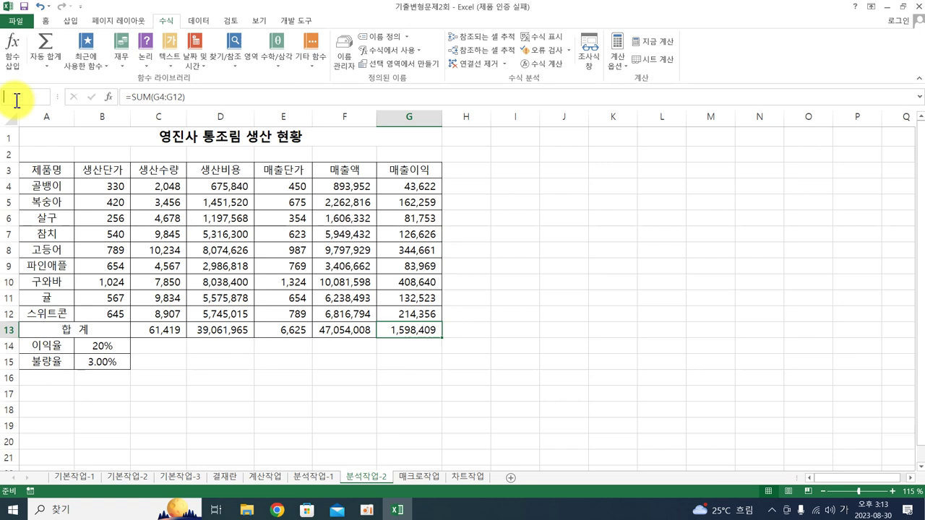
{"action": "type", "text": "매출이익합ㄱㅖ"}
{"action": "key", "text": "Return"}
{"action": "left_click", "coordinate": [405, 331]}
{"action": "left_click", "coordinate": [100, 350]}
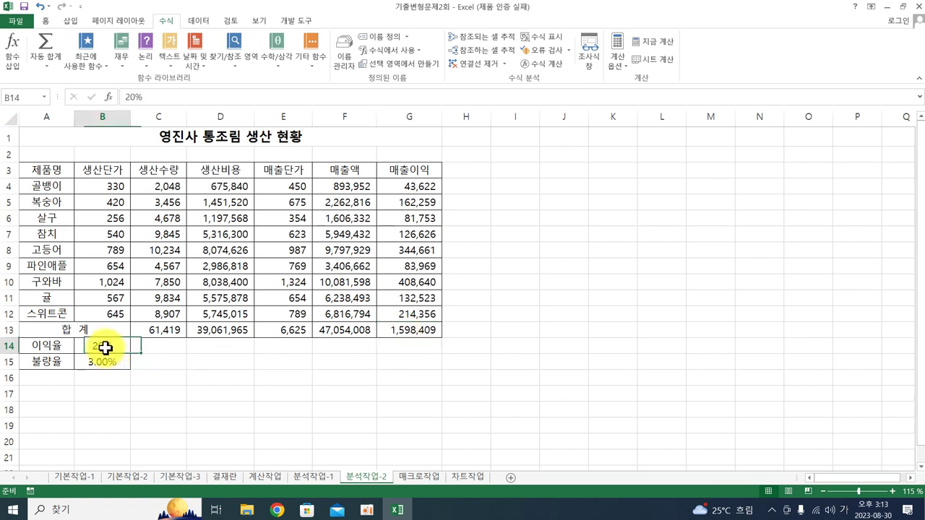
{"action": "left_click", "coordinate": [100, 363]}
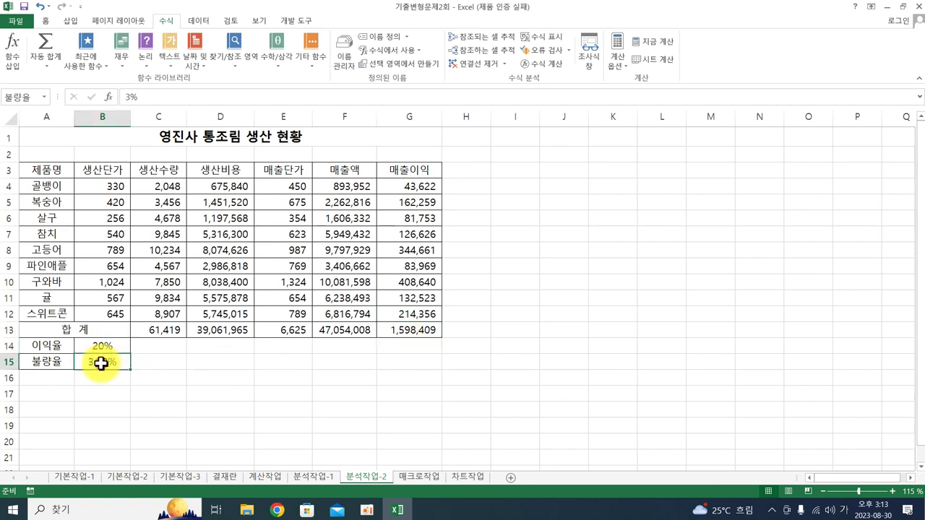
{"action": "left_click", "coordinate": [430, 333]}
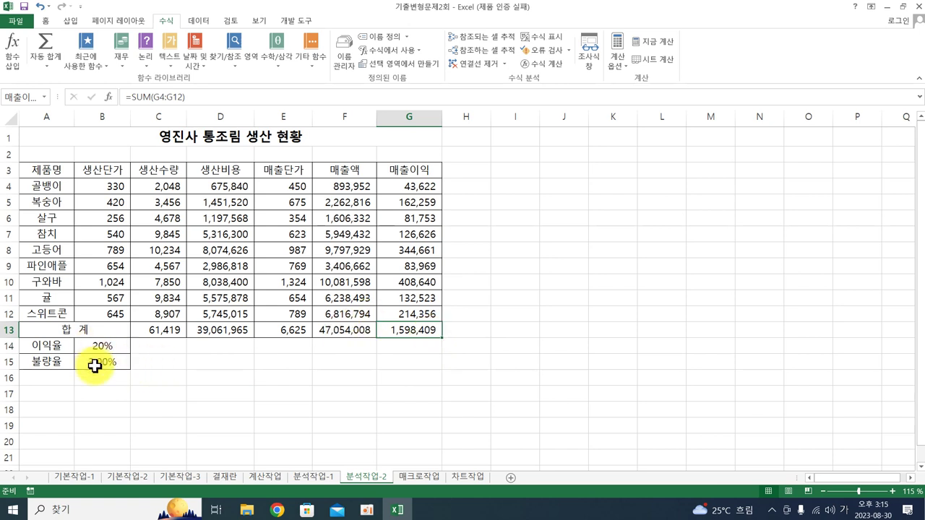
Add a what-if scenario named 매출이익증가 with B14:B15 as its changing cells
{"action": "left_click_drag", "start_coordinate": [91, 347], "coordinate": [93, 360]}
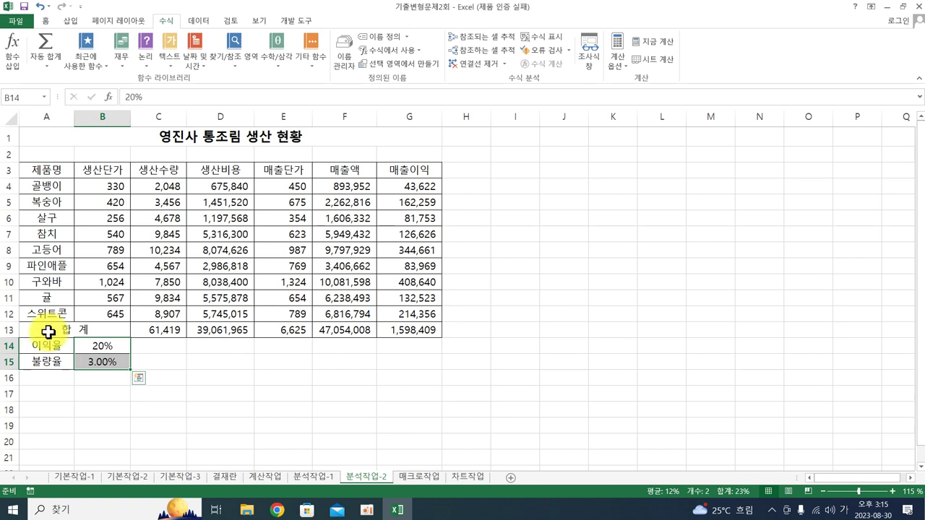
{"action": "left_click", "coordinate": [194, 21]}
{"action": "left_click", "coordinate": [512, 61]}
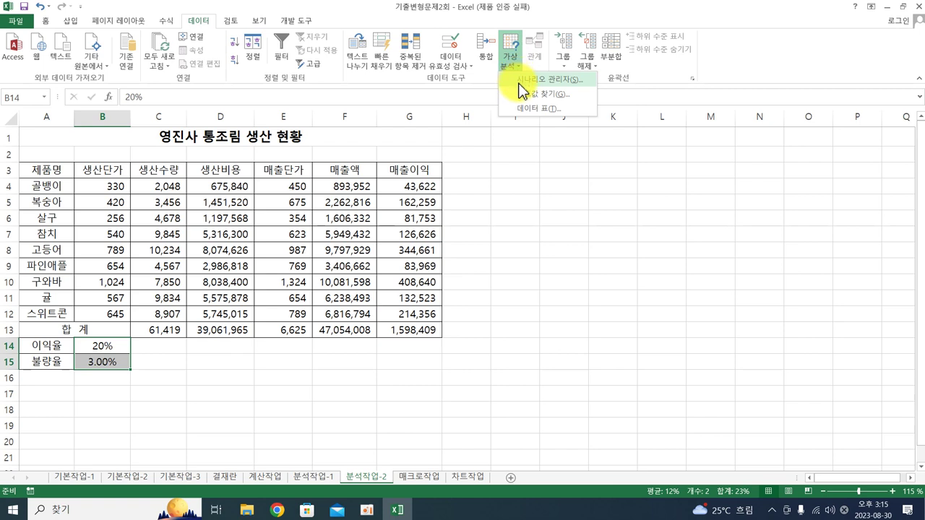
{"action": "left_click", "coordinate": [519, 80]}
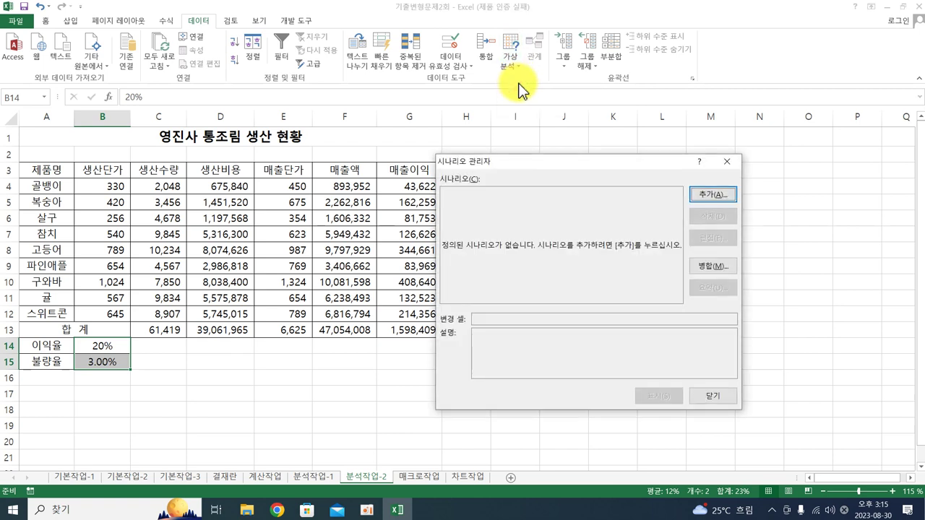
{"action": "left_click", "coordinate": [726, 197]}
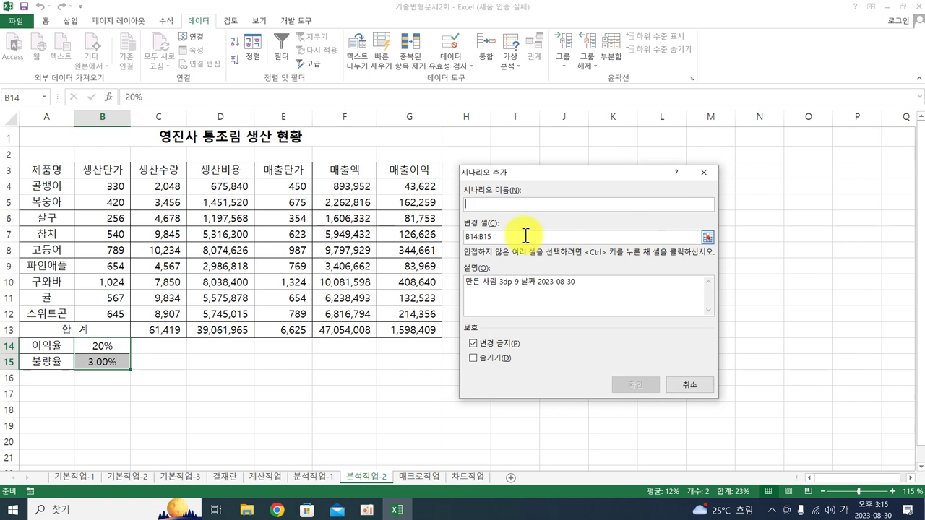
{"action": "type", "text": "맺ㄹ이"}
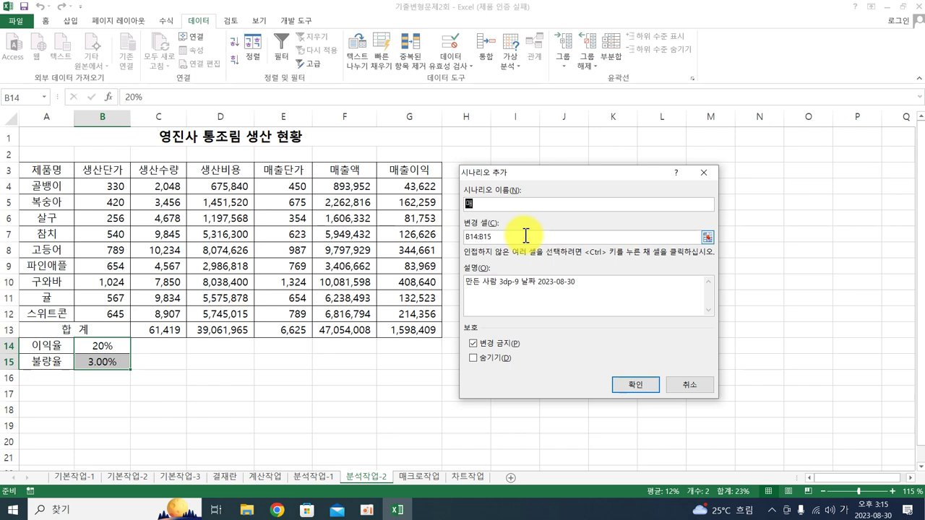
{"action": "key", "text": "BackSpace"}
{"action": "key", "text": "BackSpace"}
{"action": "key", "text": "BackSpace"}
{"action": "key", "text": "BackSpace"}
{"action": "type", "text": "매출ㅇ이익증가"}
{"action": "left_click", "coordinate": [629, 383]}
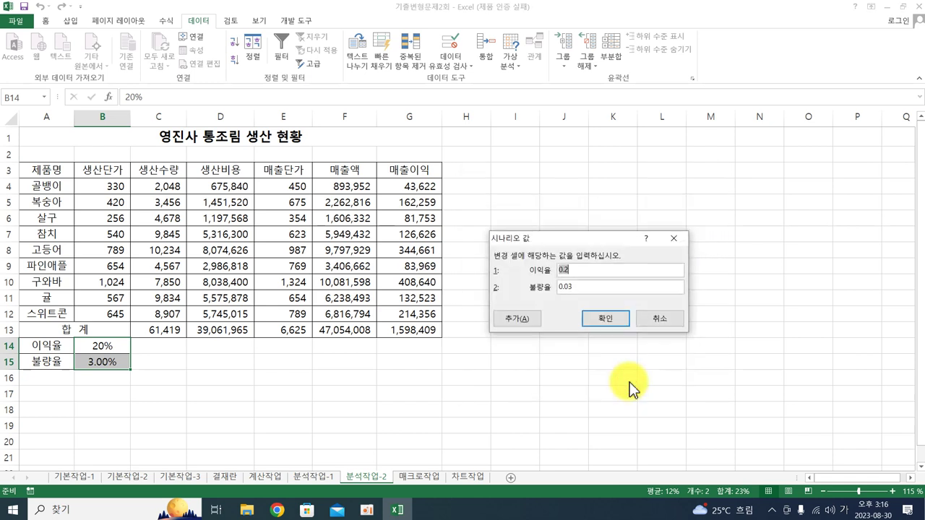
Set the 매출이익증가 scenario's values to 30% for 이익율 and 2% for 불량율, and continue to adding another scenario
{"action": "type", "text": "30%"}
{"action": "left_click_drag", "start_coordinate": [587, 288], "coordinate": [525, 281]}
{"action": "type", "text": "2"}
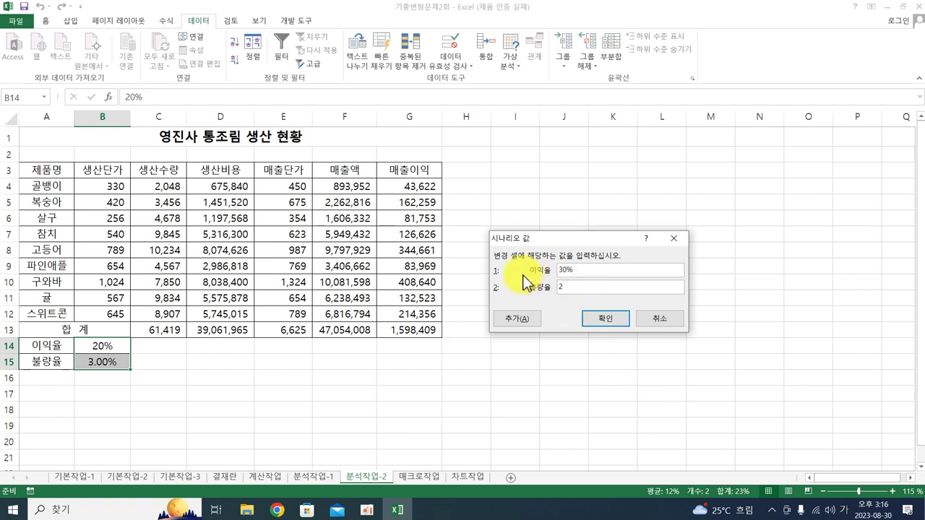
{"action": "type", "text": "%"}
{"action": "left_click", "coordinate": [526, 318]}
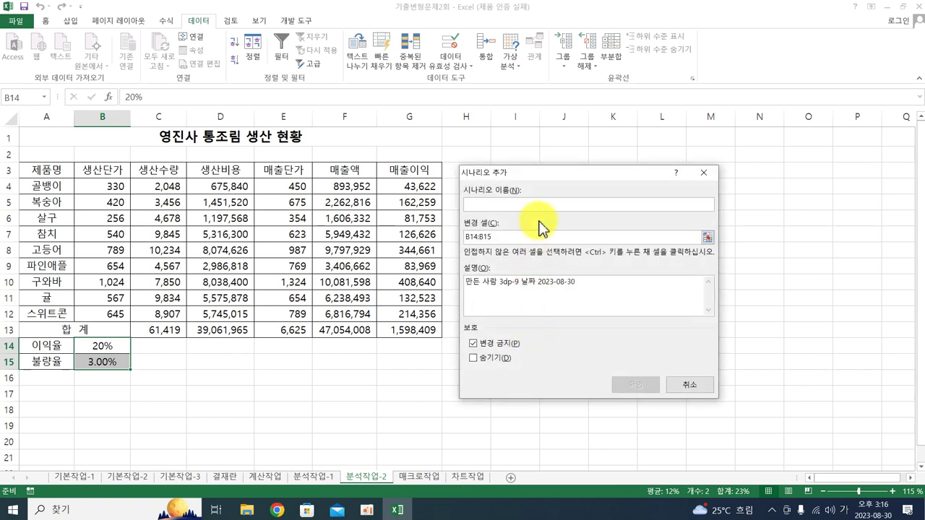
Add the scenario 매출이익감소 with 이익율 15% and 불량율 4%, and generate a 시나리오 요약 report with result cell G13
{"action": "type", "text": "매"}
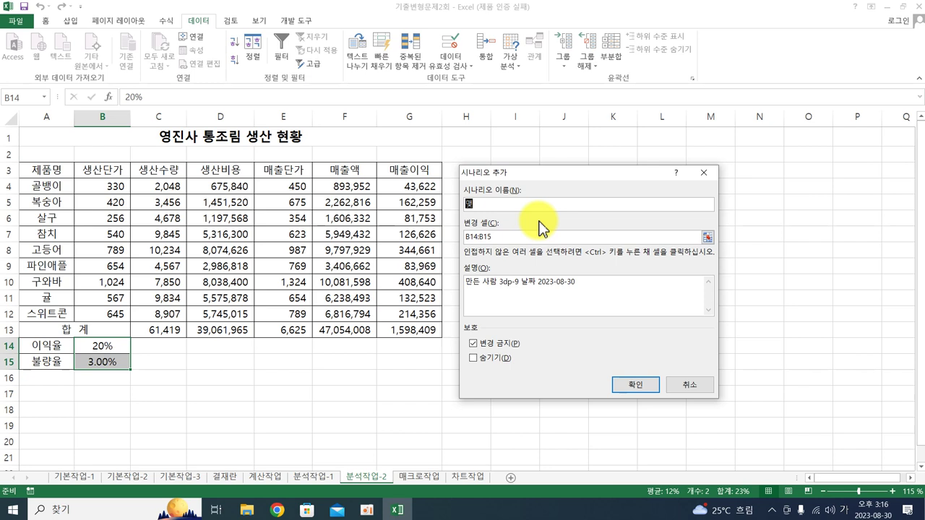
{"action": "type", "text": "출이익감소"}
{"action": "left_click", "coordinate": [629, 386]}
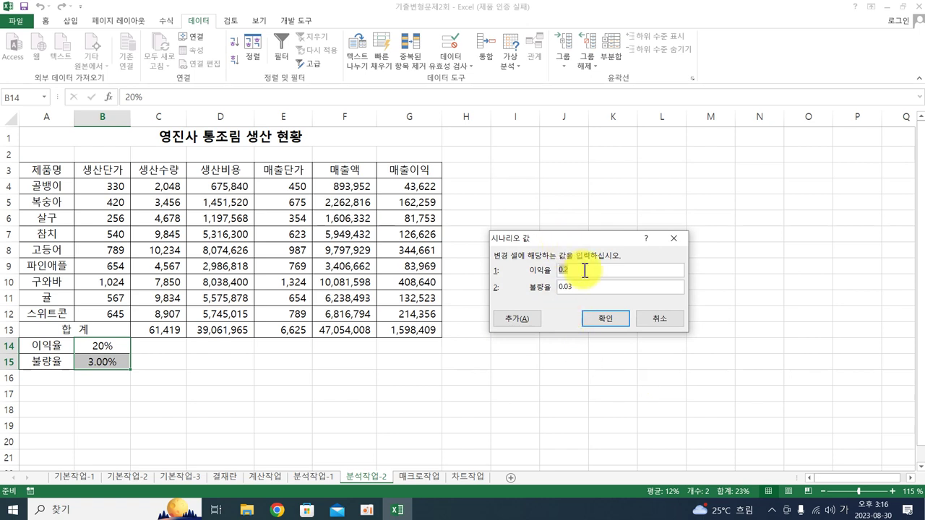
{"action": "type", "text": "15%"}
{"action": "key", "text": "Tab"}
{"action": "type", "text": "4%"}
{"action": "left_click", "coordinate": [613, 324]}
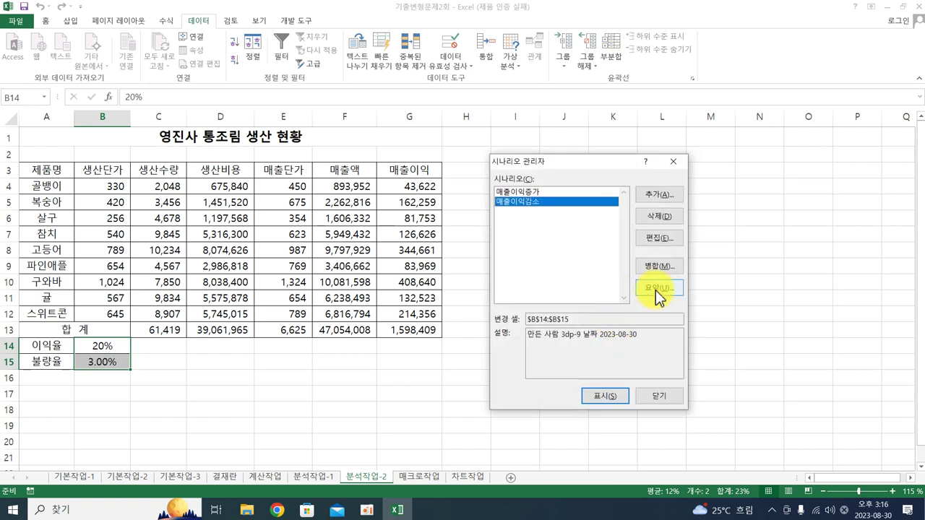
{"action": "left_click", "coordinate": [655, 288]}
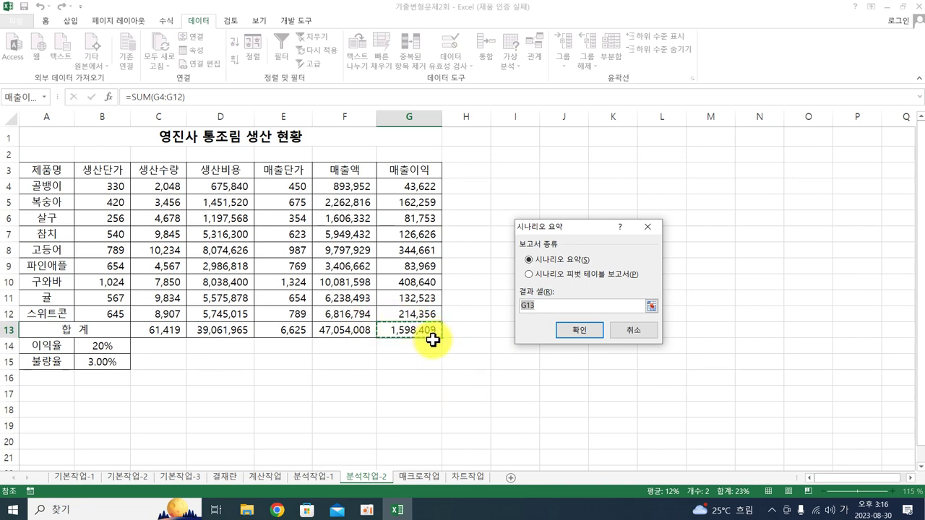
{"action": "left_click", "coordinate": [582, 332]}
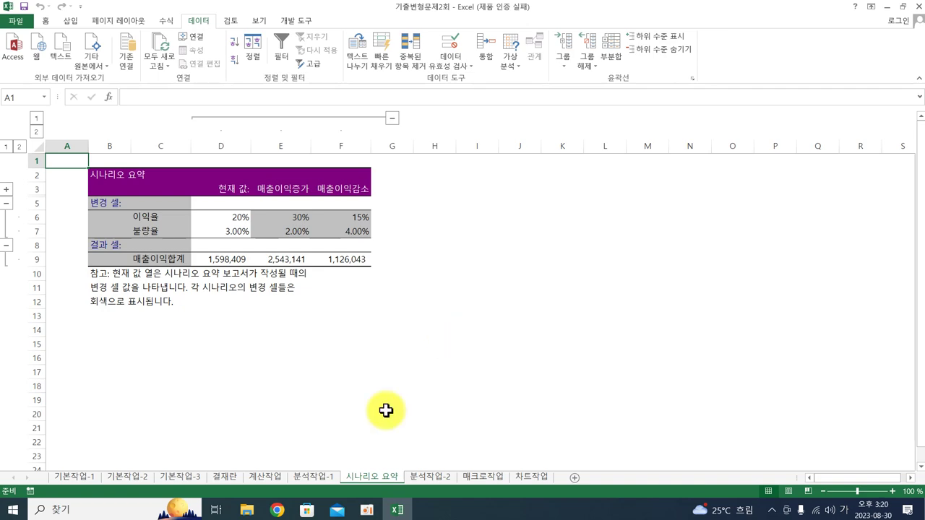
On sheet 매크로작업, start recording a macro named 평균 stored in the current workbook
{"action": "left_click", "coordinate": [481, 479]}
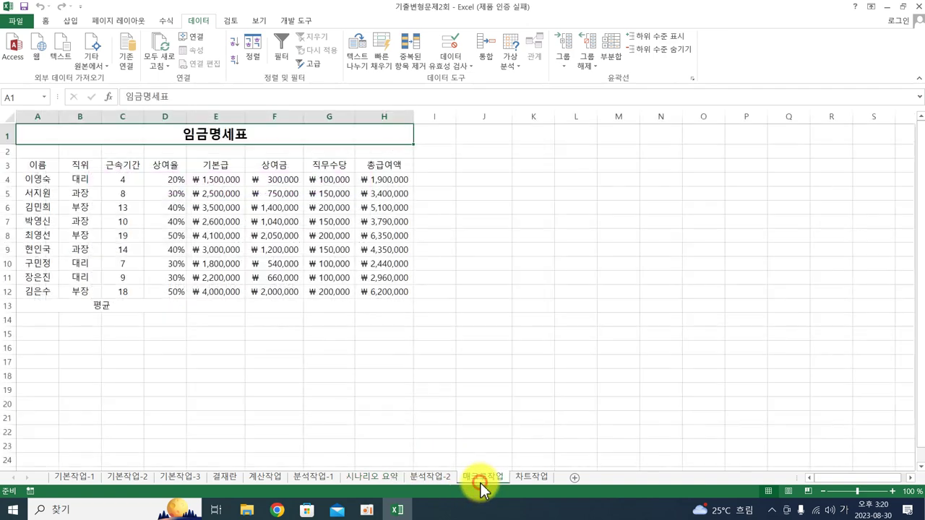
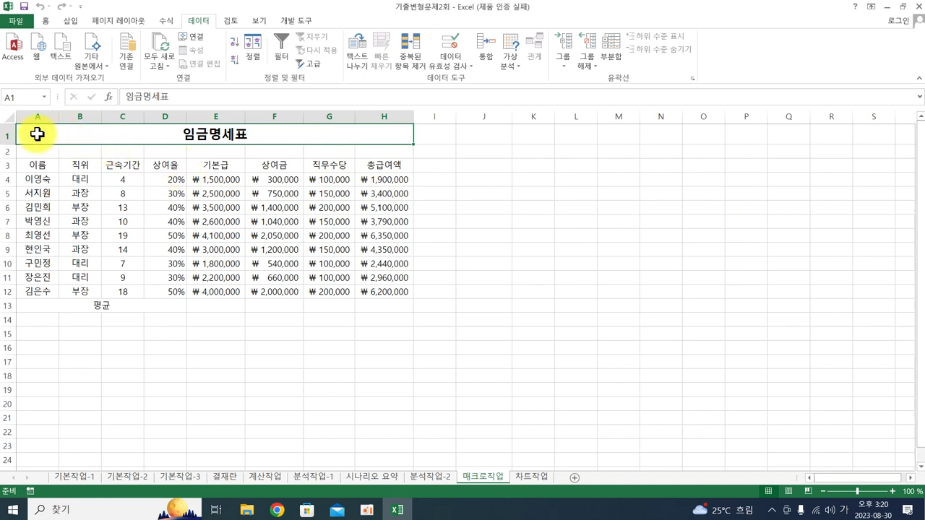
{"action": "left_click", "coordinate": [295, 21]}
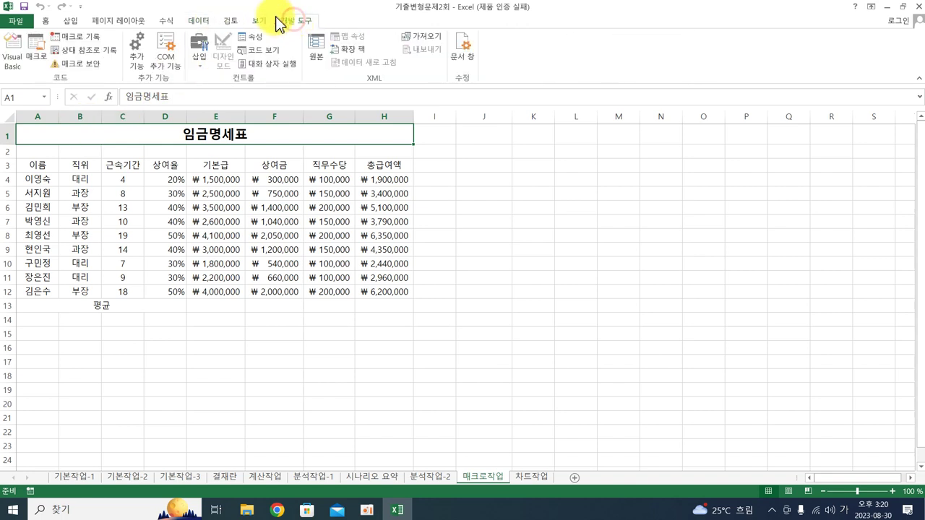
{"action": "left_click", "coordinate": [92, 42]}
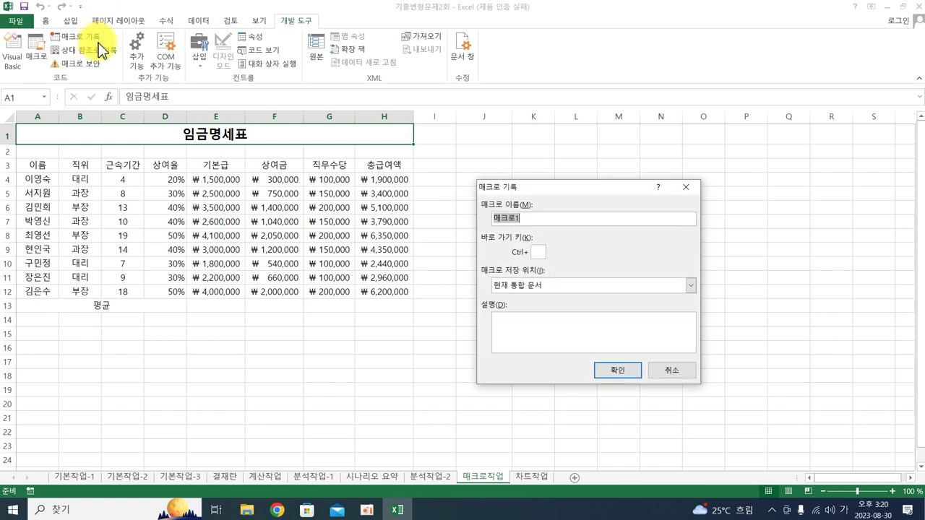
{"action": "type", "text": "평균"}
{"action": "key", "text": "Return"}
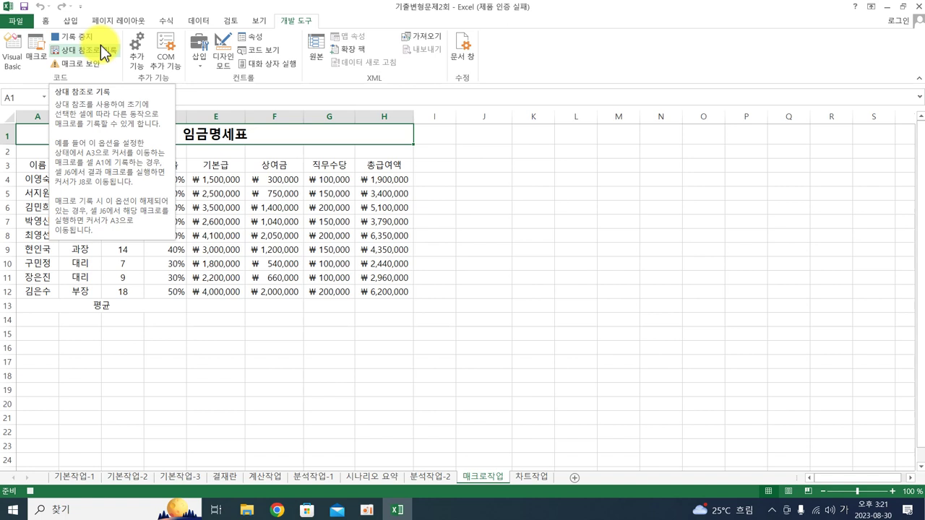
{"action": "left_click", "coordinate": [219, 279]}
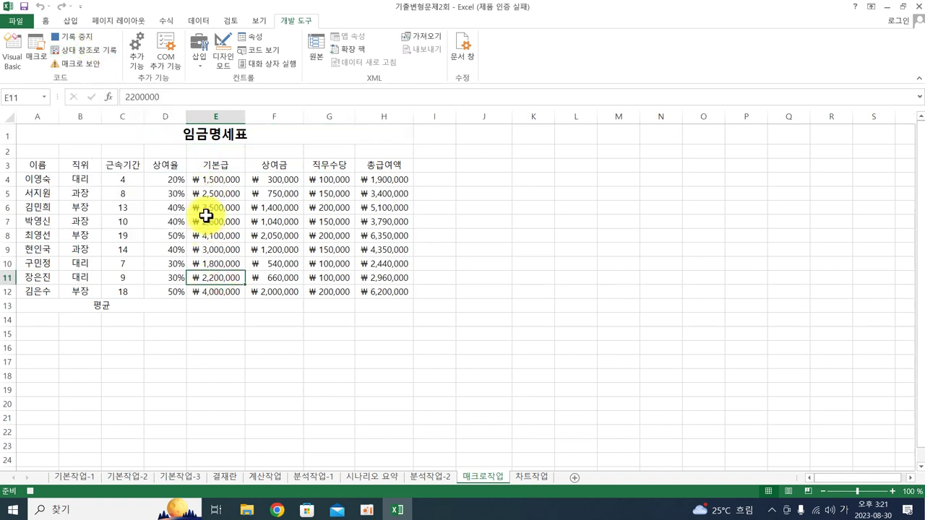
Fill the 평균 row in E13:H13 with the averages of rows 4 to 12 and stop recording the macro
{"action": "left_click_drag", "start_coordinate": [207, 182], "coordinate": [367, 310]}
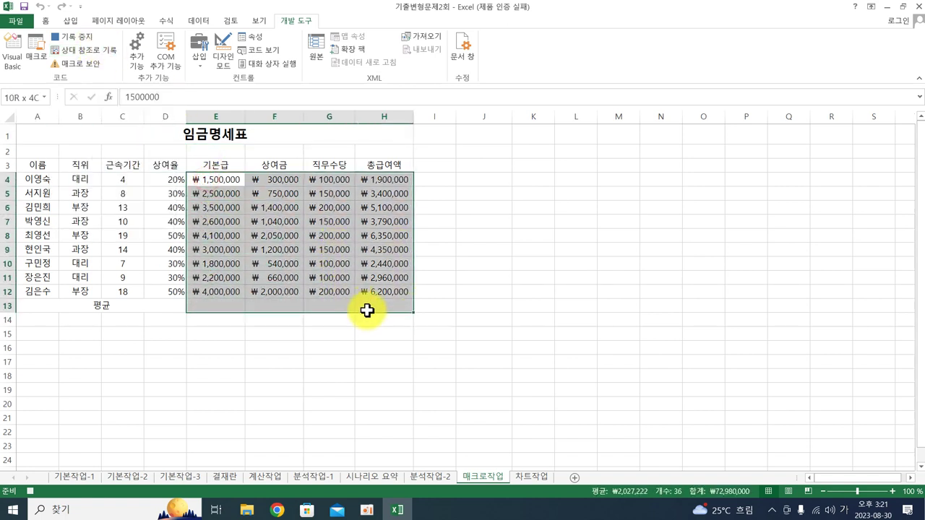
{"action": "left_click", "coordinate": [44, 22]}
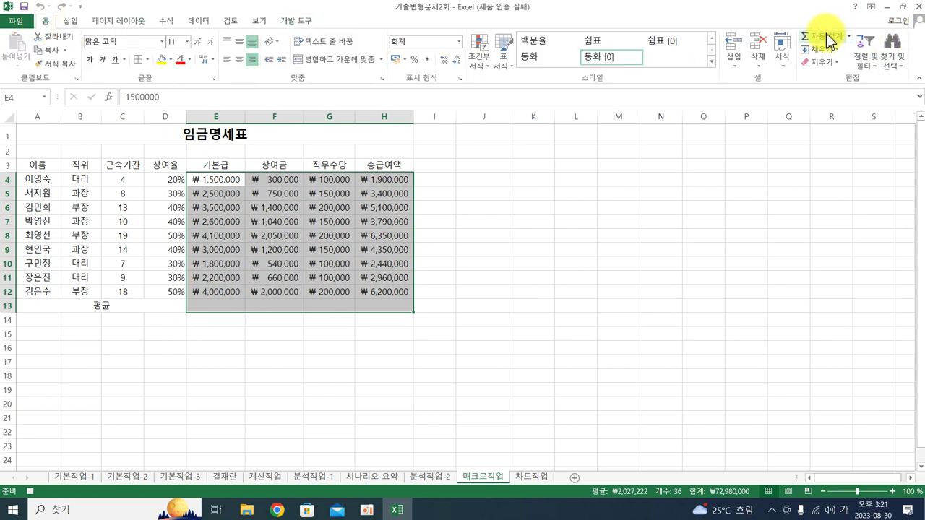
{"action": "left_click", "coordinate": [849, 40]}
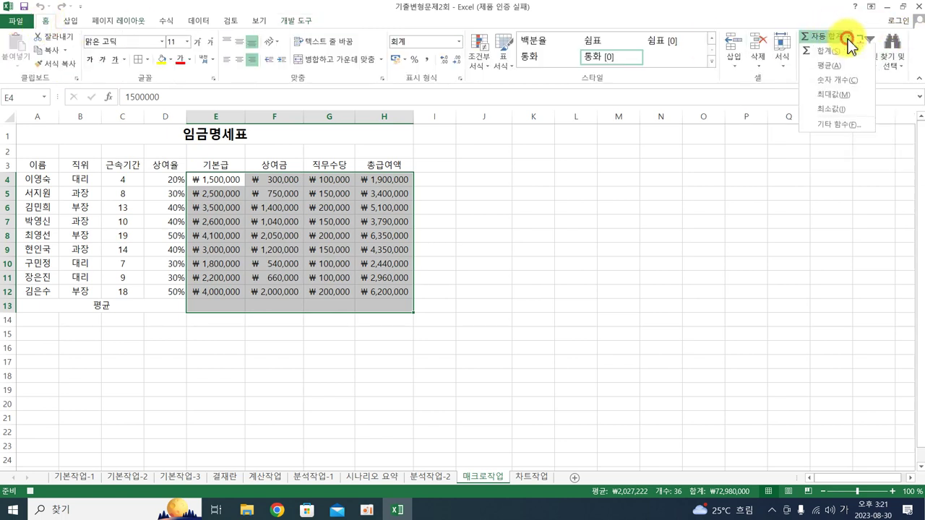
{"action": "left_click", "coordinate": [841, 66]}
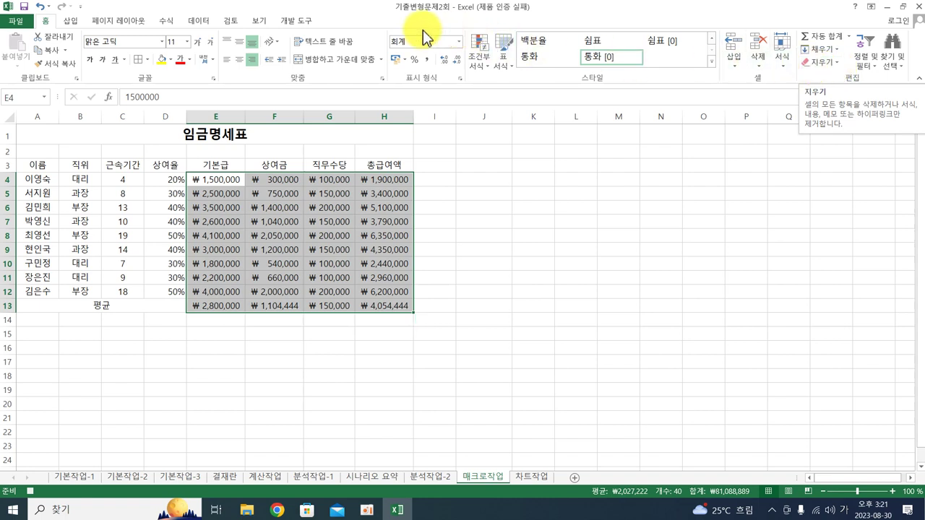
{"action": "left_click", "coordinate": [288, 22]}
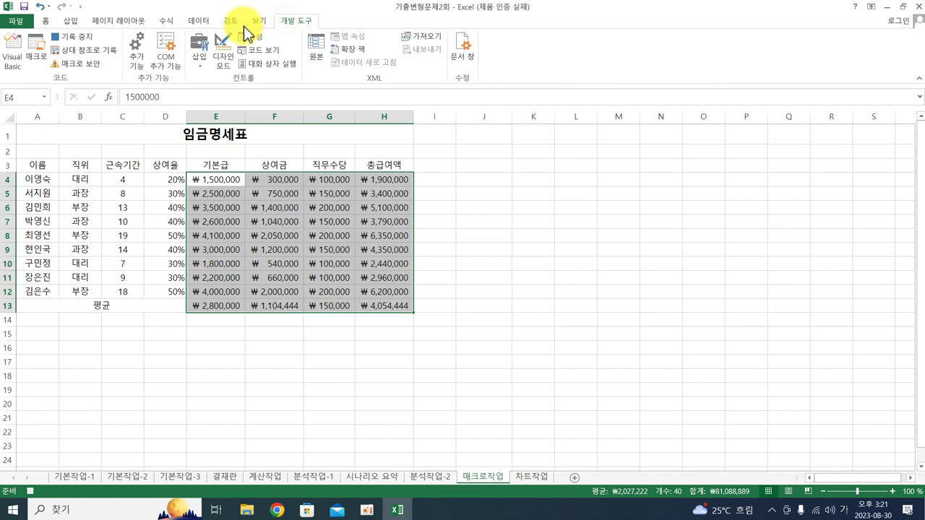
{"action": "left_click", "coordinate": [75, 37]}
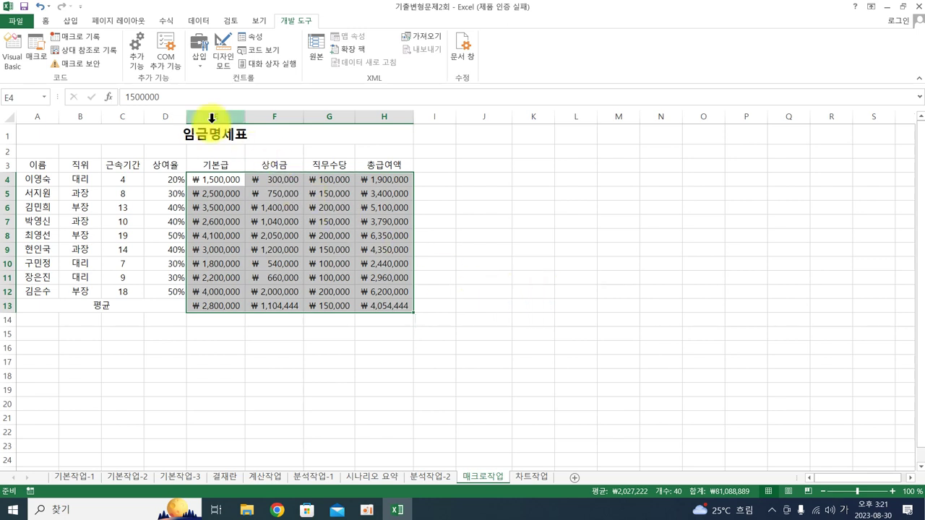
Draw a regular pentagon shape over cells J3:J5 and label it 평균
{"action": "left_click", "coordinate": [62, 22]}
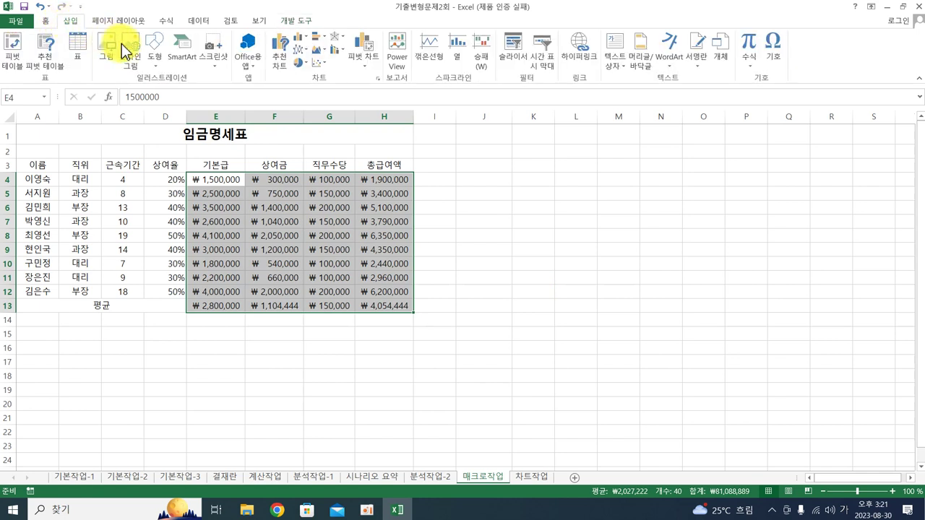
{"action": "left_click", "coordinate": [153, 56]}
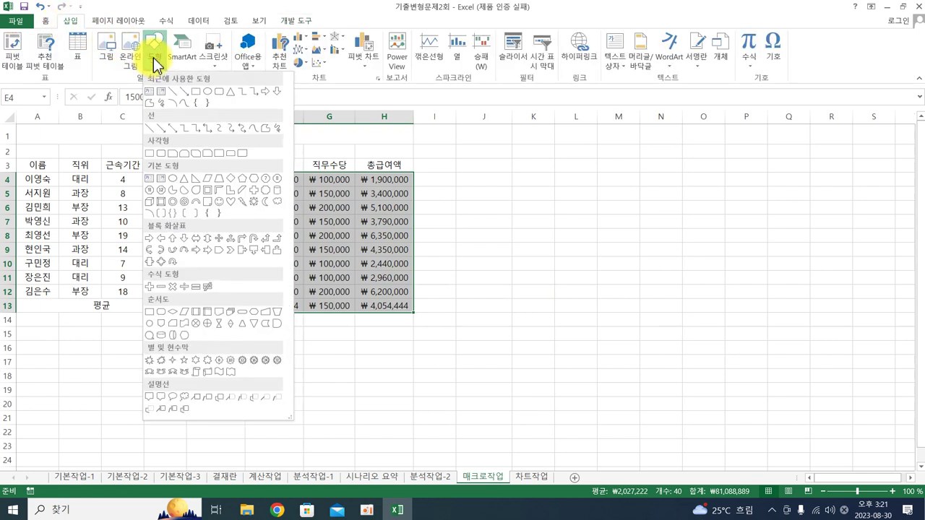
{"action": "left_click", "coordinate": [240, 180]}
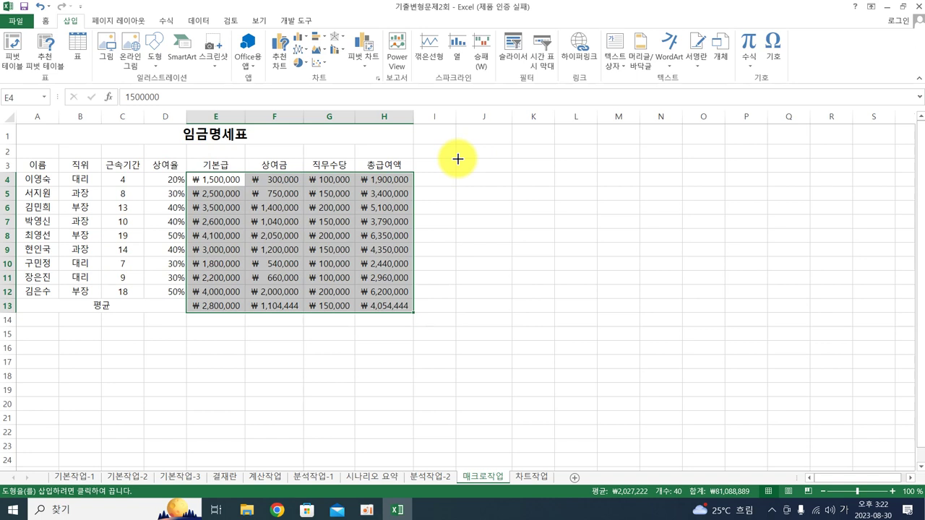
{"action": "mouse_move", "coordinate": [456, 158]}
{"action": "left_mouse_down"}
{"action": "mouse_move", "coordinate": [498, 190]}
{"action": "mouse_move", "coordinate": [499, 204]}
{"action": "left_mouse_up"}
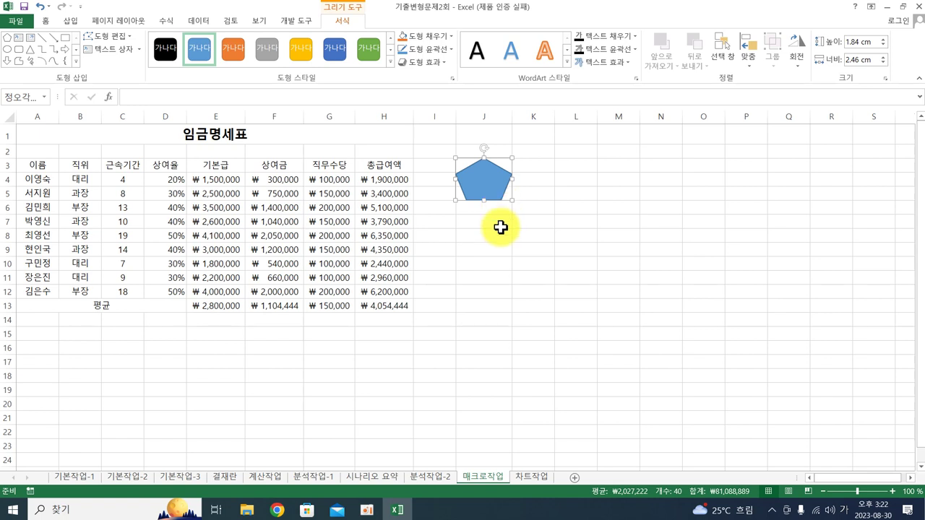
{"action": "type", "text": "ㅍㅕㅇ균ㄴ"}
{"action": "key", "text": "BackSpace"}
Assign the 평균 macro to the pentagon shape and deselect the shape
{"action": "right_click", "coordinate": [488, 193]}
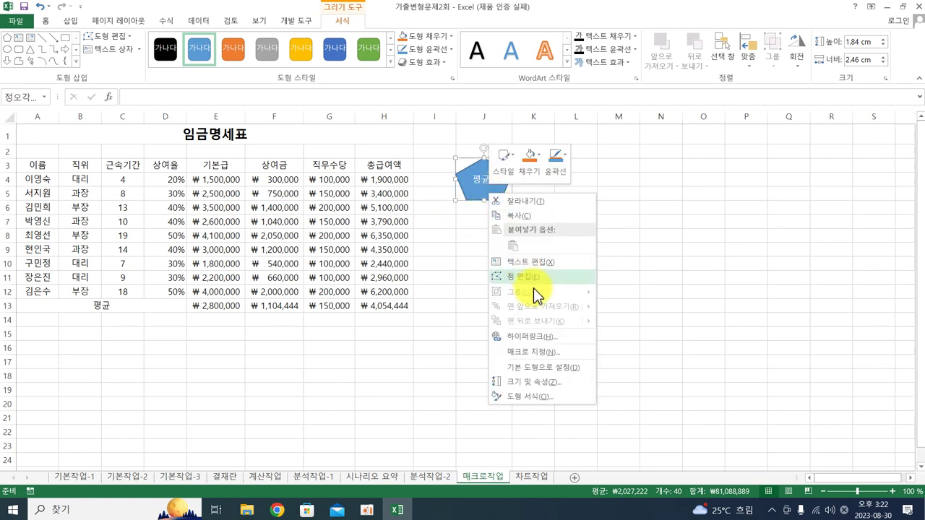
{"action": "left_click", "coordinate": [554, 354]}
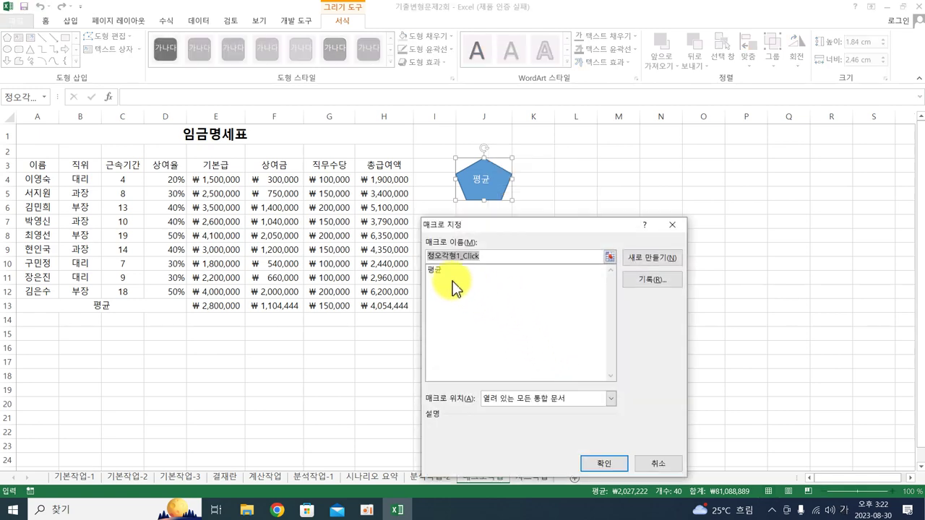
{"action": "left_click", "coordinate": [434, 271]}
{"action": "left_click", "coordinate": [597, 463]}
{"action": "left_click", "coordinate": [639, 294]}
Test the 평균 macro by running it twice from the pentagon shape
{"action": "left_click", "coordinate": [481, 182]}
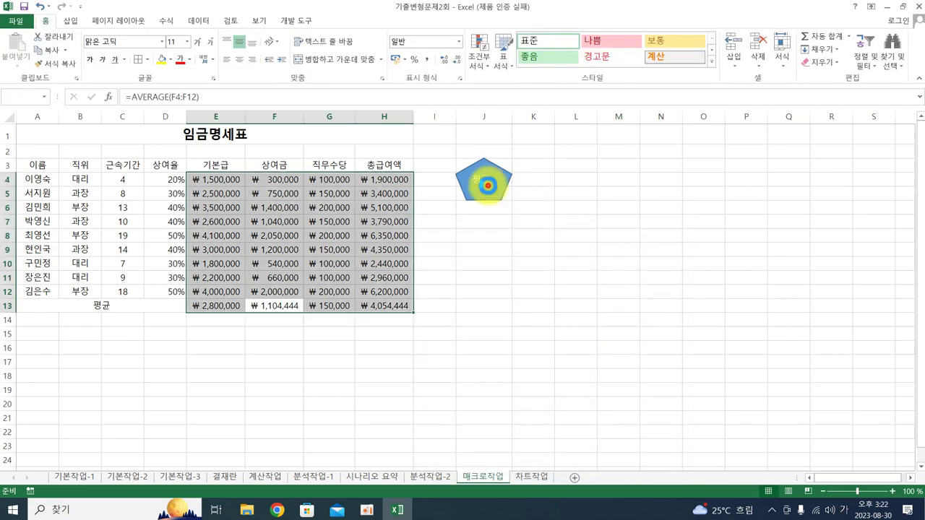
{"action": "left_click", "coordinate": [630, 287]}
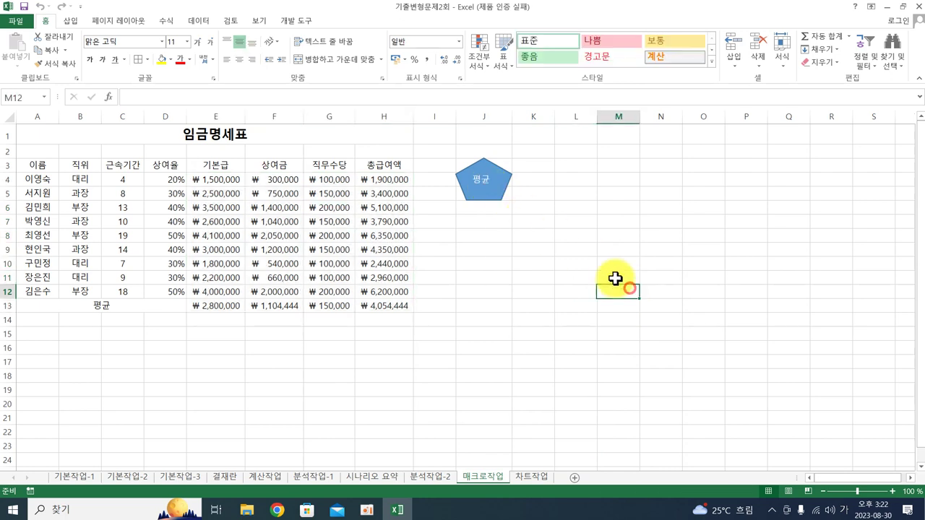
{"action": "left_click", "coordinate": [481, 193]}
{"action": "left_click", "coordinate": [638, 325]}
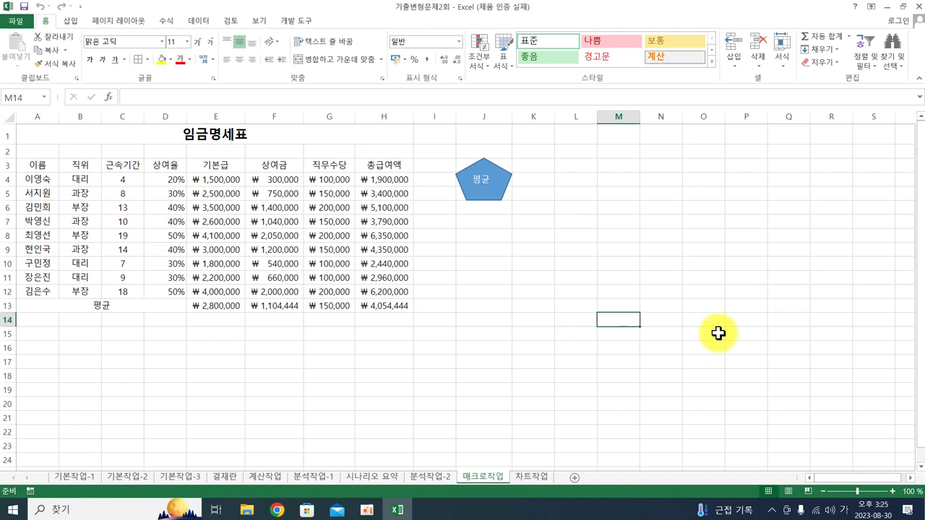
Start recording a second macro named 서식, stored in the current workbook, from an empty cell outside the table
{"action": "left_click", "coordinate": [702, 202]}
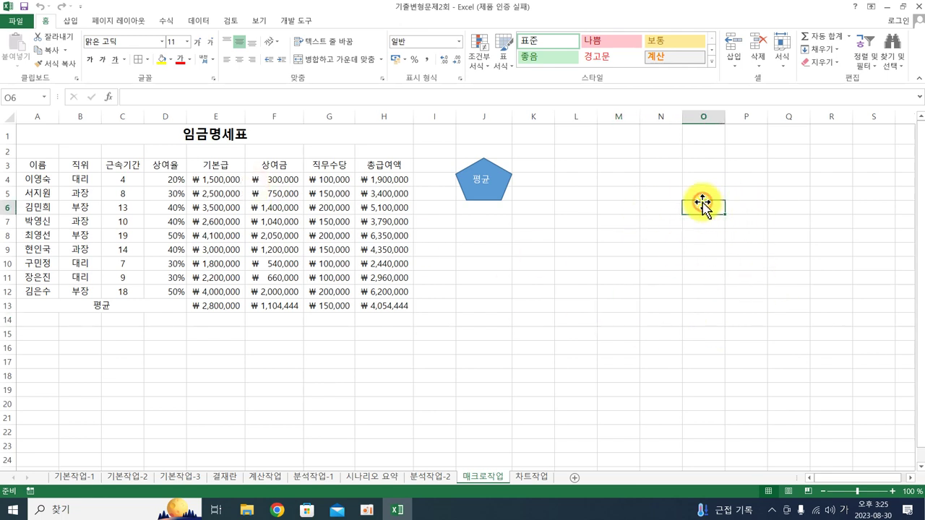
{"action": "left_click", "coordinate": [279, 21]}
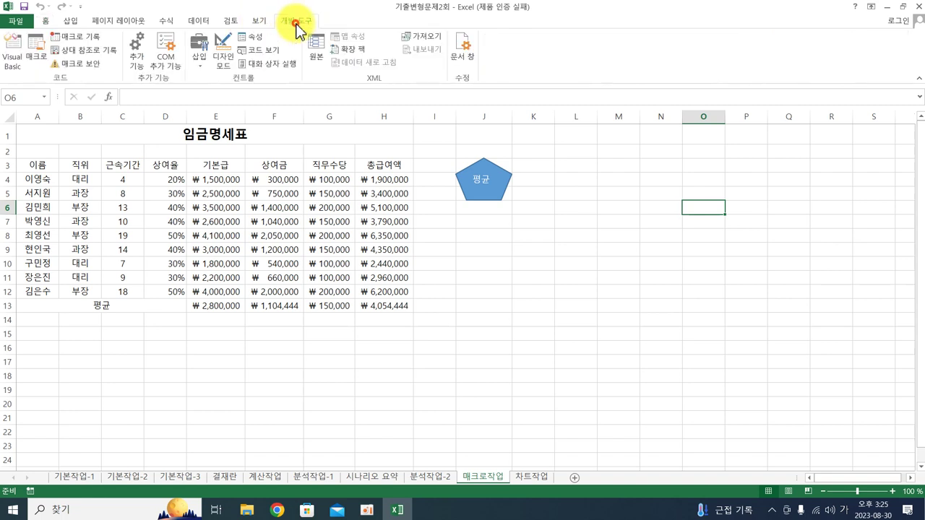
{"action": "left_click", "coordinate": [75, 40]}
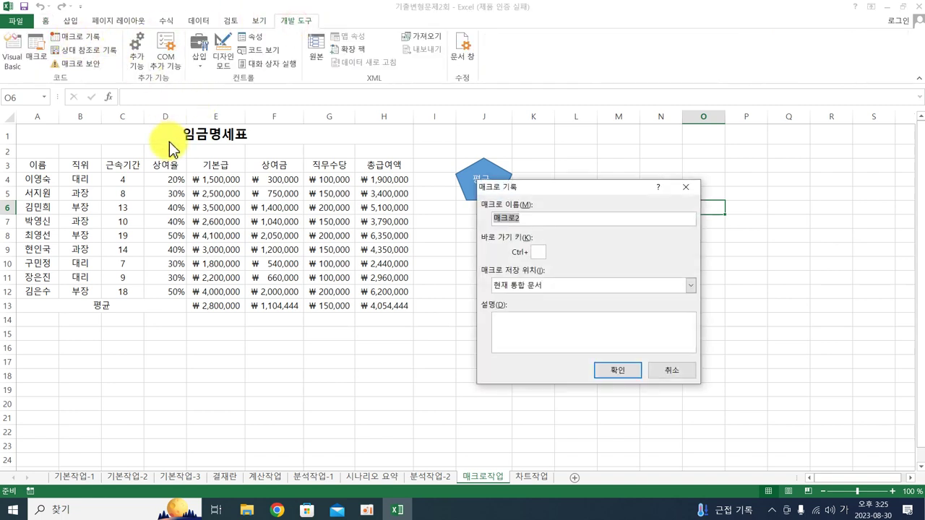
{"action": "type", "text": "서"}
{"action": "type", "text": "균"}
{"action": "key", "text": "Return"}
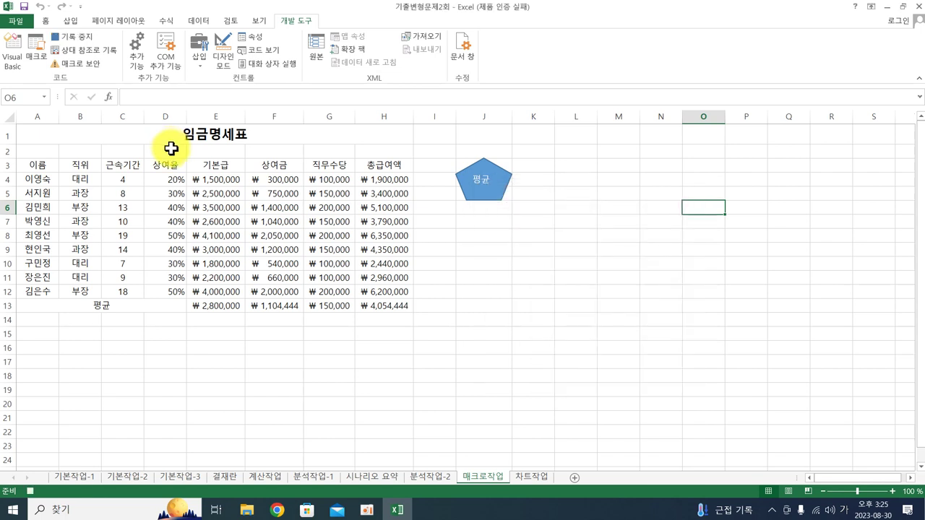
Apply all borders to the salary table A3:H13 and stop recording the 서식 macro
{"action": "left_click_drag", "start_coordinate": [33, 165], "coordinate": [369, 307]}
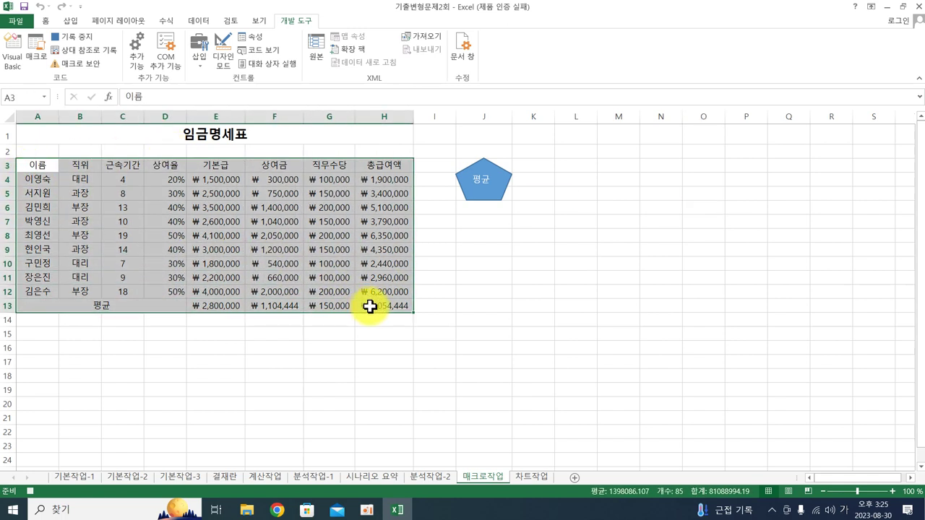
{"action": "left_click", "coordinate": [46, 20]}
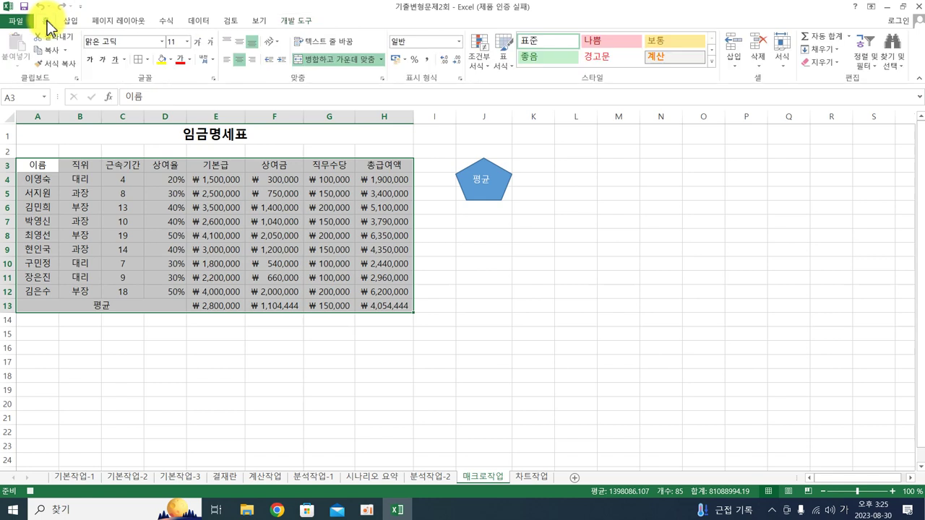
{"action": "left_click", "coordinate": [136, 60]}
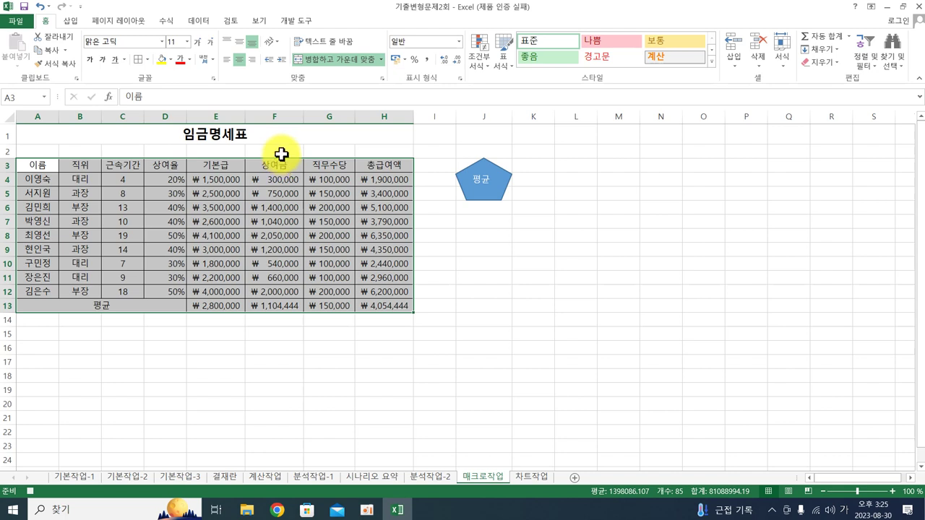
{"action": "left_click", "coordinate": [288, 22]}
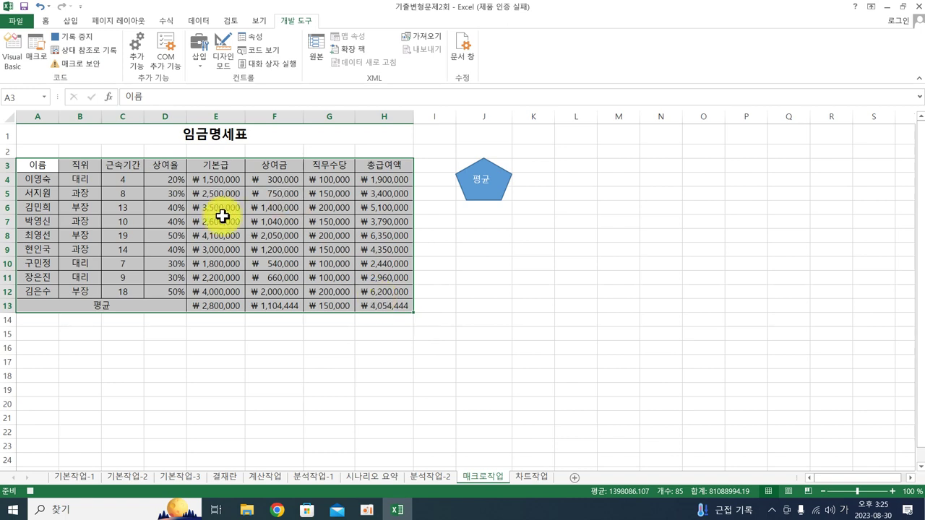
{"action": "left_click", "coordinate": [30, 490]}
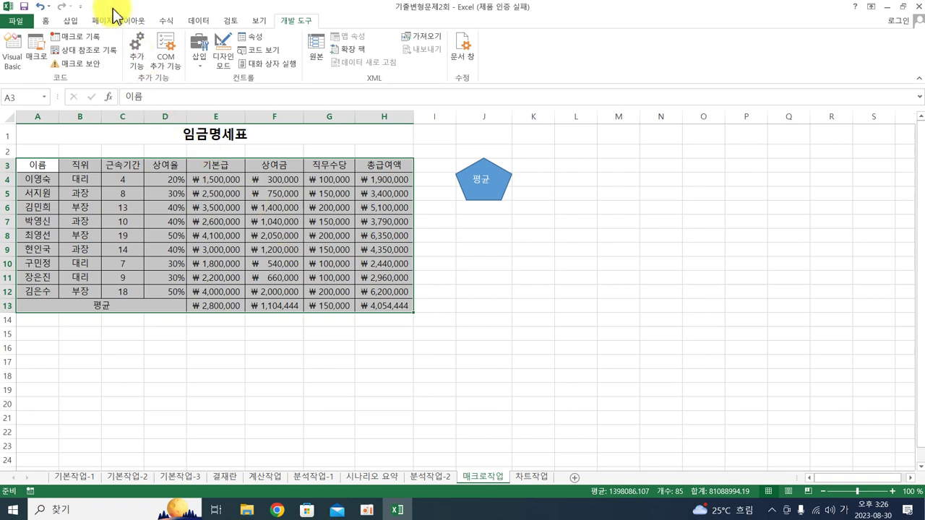
Draw a plaque (배지) shape, resize it to cover cells J7:J9, and label it 서식
{"action": "left_click", "coordinate": [70, 21]}
{"action": "left_click", "coordinate": [153, 52]}
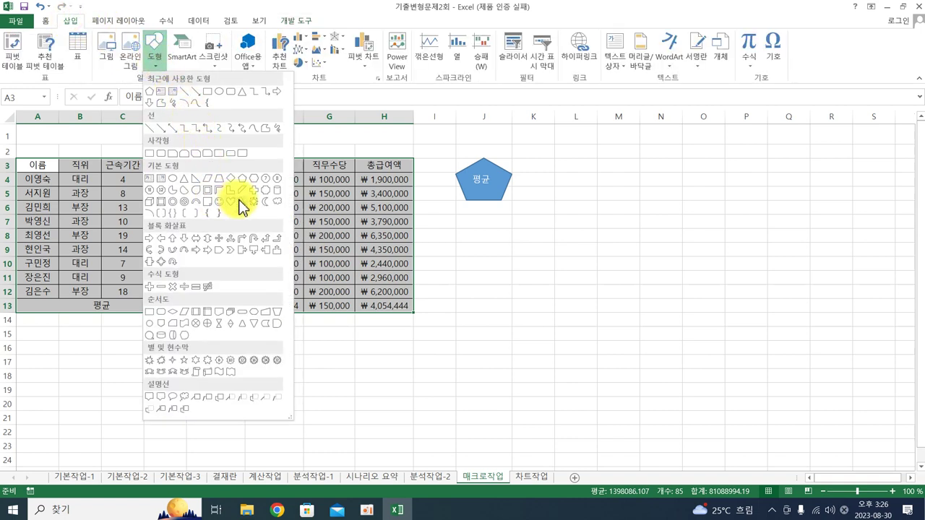
{"action": "left_click", "coordinate": [261, 201]}
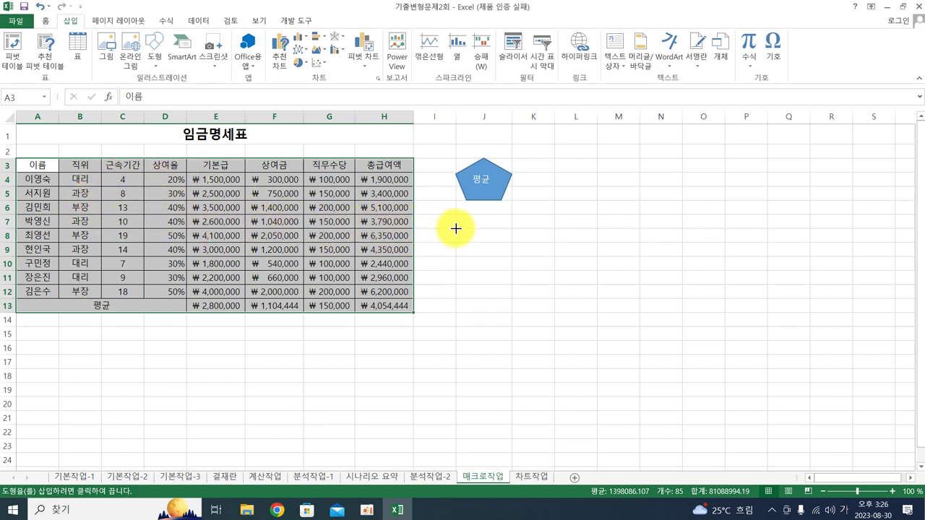
{"action": "left_click_drag", "start_coordinate": [456, 228], "coordinate": [489, 260]}
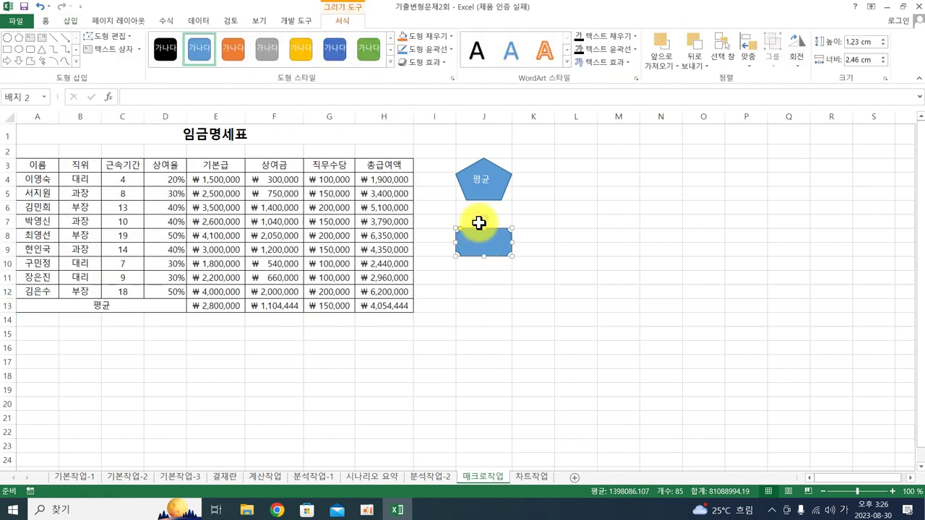
{"action": "left_click_drag", "start_coordinate": [486, 223], "coordinate": [484, 215]}
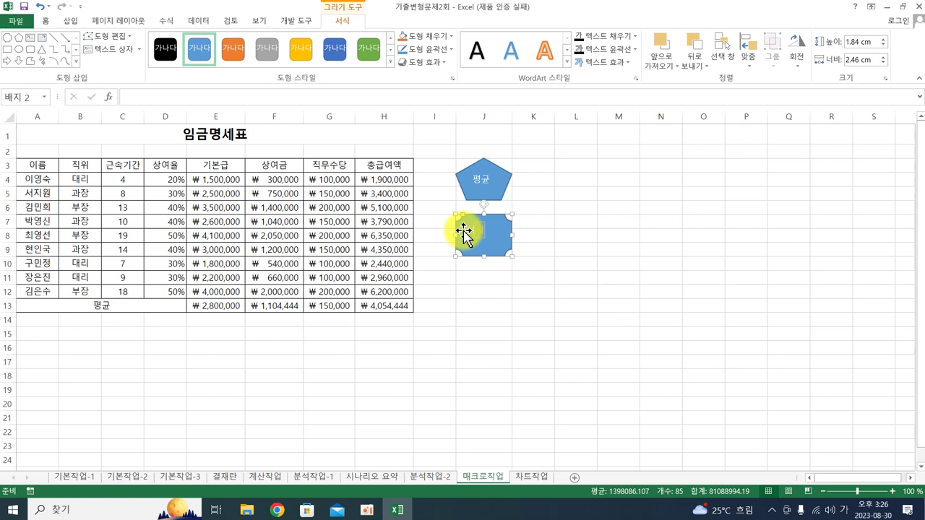
{"action": "type", "text": "서식"}
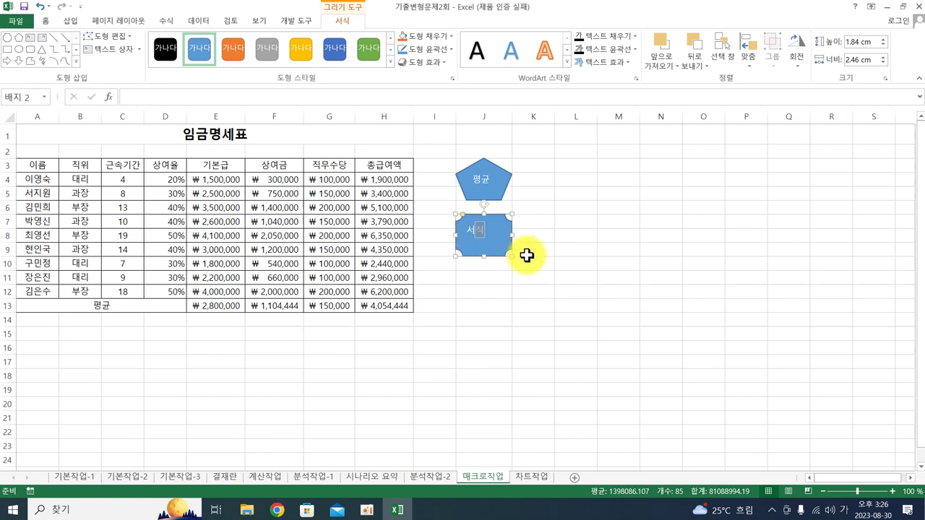
Assign the 서식 macro to the plaque shape and deselect the shape
{"action": "right_click", "coordinate": [488, 247]}
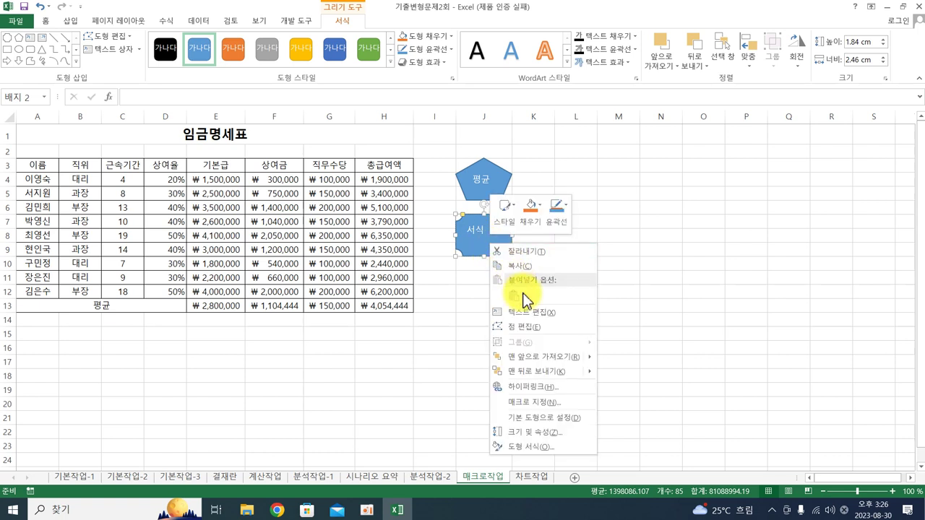
{"action": "left_click", "coordinate": [544, 408]}
{"action": "left_click", "coordinate": [422, 289]}
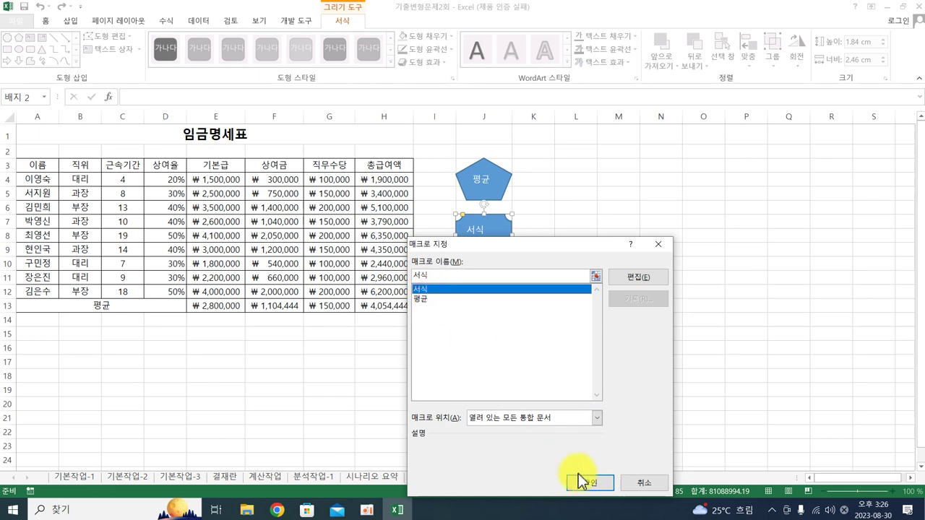
{"action": "left_click", "coordinate": [589, 483]}
{"action": "left_click", "coordinate": [620, 361]}
Run the 서식 and 평균 macros from their shapes to test them, and deselect the table
{"action": "left_click", "coordinate": [458, 233]}
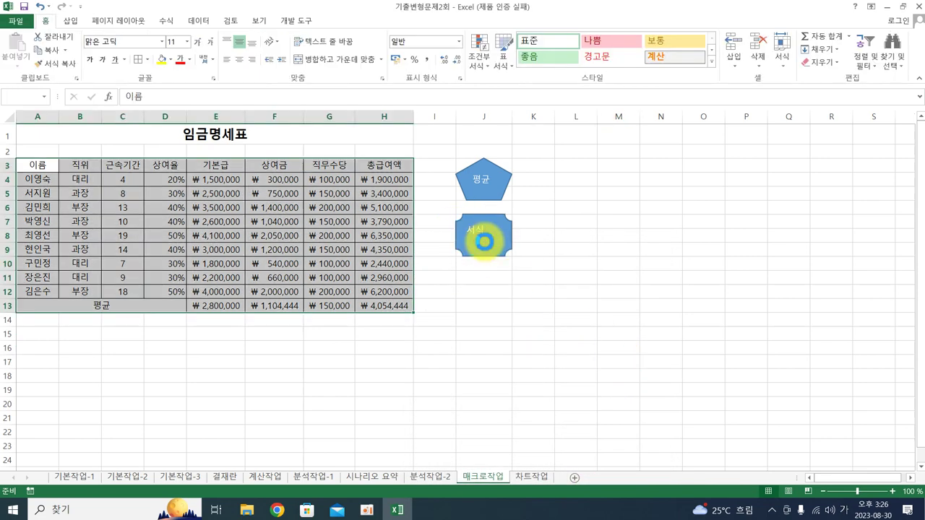
{"action": "left_click", "coordinate": [500, 189]}
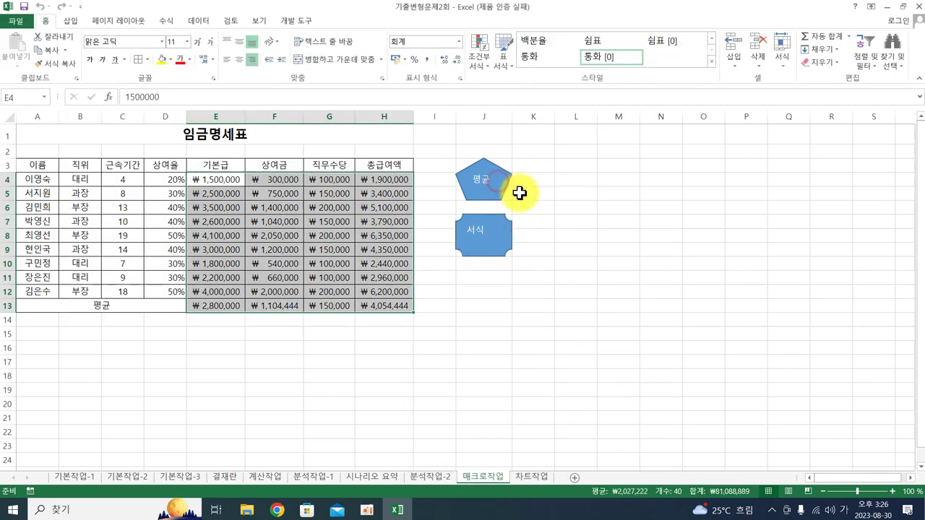
{"action": "left_click", "coordinate": [616, 249]}
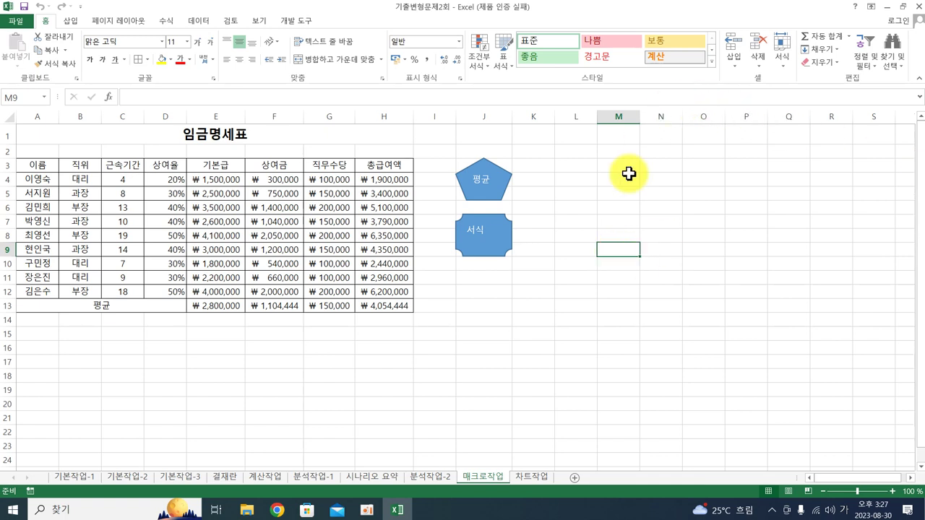
{"action": "left_click", "coordinate": [501, 308]}
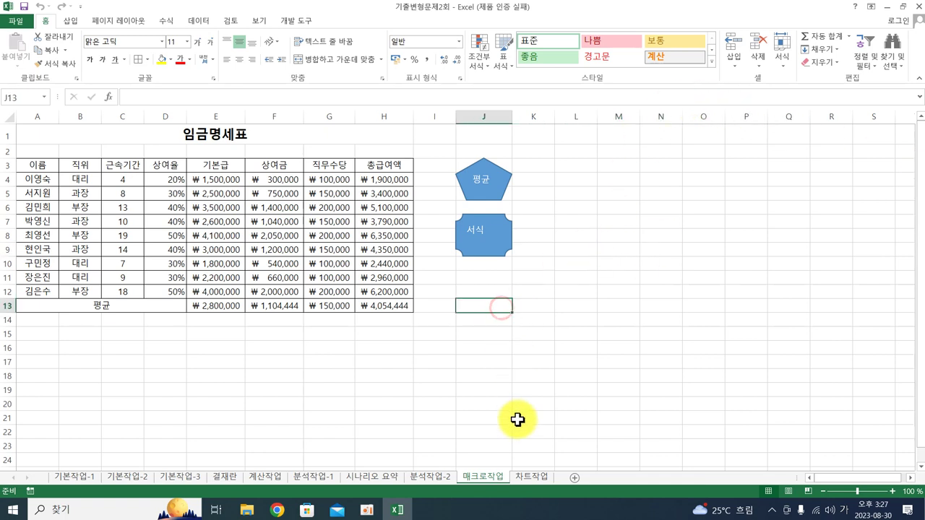
Go to the 차트작업 sheet and open the data source selection for its column chart
{"action": "left_click", "coordinate": [532, 479]}
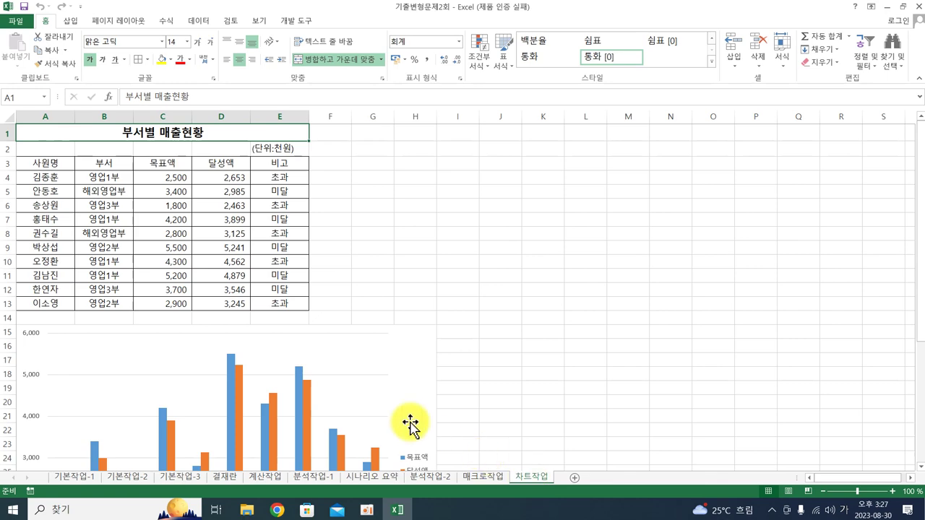
{"action": "scroll", "coordinate": [392, 378], "scroll_direction": "down", "scroll_amount": 2}
{"action": "scroll", "coordinate": [339, 333], "scroll_direction": "down", "scroll_amount": 1}
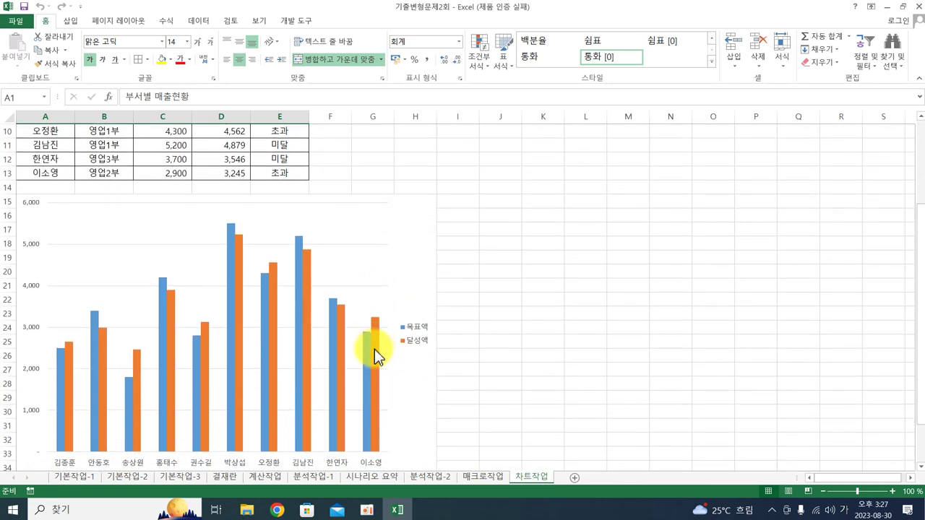
{"action": "scroll", "coordinate": [362, 359], "scroll_direction": "up", "scroll_amount": 3}
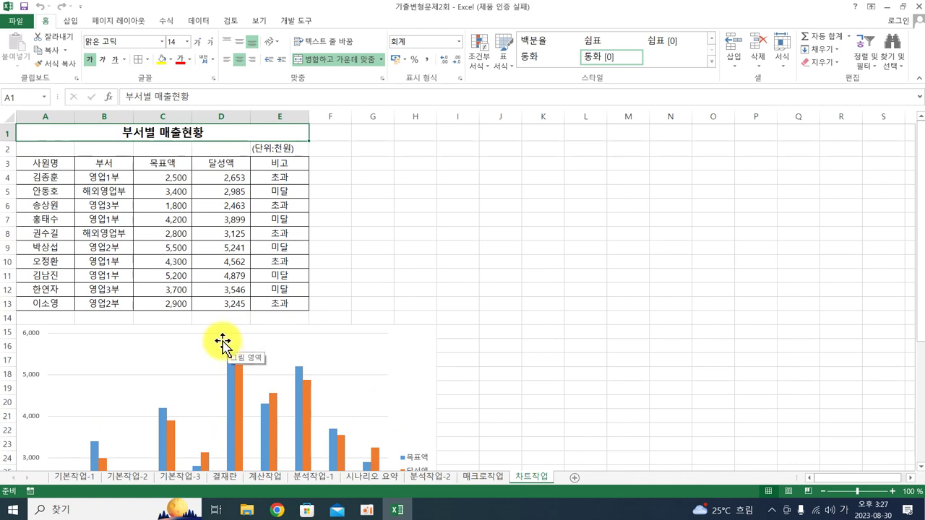
{"action": "left_click", "coordinate": [403, 359]}
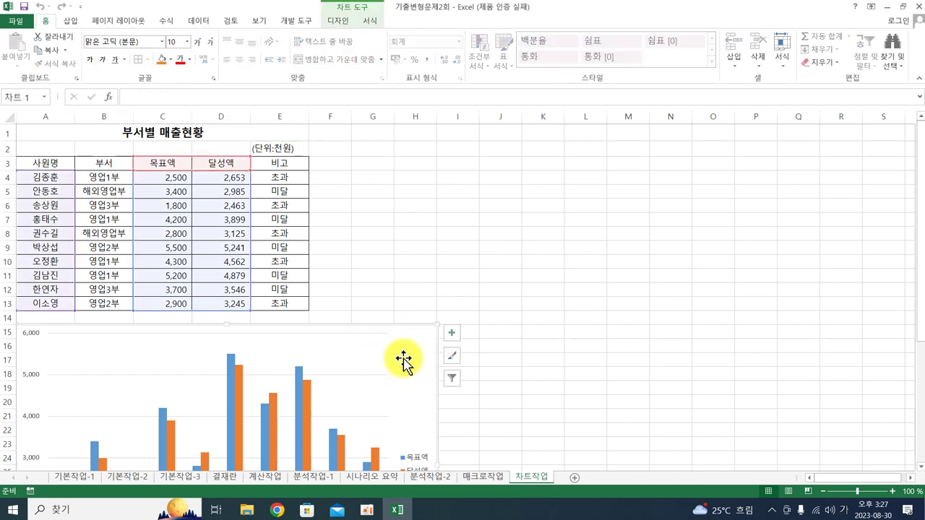
{"action": "left_click", "coordinate": [338, 21]}
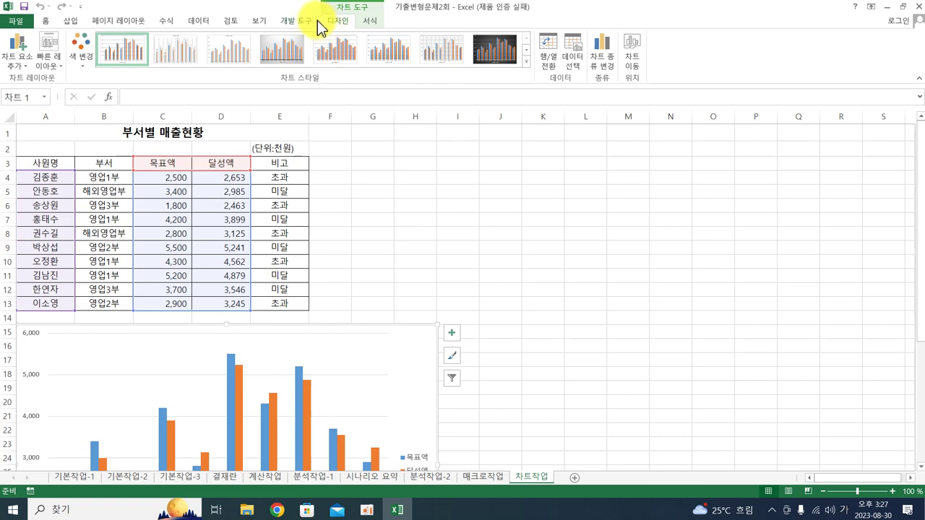
{"action": "left_click", "coordinate": [573, 55]}
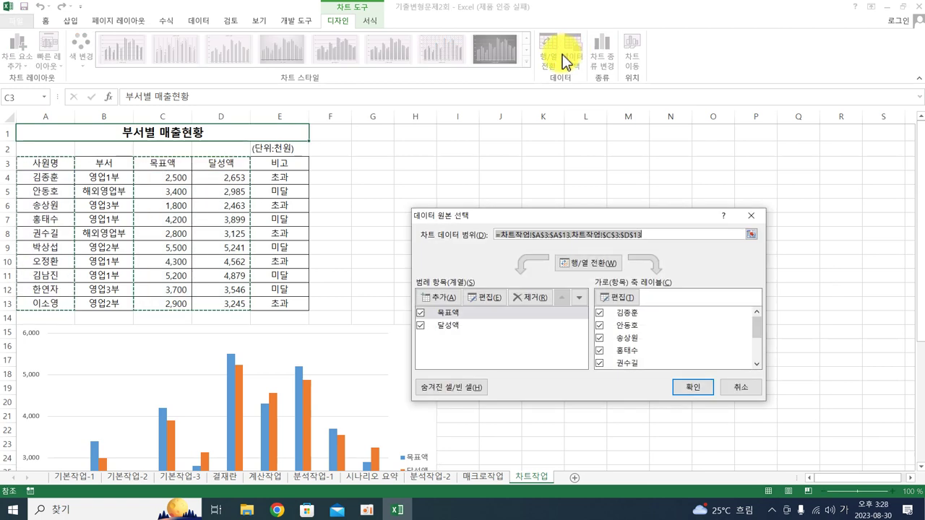
Restrict the chart's data range to the header row and the 영업1부 rows 4, 7, 10 and 11 of columns A, C and D
{"action": "left_click", "coordinate": [38, 161]}
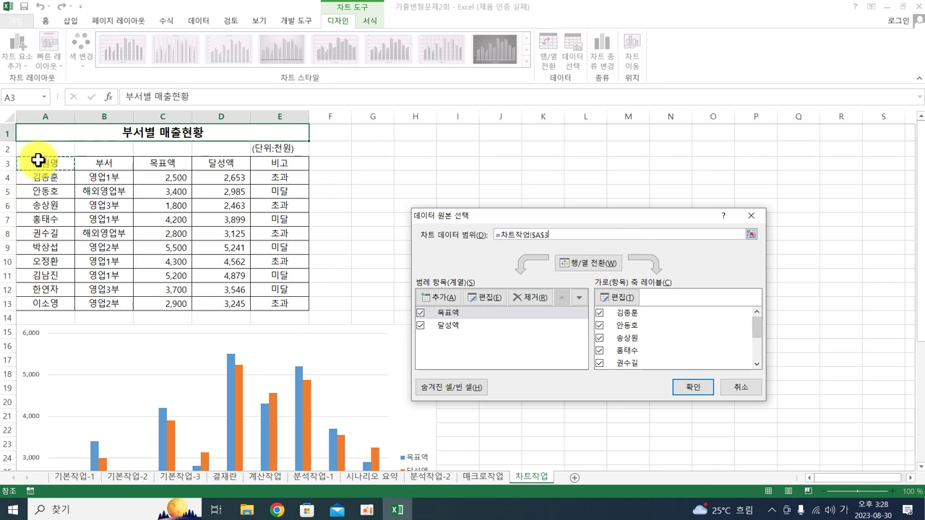
{"action": "left_click_drag", "start_coordinate": [156, 168], "coordinate": [213, 167]}
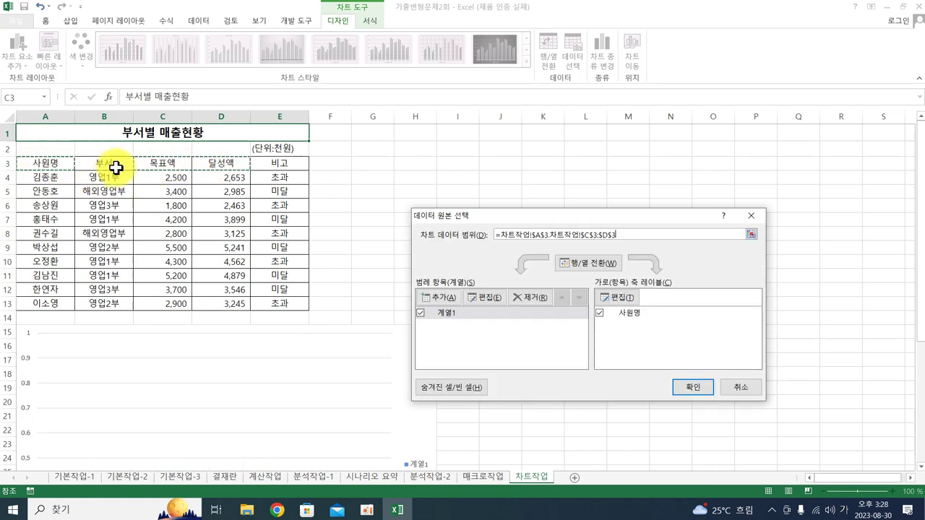
{"action": "left_click", "coordinate": [56, 180], "text": "ctrl"}
{"action": "left_click_drag", "start_coordinate": [141, 180], "coordinate": [204, 181]}
{"action": "left_click", "coordinate": [63, 215], "text": "ctrl"}
{"action": "left_click_drag", "start_coordinate": [151, 215], "coordinate": [198, 221]}
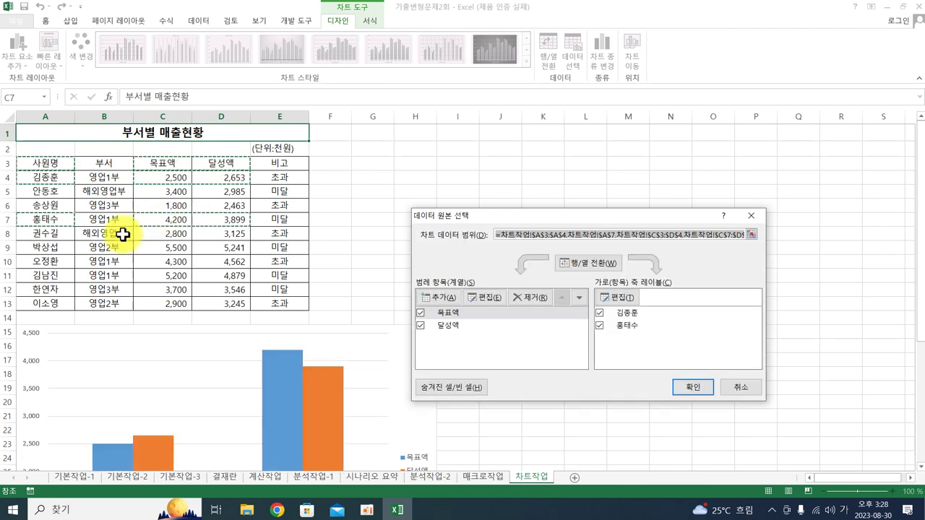
{"action": "left_click", "coordinate": [47, 258], "text": "ctrl"}
{"action": "left_click_drag", "start_coordinate": [160, 262], "coordinate": [197, 279]}
{"action": "left_click", "coordinate": [50, 275], "text": "ctrl"}
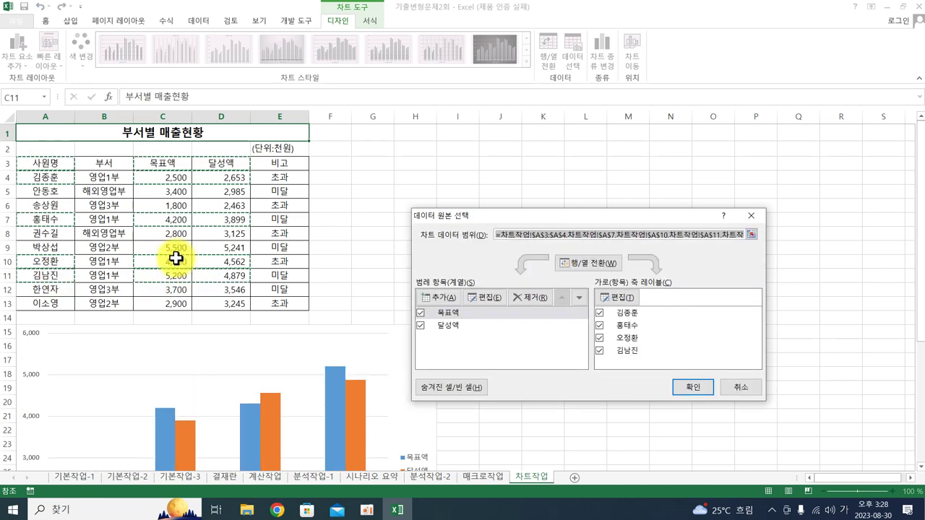
{"action": "left_click", "coordinate": [694, 388]}
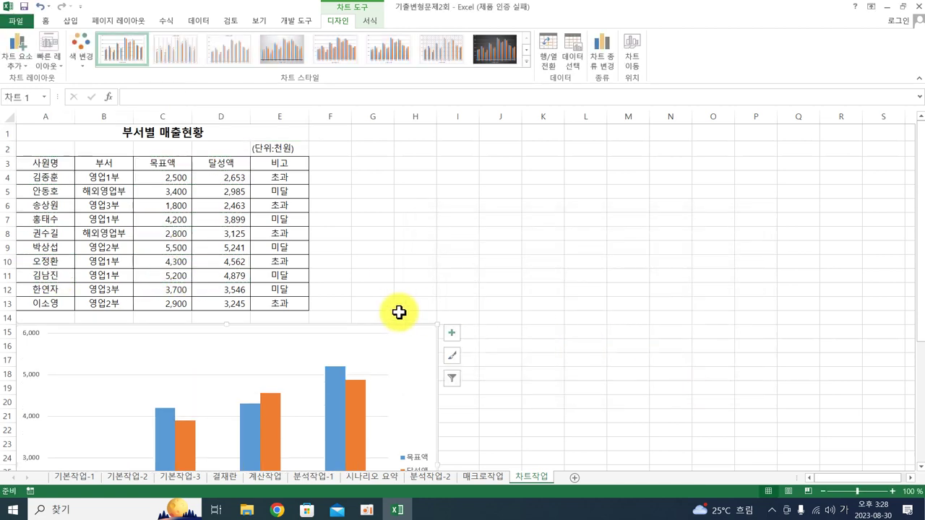
Change the 달성액 series to a line chart (꺾은선형) plotted on the secondary axis
{"action": "scroll", "coordinate": [419, 312], "scroll_direction": "down", "scroll_amount": 3}
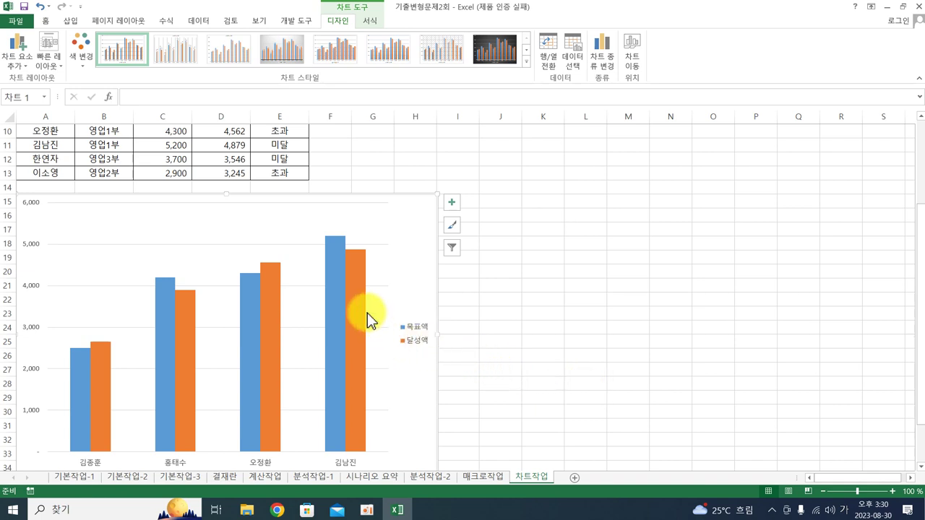
{"action": "left_click", "coordinate": [363, 339]}
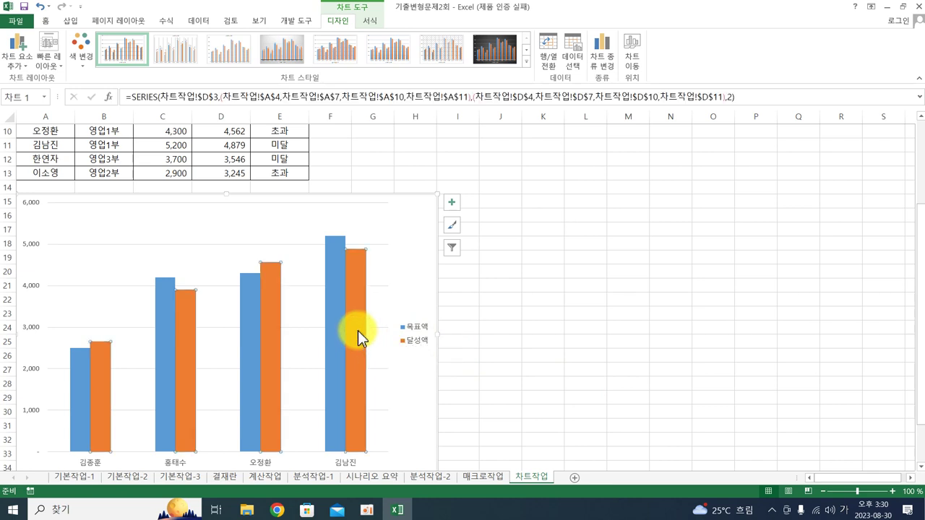
{"action": "right_click", "coordinate": [358, 331]}
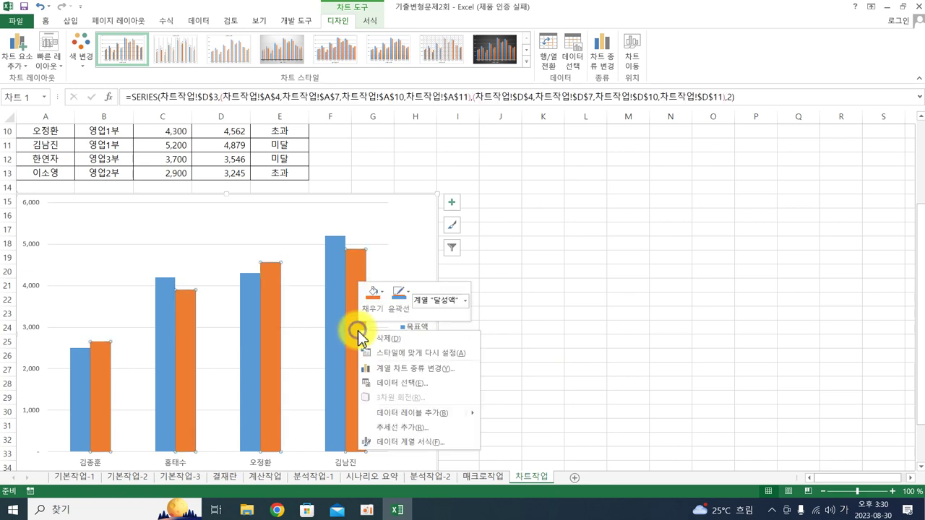
{"action": "left_click", "coordinate": [395, 373]}
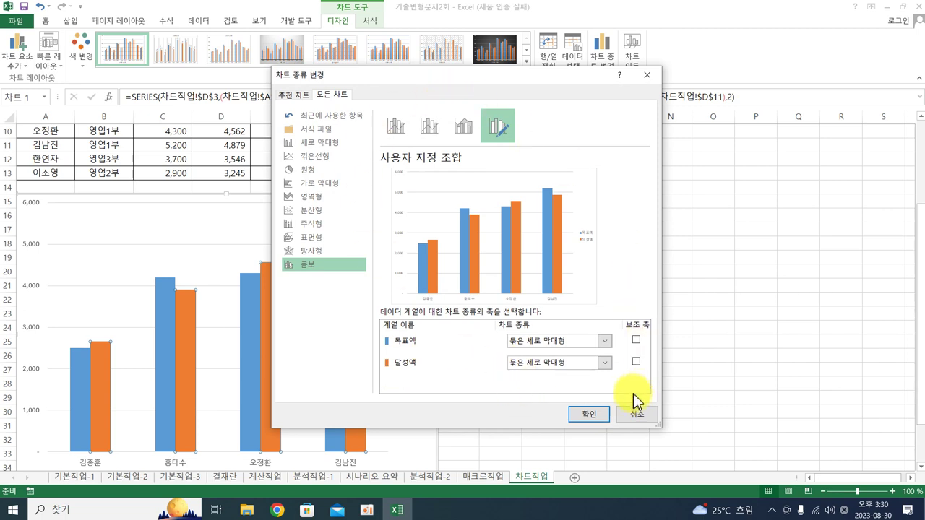
{"action": "left_click", "coordinate": [564, 363]}
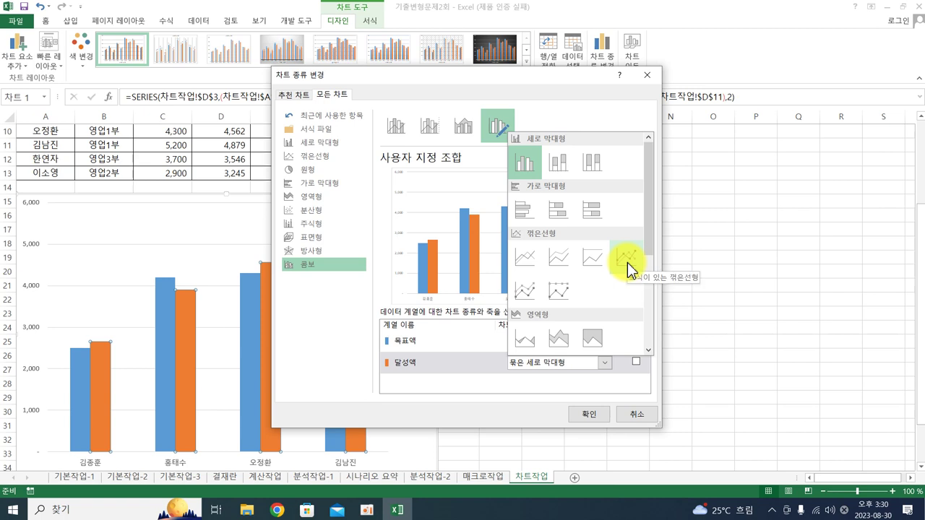
{"action": "left_click", "coordinate": [525, 259]}
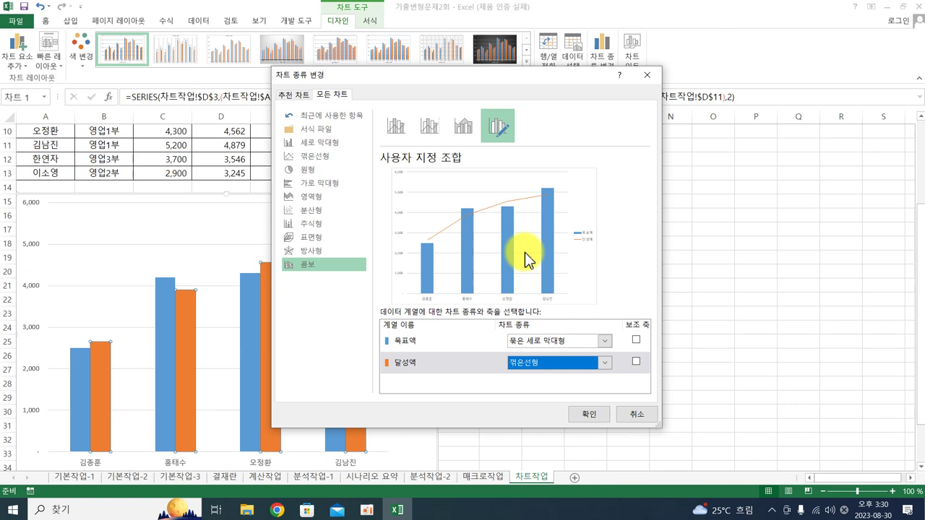
{"action": "left_click", "coordinate": [636, 362]}
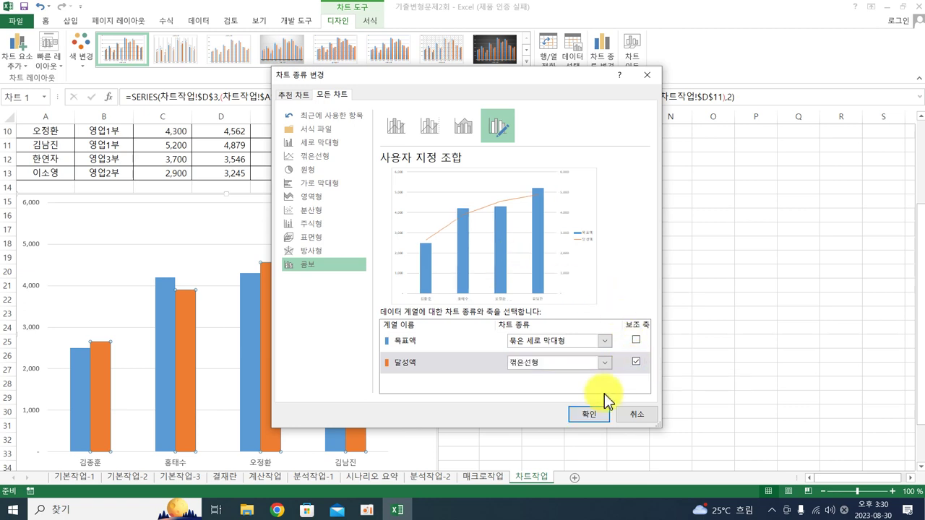
{"action": "left_click", "coordinate": [586, 414]}
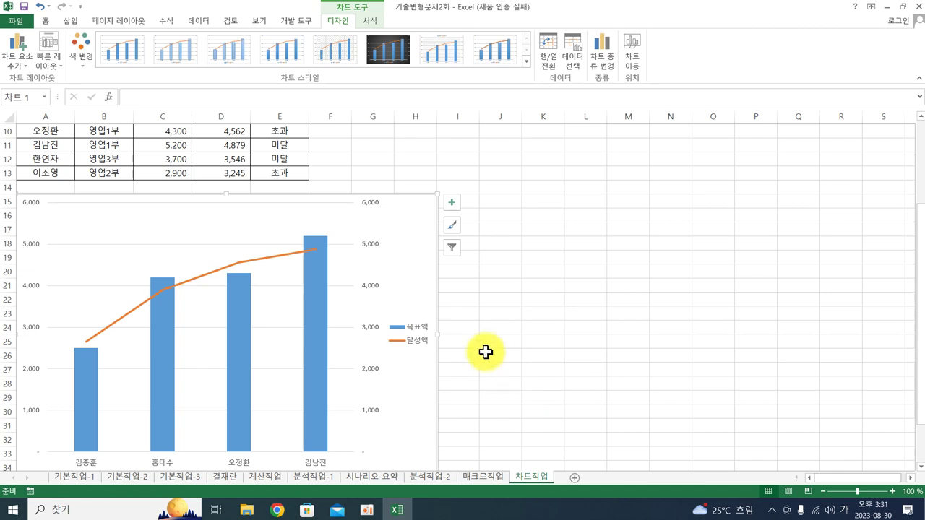
Add a chart title and both primary and secondary vertical axis titles to the chart
{"action": "left_click", "coordinate": [452, 206]}
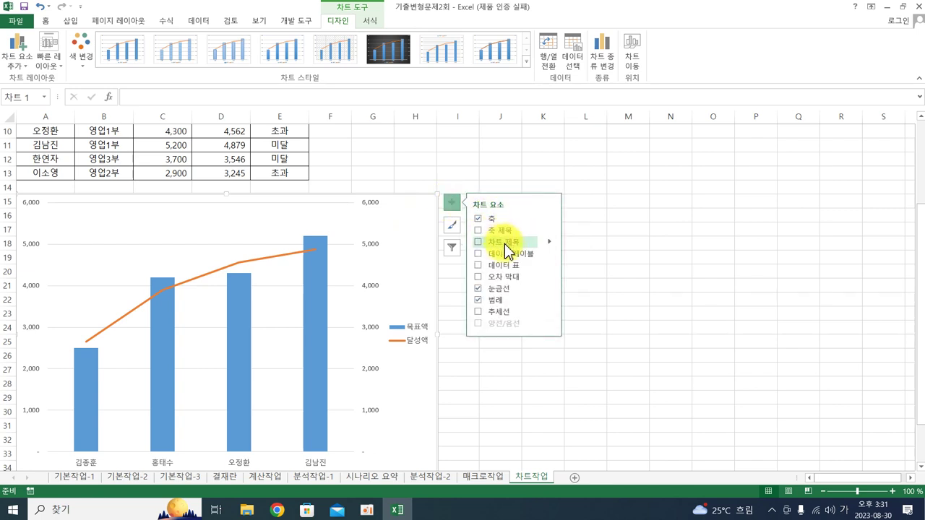
{"action": "left_click", "coordinate": [491, 242]}
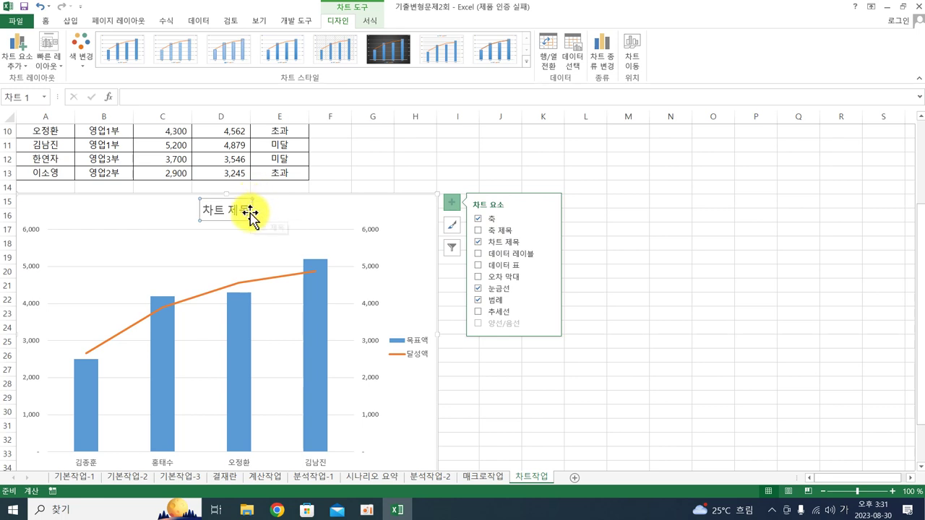
{"action": "left_click", "coordinate": [549, 230]}
{"action": "left_click", "coordinate": [584, 246]}
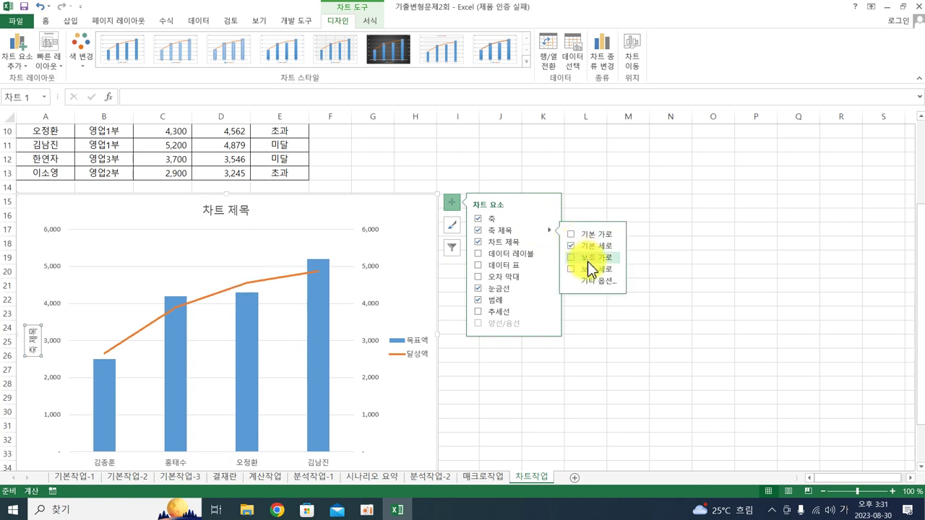
{"action": "left_click", "coordinate": [589, 269]}
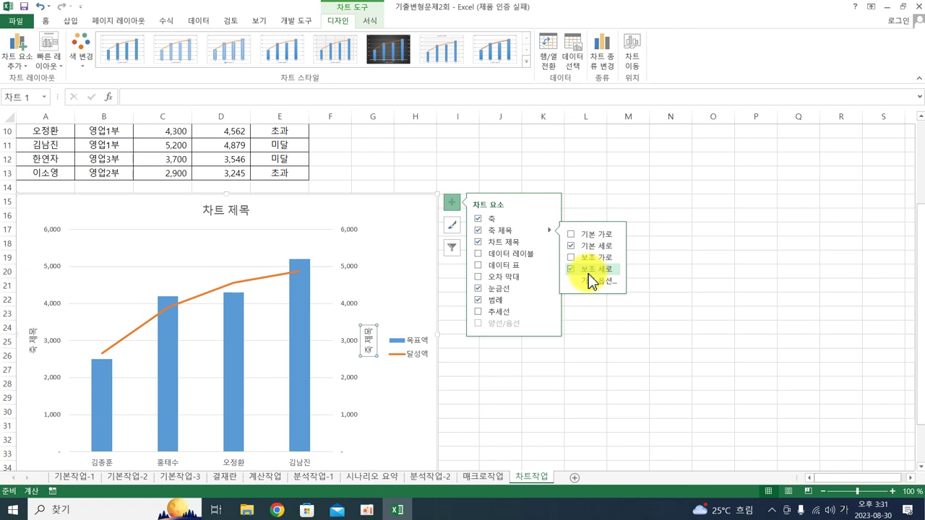
Set the chart title text to "영업1부 매출현황"
{"action": "left_click", "coordinate": [222, 211]}
{"action": "left_click_drag", "start_coordinate": [204, 211], "coordinate": [241, 210]}
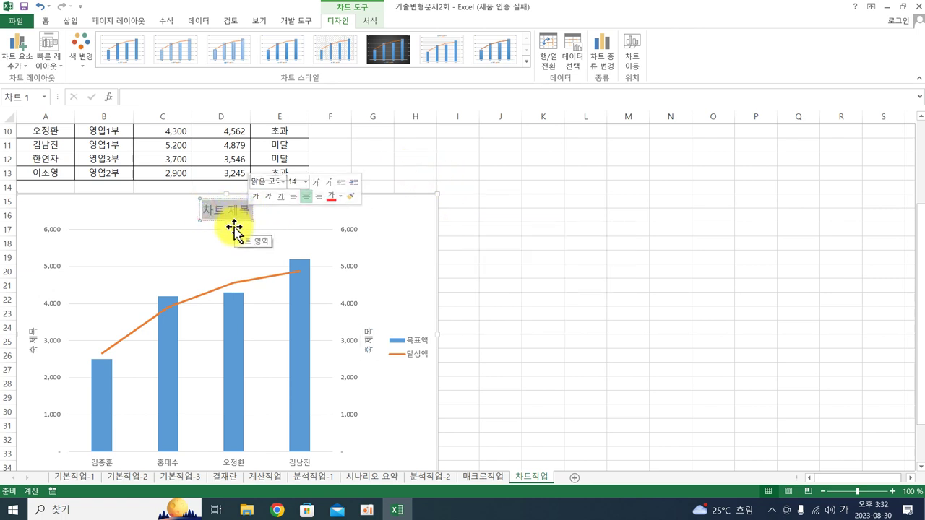
{"action": "type", "text": "영업1부"}
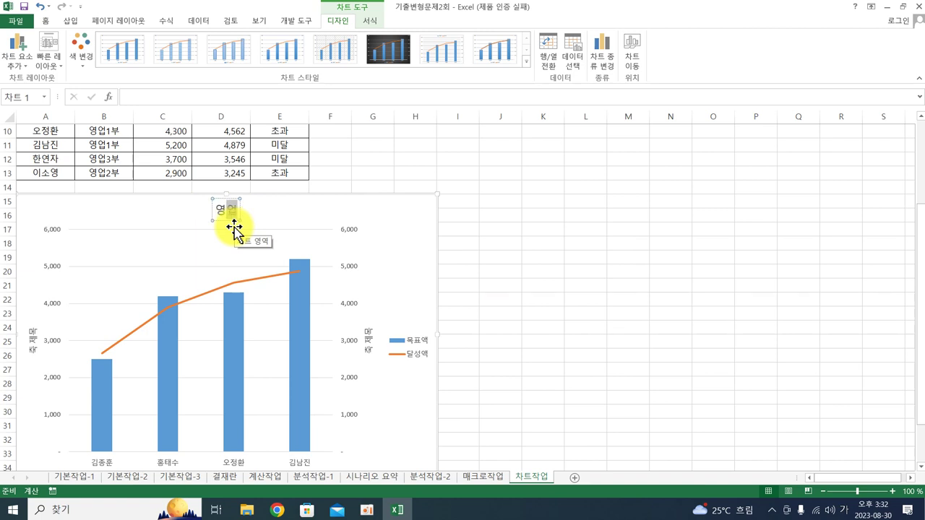
{"action": "type", "text": " 매출현황"}
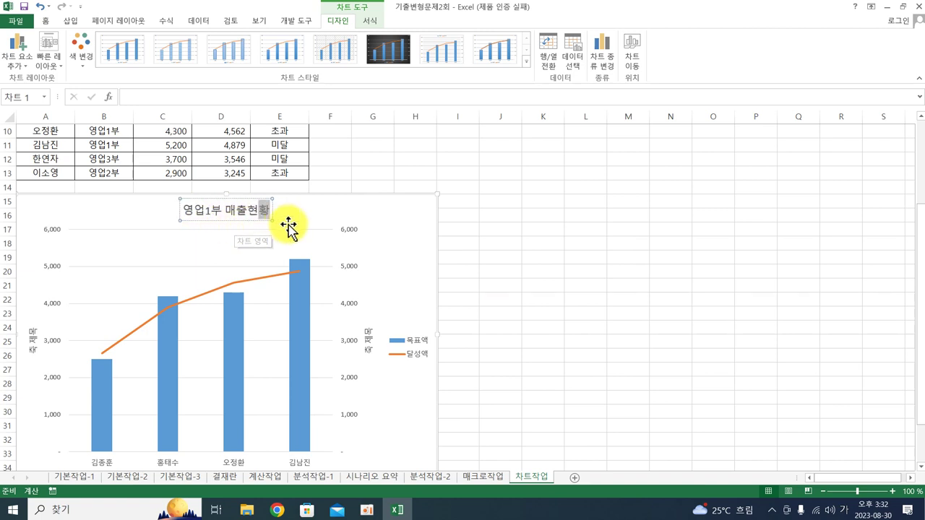
Name the primary vertical axis title 목표액 and the secondary vertical axis title 달성액
{"action": "left_click", "coordinate": [32, 345]}
{"action": "left_click_drag", "start_coordinate": [33, 352], "coordinate": [29, 304]}
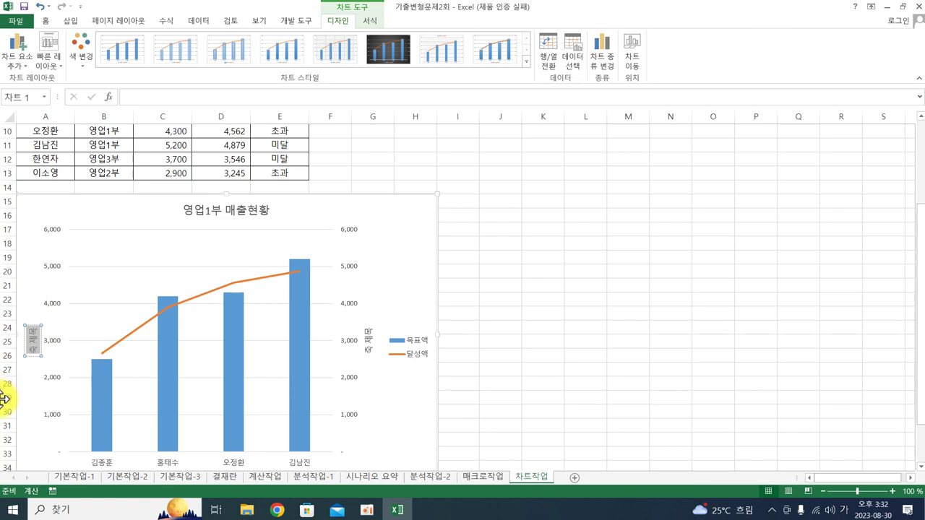
{"action": "type", "text": "매출액"}
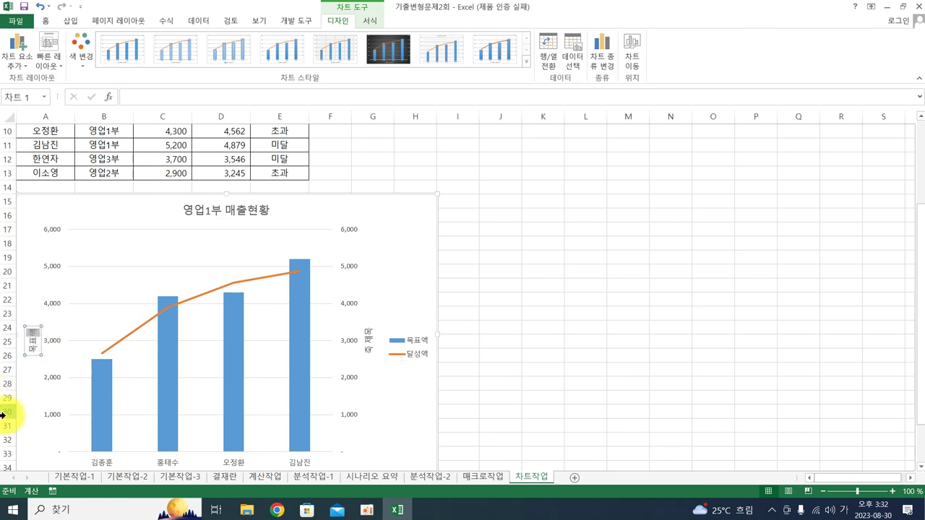
{"action": "left_click", "coordinate": [368, 354]}
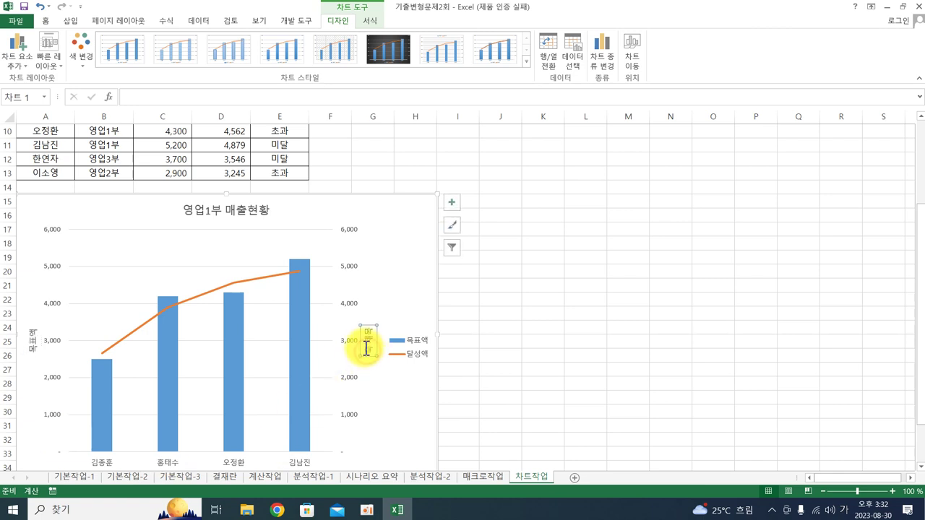
{"action": "left_click_drag", "start_coordinate": [370, 352], "coordinate": [363, 316]}
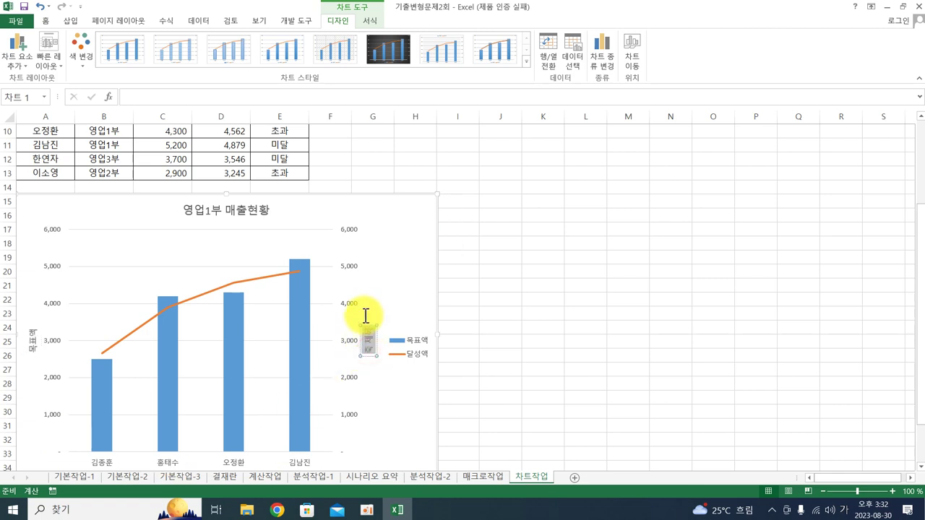
{"action": "type", "text": "달성애"}
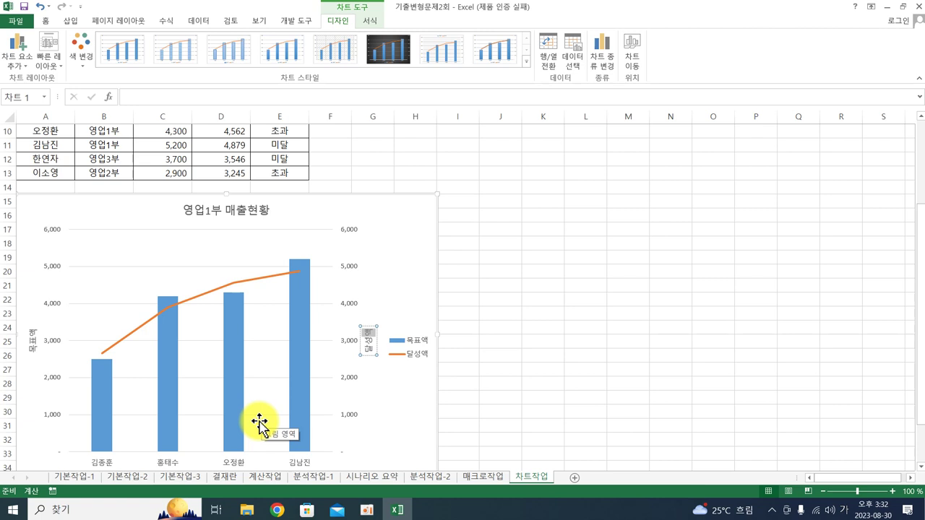
Set the text direction of the primary vertical axis title 목표액 to 세로
{"action": "left_click", "coordinate": [32, 336]}
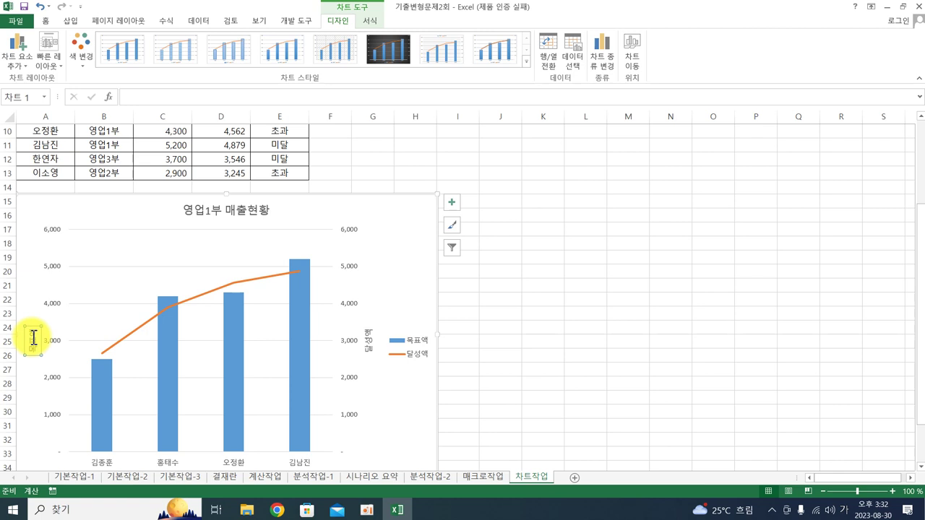
{"action": "right_click", "coordinate": [33, 337]}
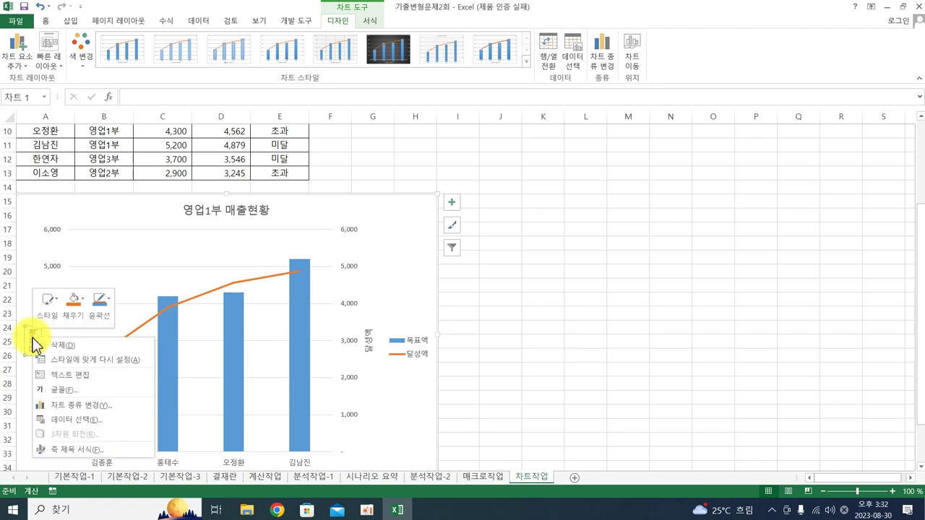
{"action": "left_click", "coordinate": [80, 450]}
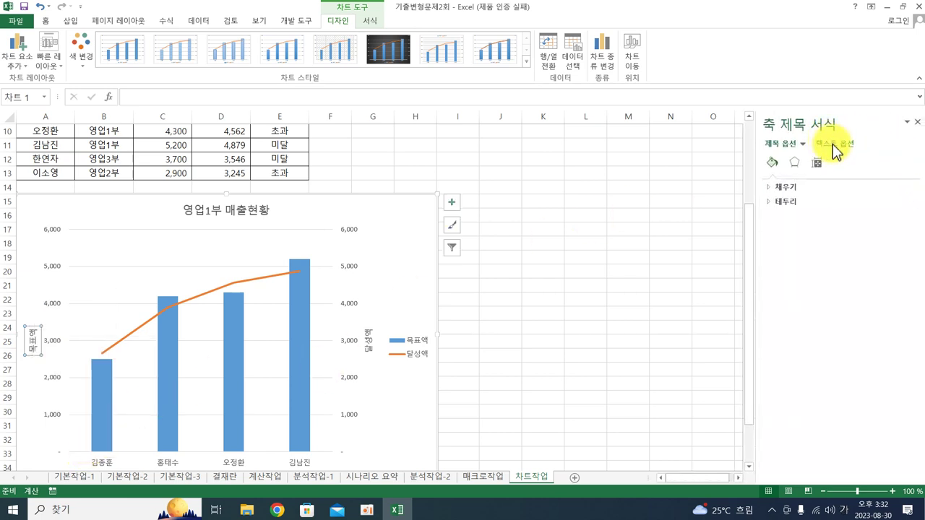
{"action": "left_click", "coordinate": [831, 145]}
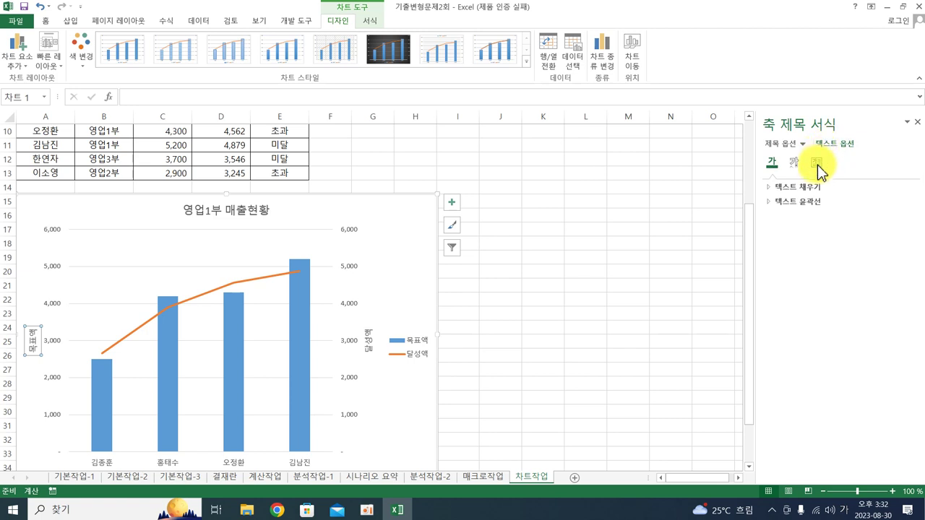
{"action": "left_click", "coordinate": [817, 166]}
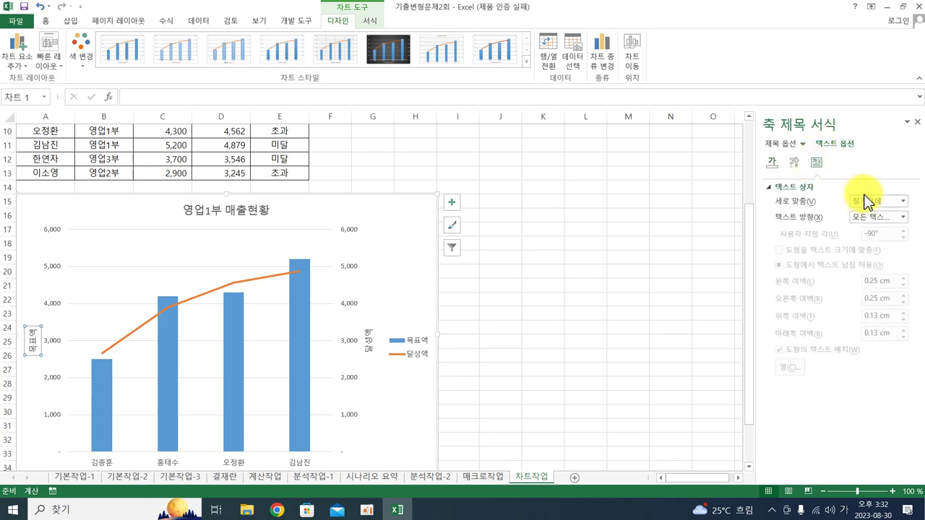
{"action": "left_click", "coordinate": [878, 216]}
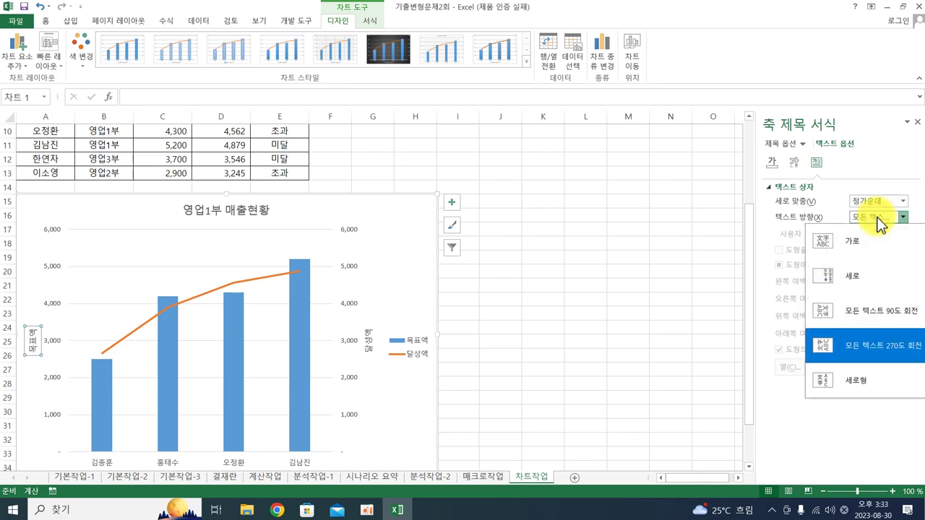
{"action": "left_click", "coordinate": [880, 273]}
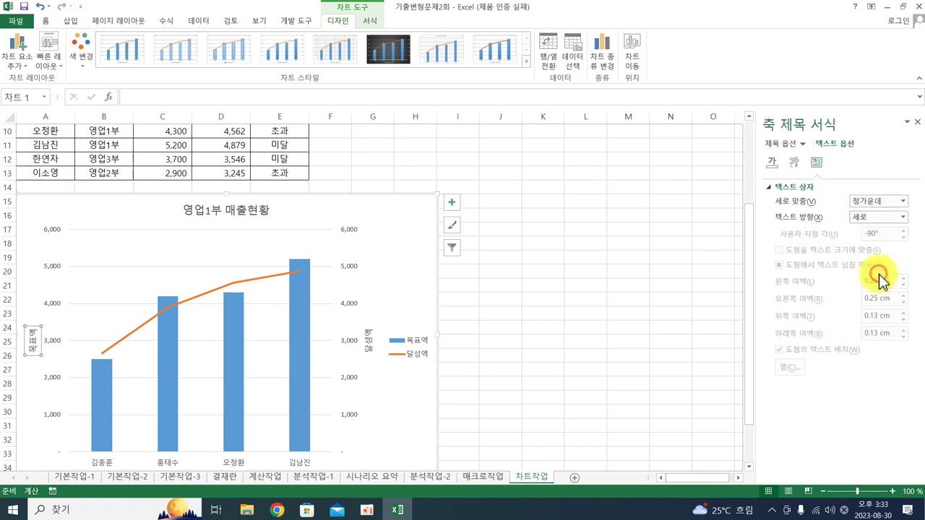
Set the text direction of the secondary vertical axis title 달성액 to 세로
{"action": "left_click", "coordinate": [369, 337]}
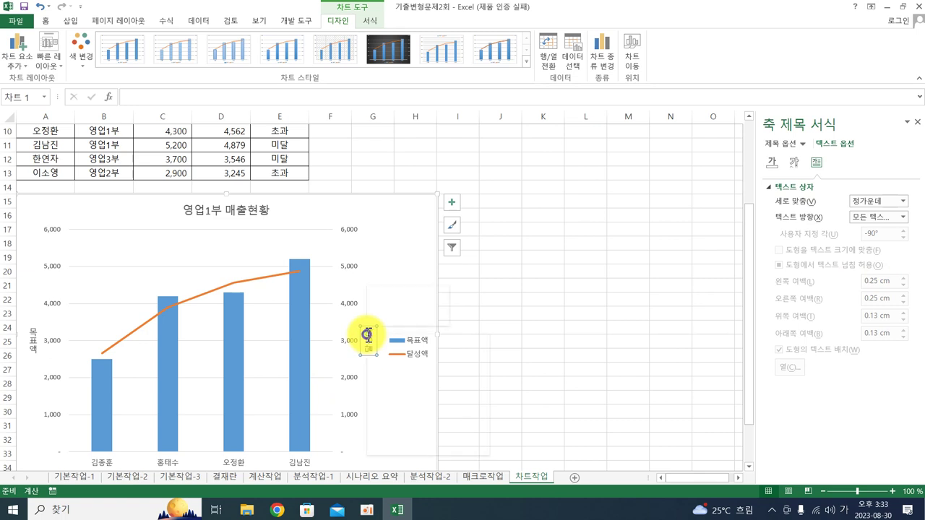
{"action": "right_click", "coordinate": [367, 335]}
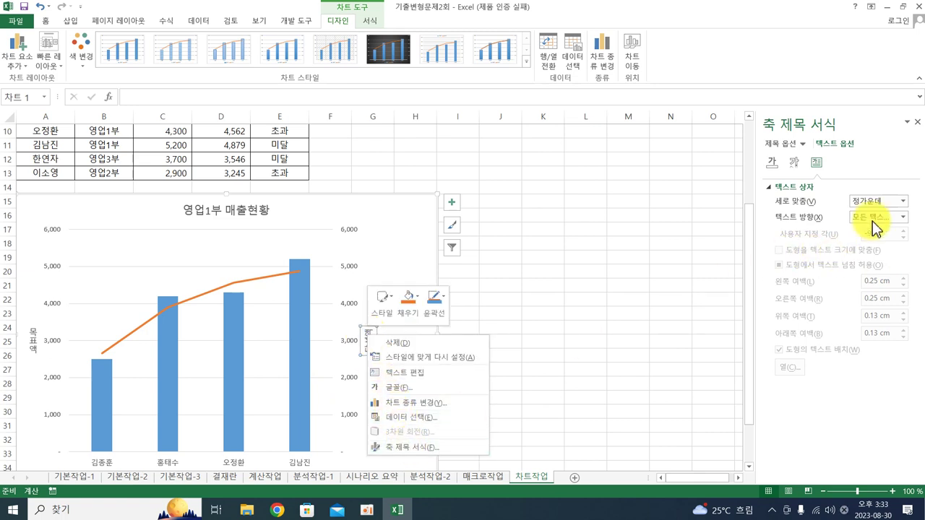
{"action": "left_click", "coordinate": [425, 445]}
{"action": "left_click", "coordinate": [828, 145]}
{"action": "left_click", "coordinate": [819, 166]}
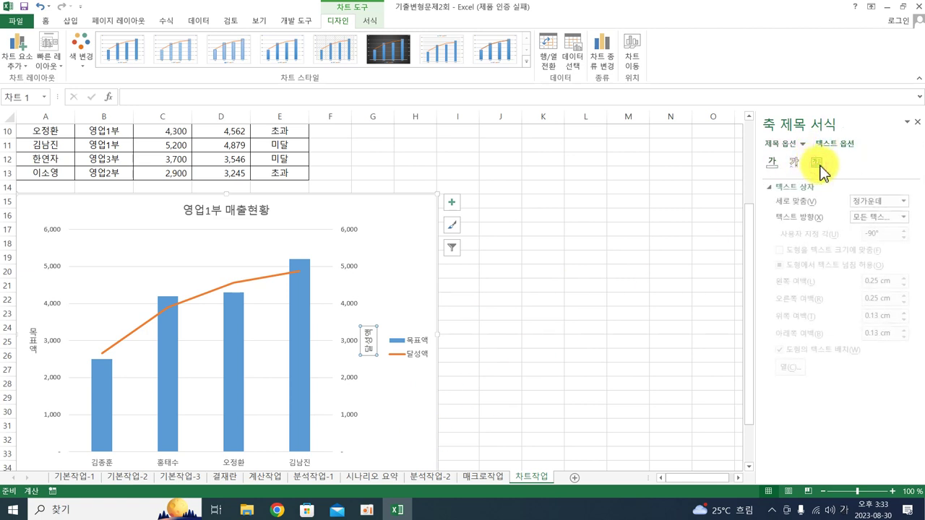
{"action": "left_click", "coordinate": [880, 225]}
{"action": "left_click", "coordinate": [817, 270]}
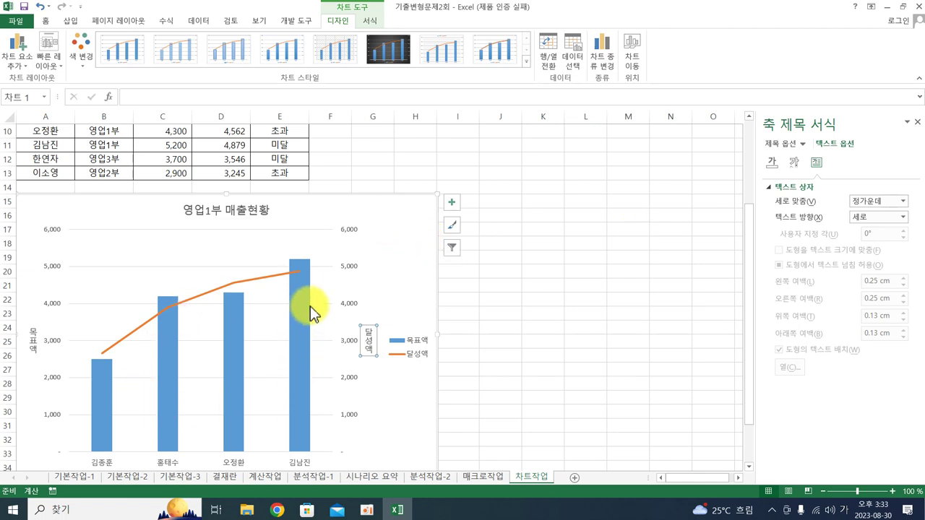
Add a data label to only the last column of the 목표액 series
{"action": "left_click", "coordinate": [300, 349]}
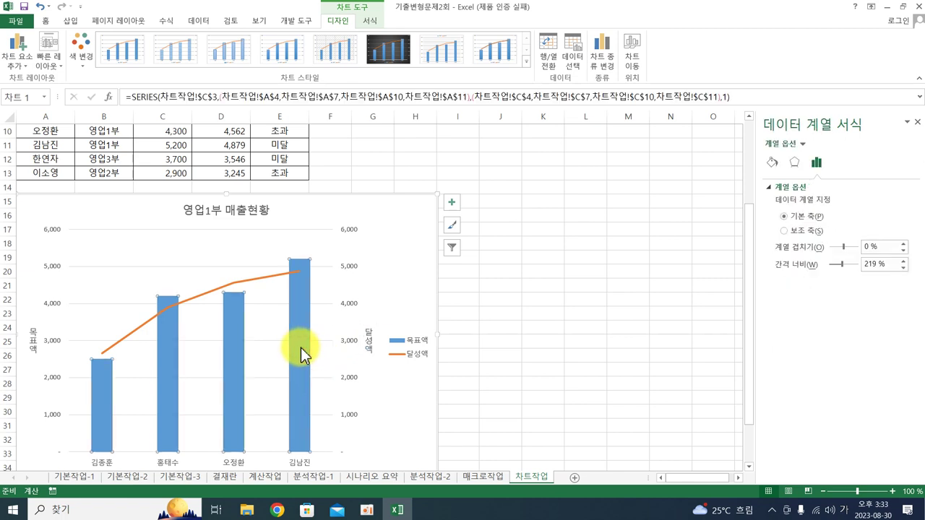
{"action": "left_click", "coordinate": [301, 349]}
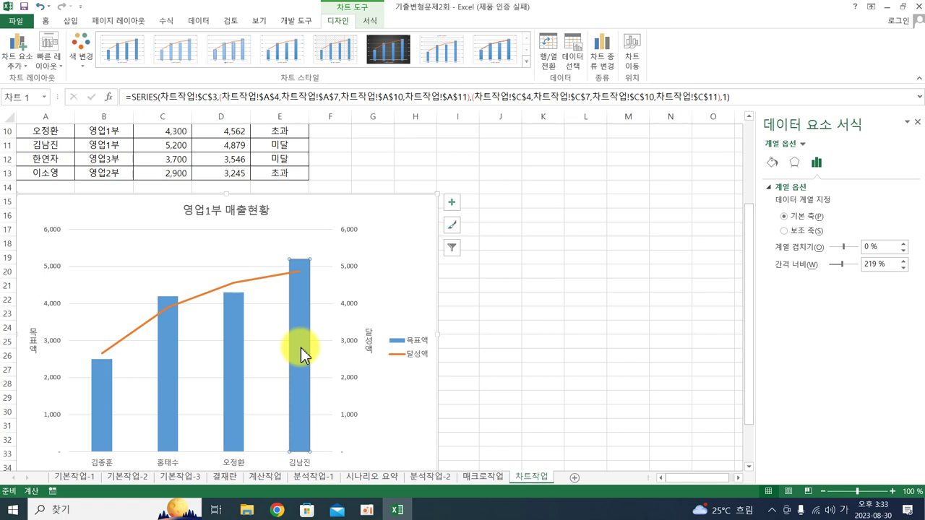
{"action": "right_click", "coordinate": [301, 349]}
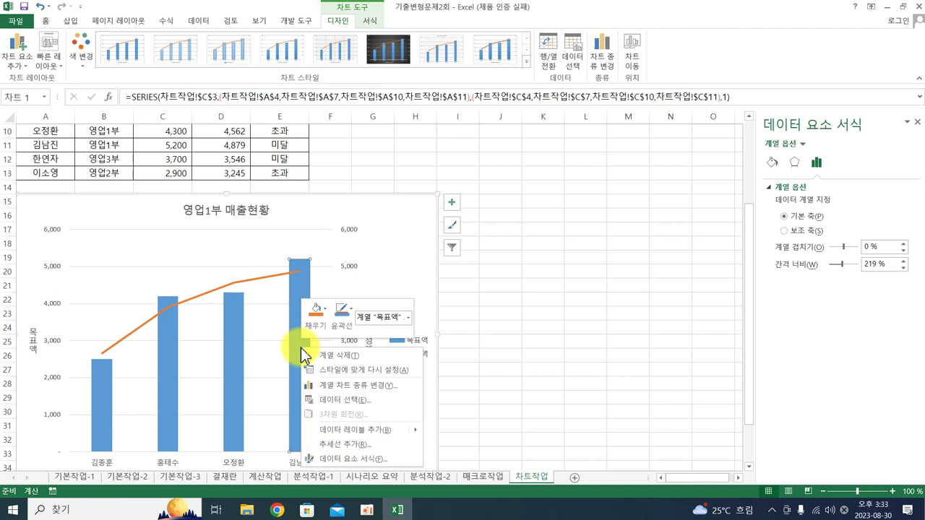
{"action": "left_click", "coordinate": [362, 432]}
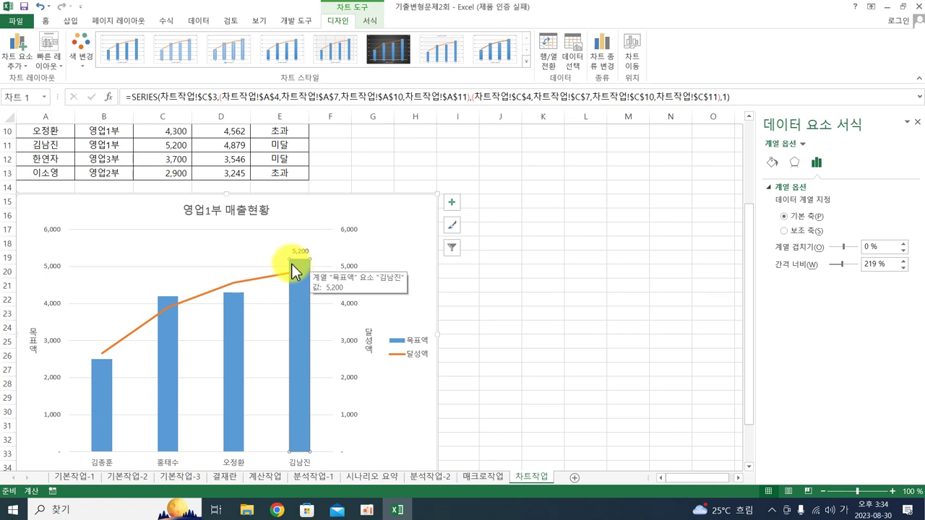
Position the chart legend at 아래쪽, below the plot area
{"action": "left_click", "coordinate": [412, 351]}
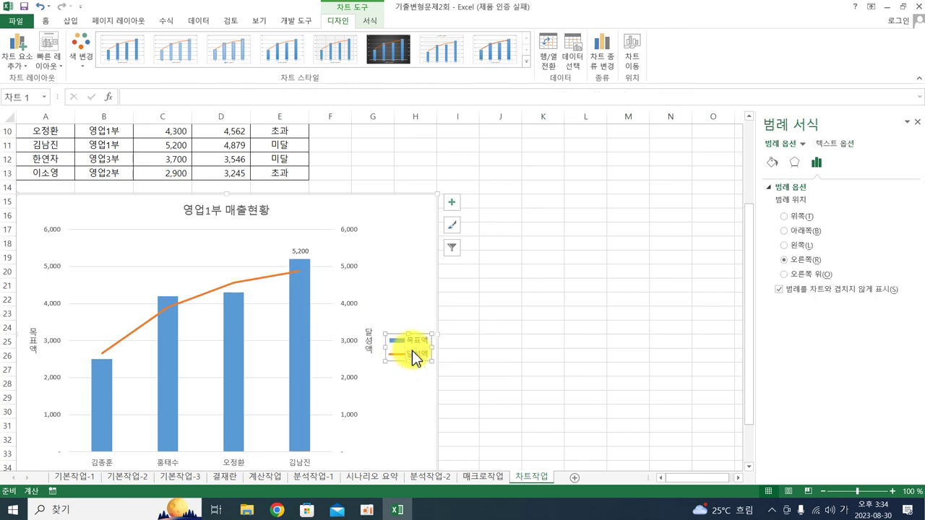
{"action": "right_click", "coordinate": [411, 351]}
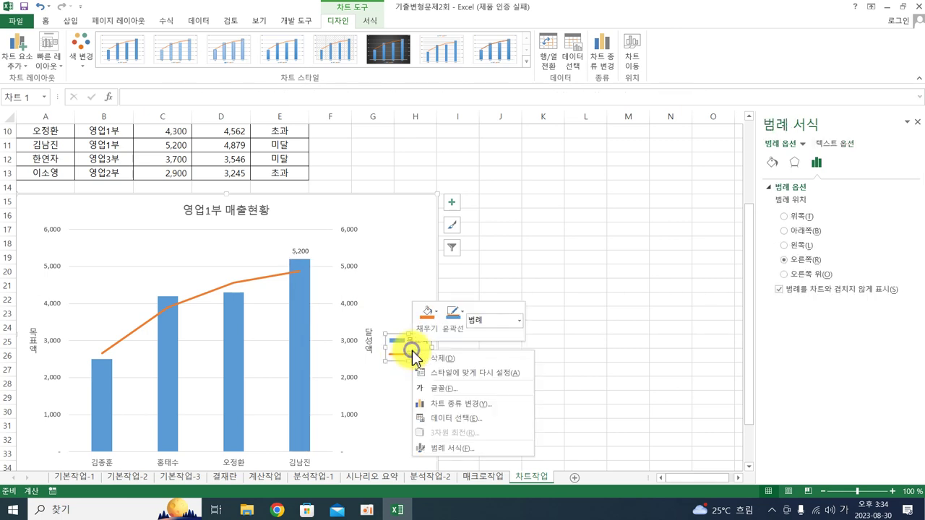
{"action": "left_click", "coordinate": [442, 449]}
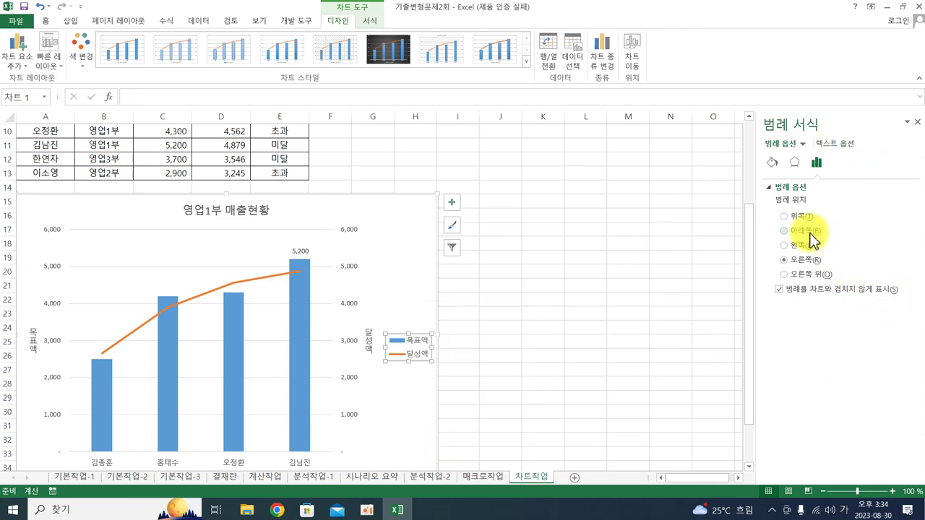
{"action": "left_click", "coordinate": [811, 235]}
{"action": "scroll", "coordinate": [306, 417], "scroll_direction": "down", "scroll_amount": 1}
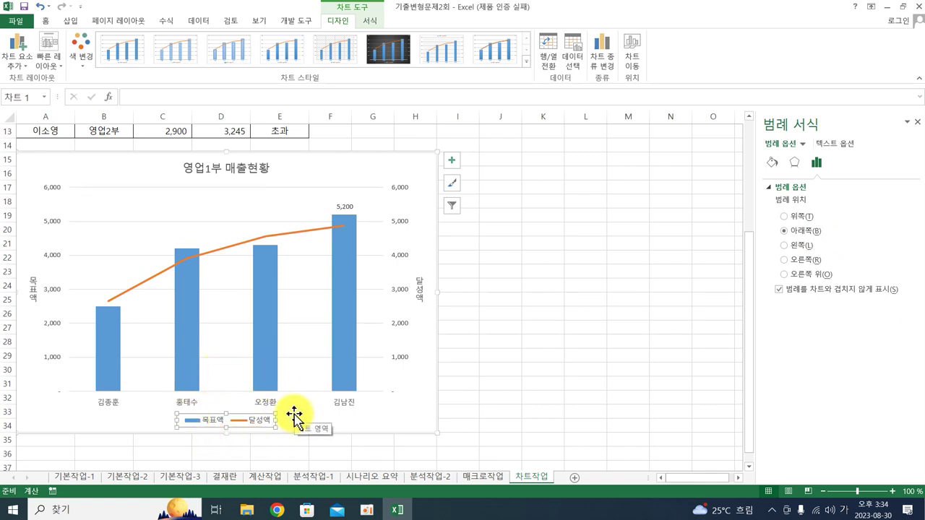
Format the legend text in 돋움체, size 11, italic
{"action": "left_click", "coordinate": [47, 23]}
{"action": "left_click", "coordinate": [124, 42]}
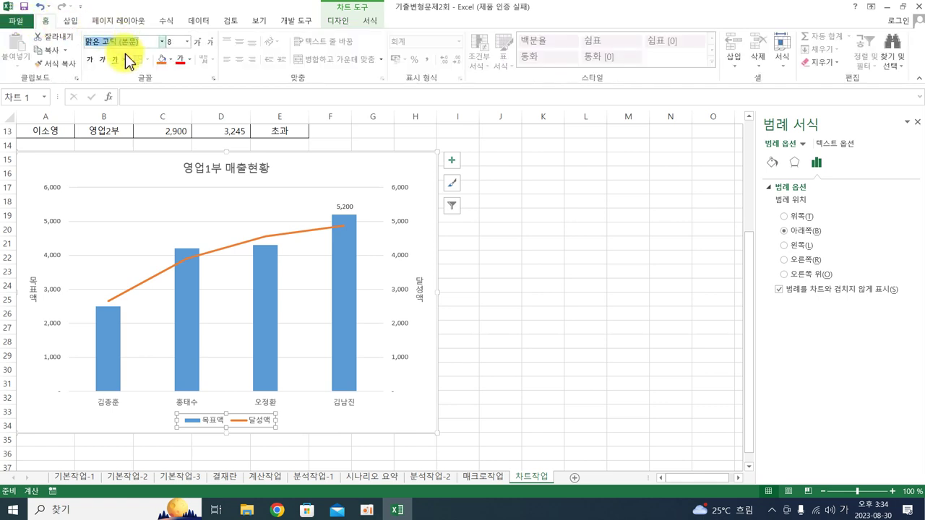
{"action": "type", "text": "돋움"}
{"action": "type", "text": "체"}
{"action": "key", "text": "Return"}
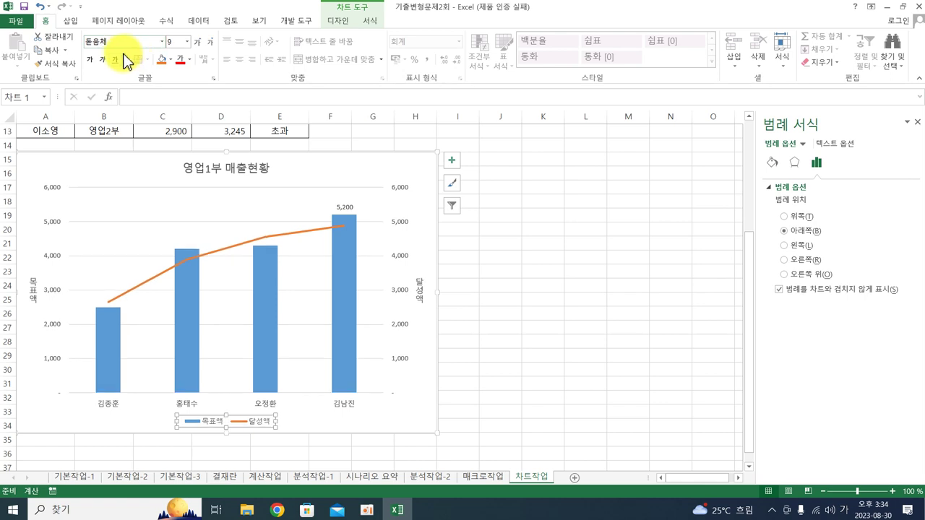
{"action": "left_click", "coordinate": [187, 42]}
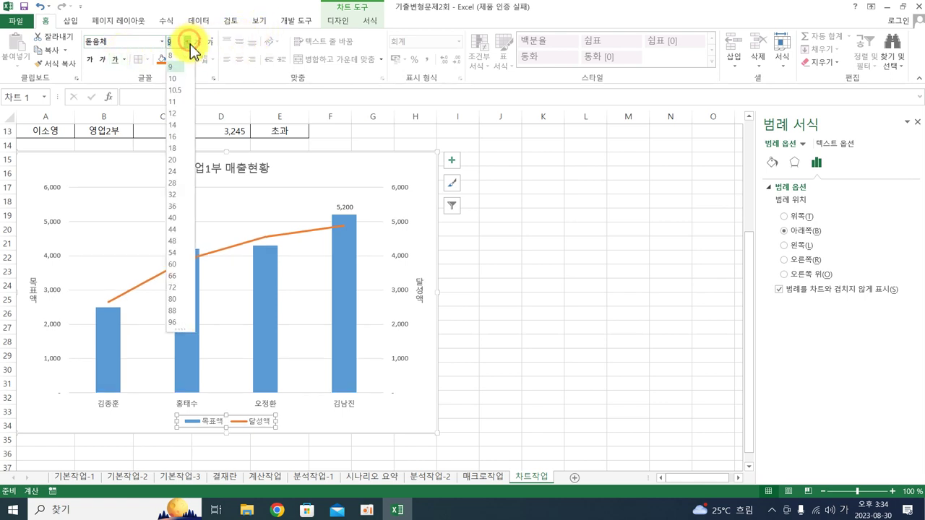
{"action": "left_click", "coordinate": [176, 102]}
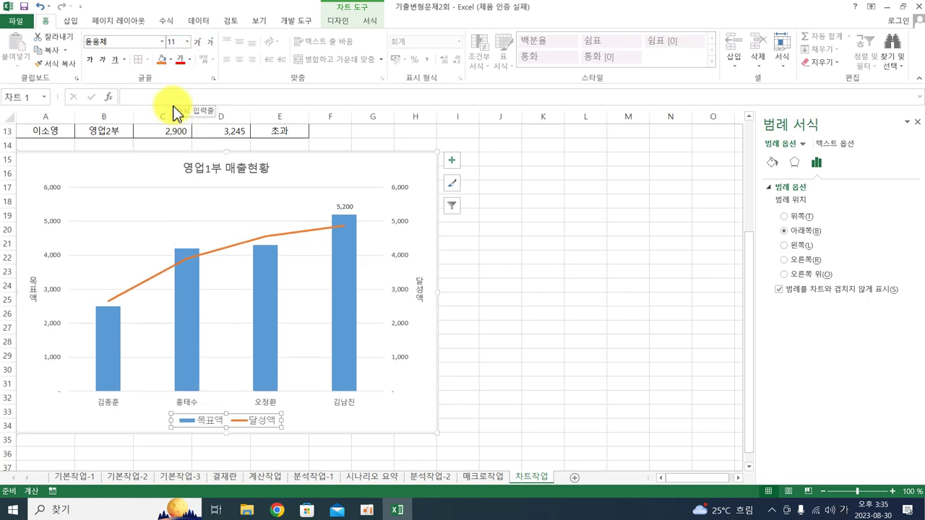
{"action": "left_click", "coordinate": [103, 59]}
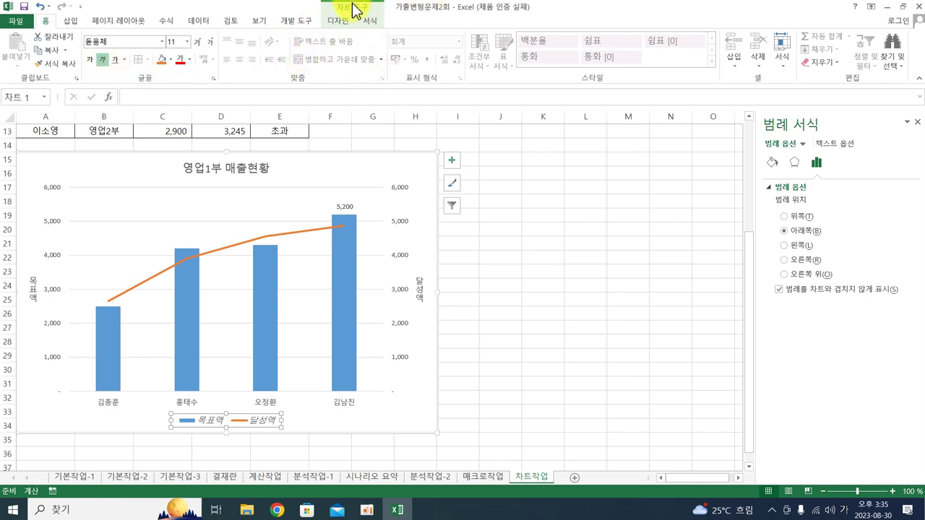
Give the legend the first outer (바깥쪽) shadow preset and a white (흰색, 배경 1) shape fill
{"action": "left_click", "coordinate": [369, 24]}
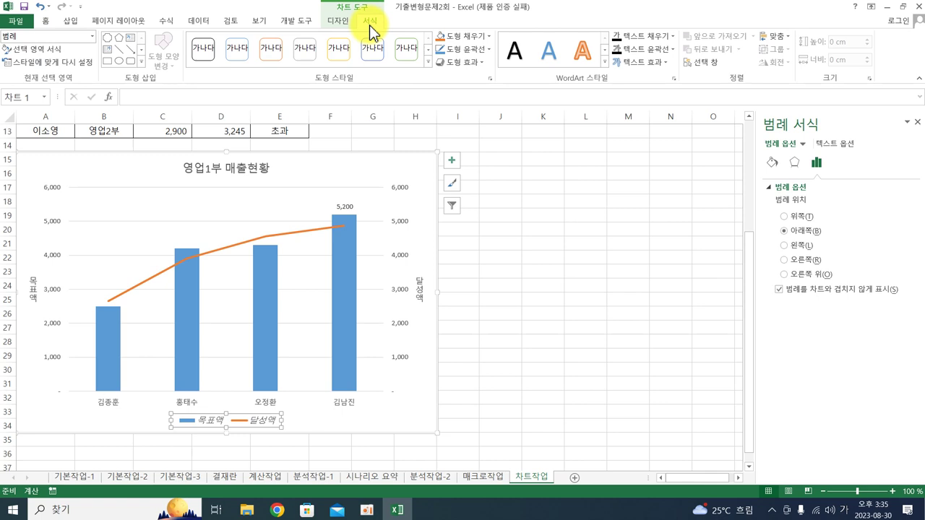
{"action": "left_click", "coordinate": [466, 64]}
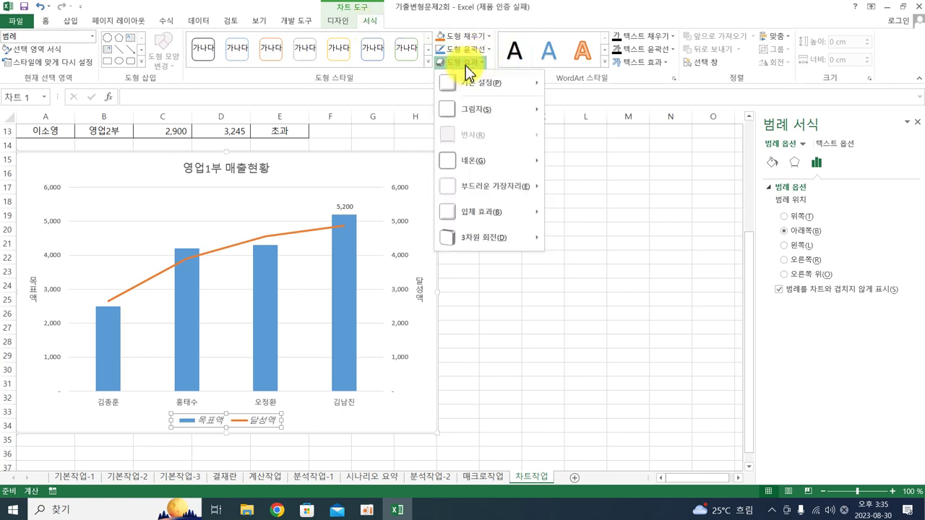
{"action": "mouse_move", "coordinate": [471, 113]}
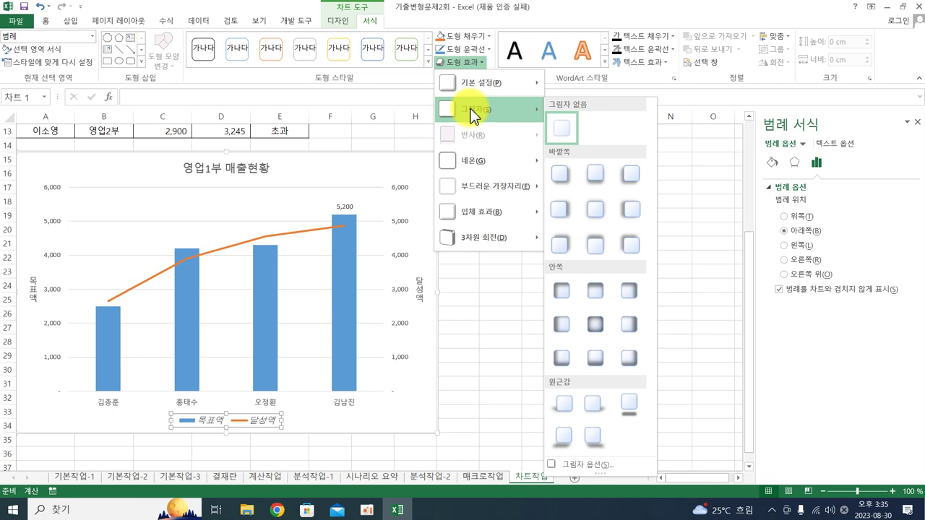
{"action": "left_click", "coordinate": [562, 174]}
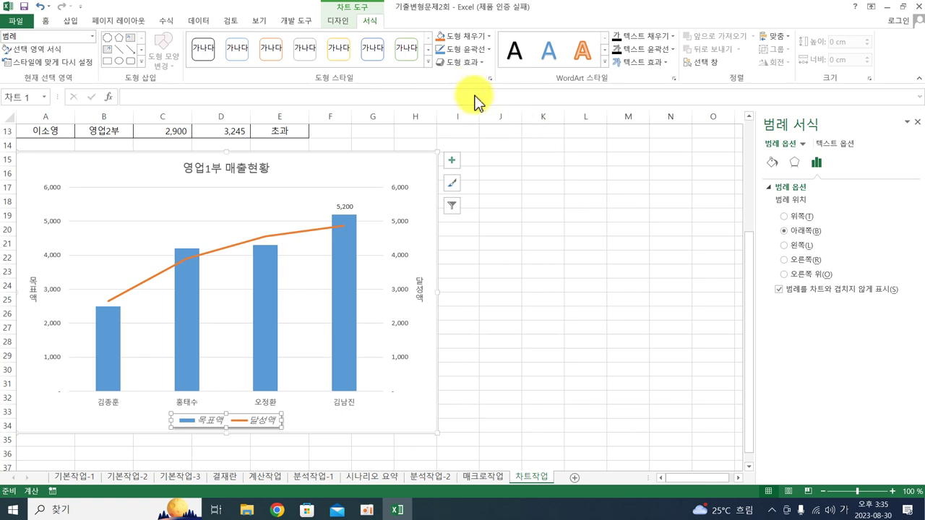
{"action": "left_click", "coordinate": [466, 36]}
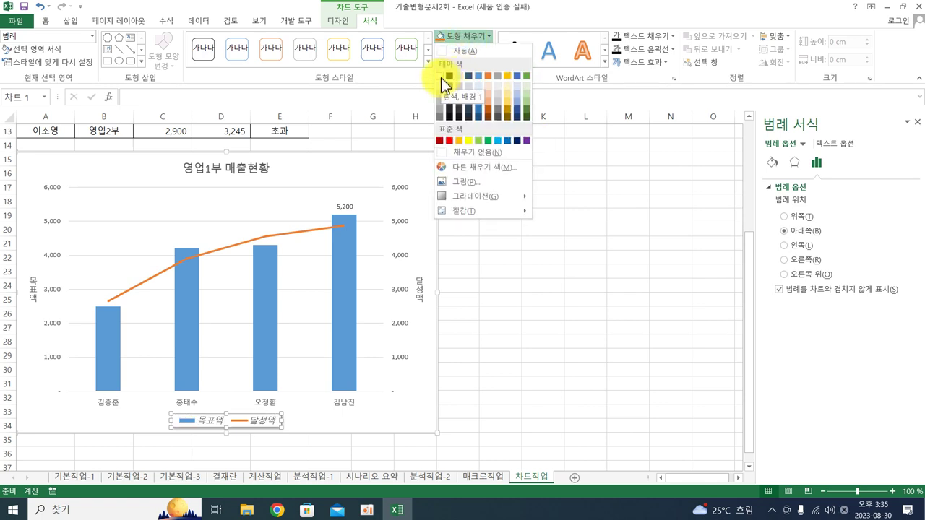
{"action": "left_click", "coordinate": [442, 78]}
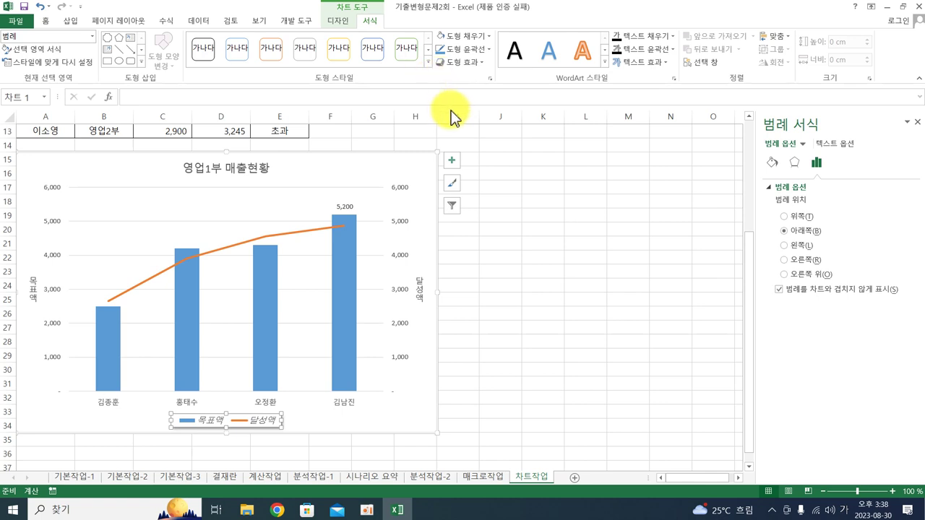
Apply the first outer (바깥쪽) shadow preset to the chart area
{"action": "left_click", "coordinate": [398, 162]}
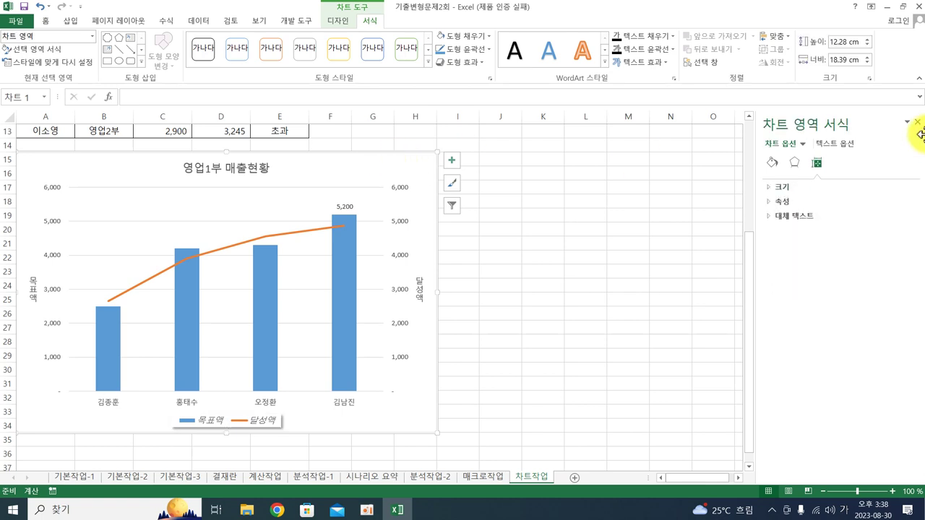
{"action": "left_click", "coordinate": [460, 63]}
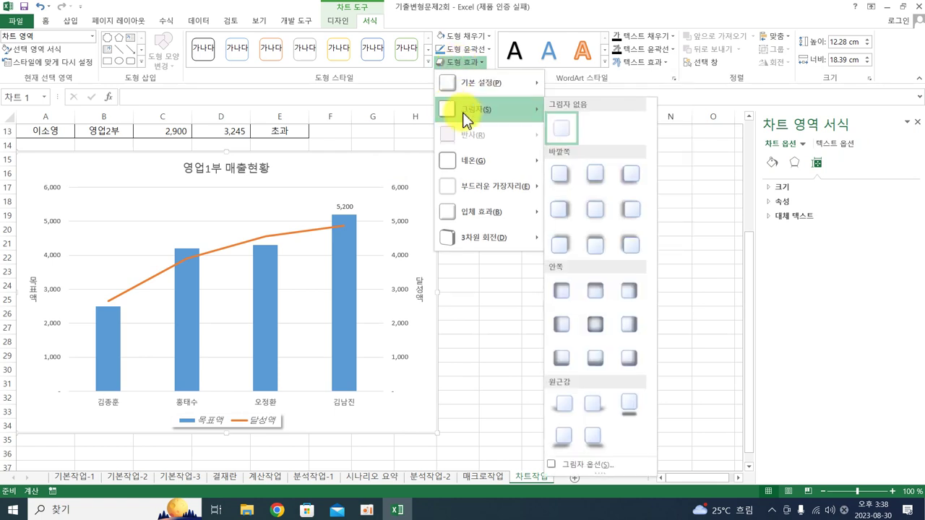
{"action": "mouse_move", "coordinate": [518, 111]}
{"action": "left_click", "coordinate": [561, 174]}
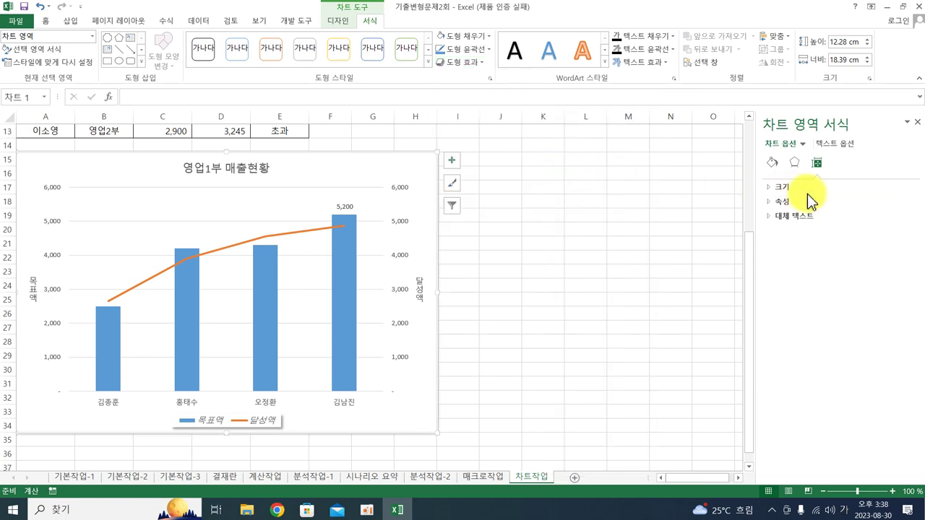
Turn on rounded corners (둥근 모서리) for the chart area border and deselect the chart
{"action": "left_click", "coordinate": [783, 144]}
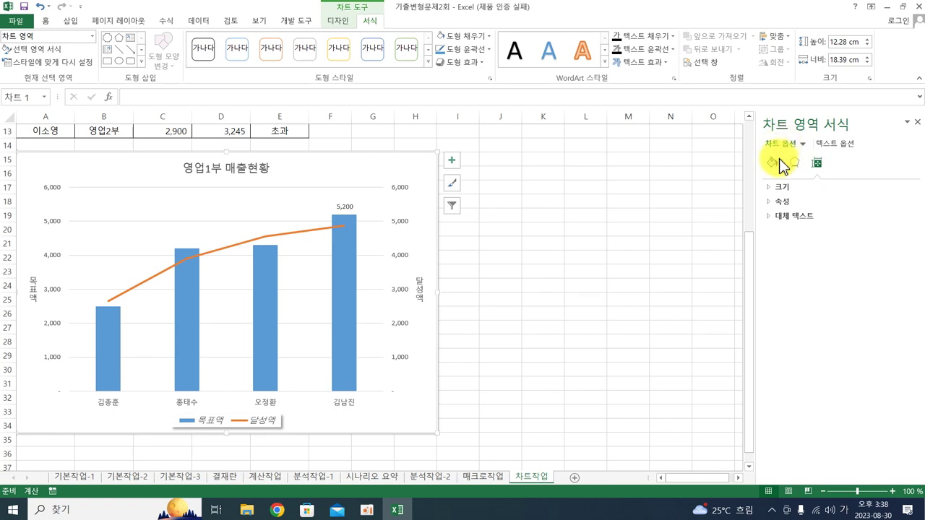
{"action": "left_click", "coordinate": [774, 165]}
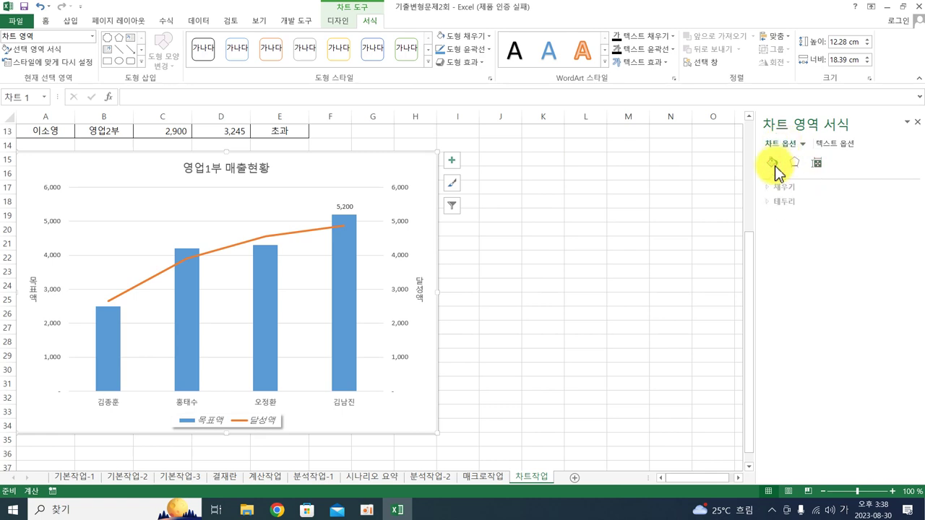
{"action": "left_click", "coordinate": [776, 203]}
{"action": "scroll", "coordinate": [824, 471], "scroll_direction": "down", "scroll_amount": 1}
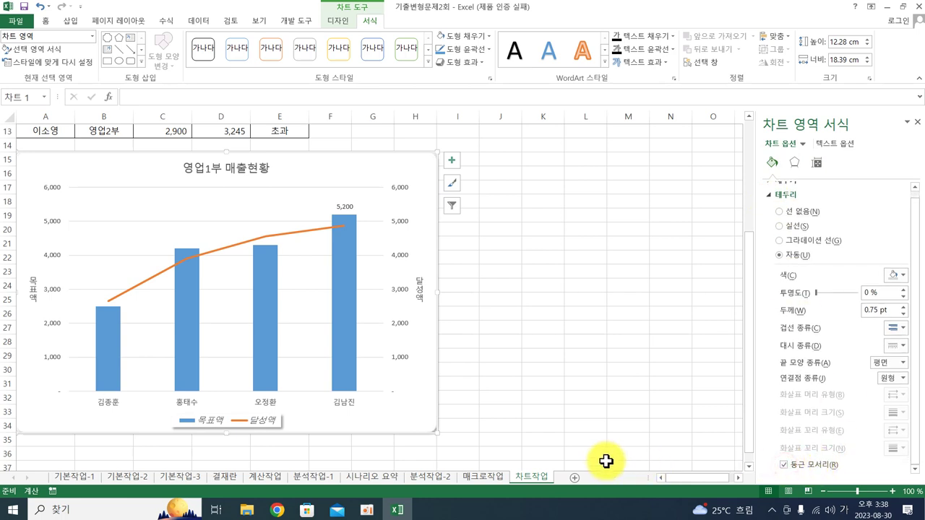
{"action": "left_click", "coordinate": [601, 440]}
{"action": "left_click", "coordinate": [599, 380]}
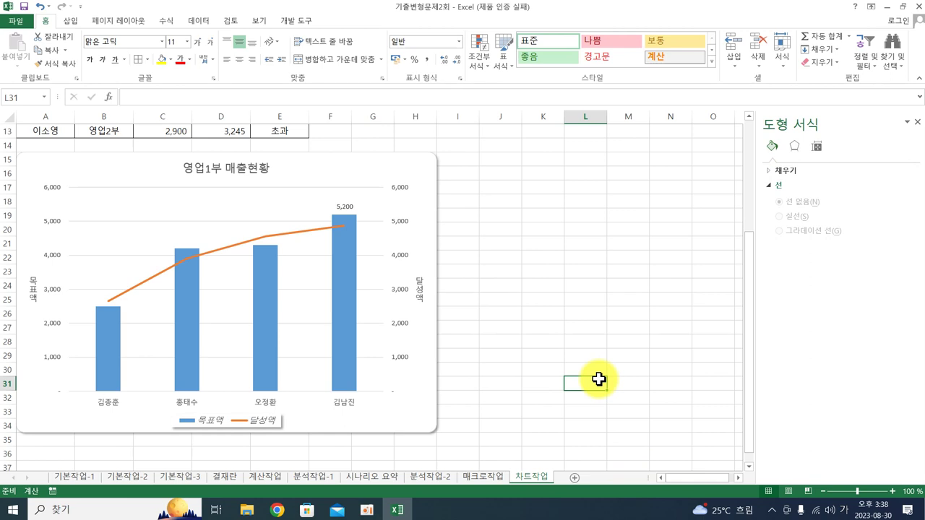